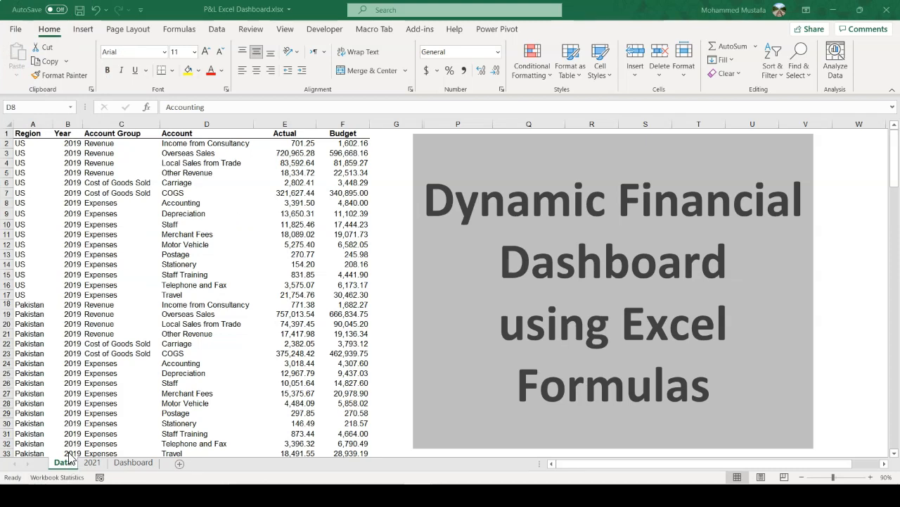
Turn on filtering for the header row A1:F1 of the Data sheet.
{"action": "left_click", "coordinate": [74, 189]}
{"action": "left_click", "coordinate": [74, 184]}
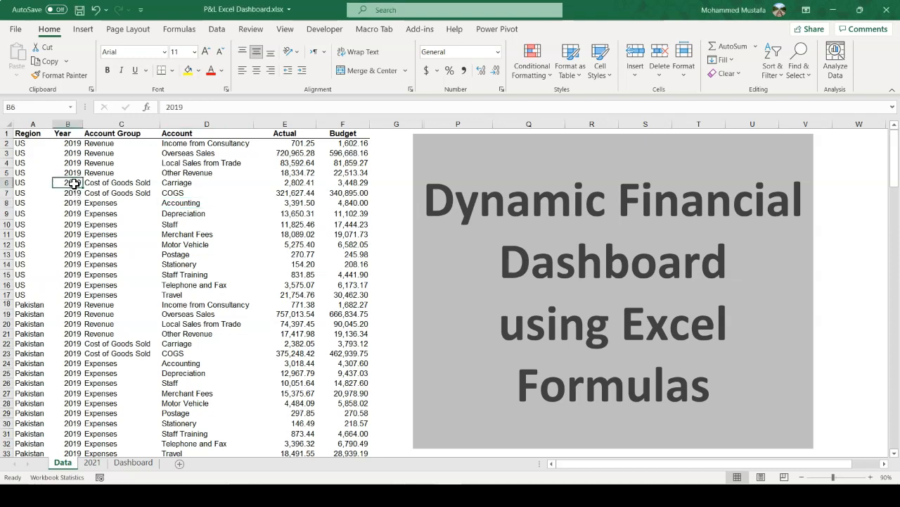
{"action": "left_click_drag", "start_coordinate": [28, 133], "coordinate": [357, 138]}
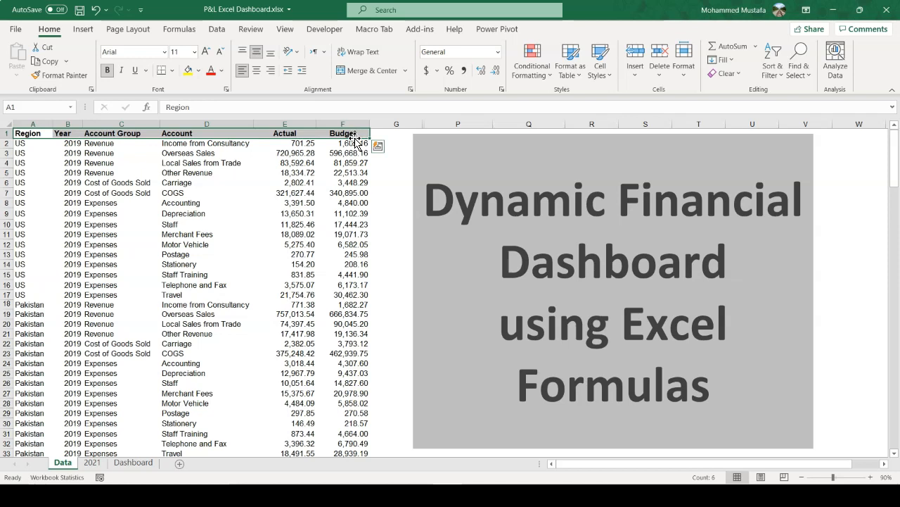
{"action": "key", "text": "ctrl+shift+l"}
Examine the filter choices for Region and Year, the 2021 sheet, and the Data sheet's account, Actual and Budget columns.
{"action": "left_click", "coordinate": [47, 133]}
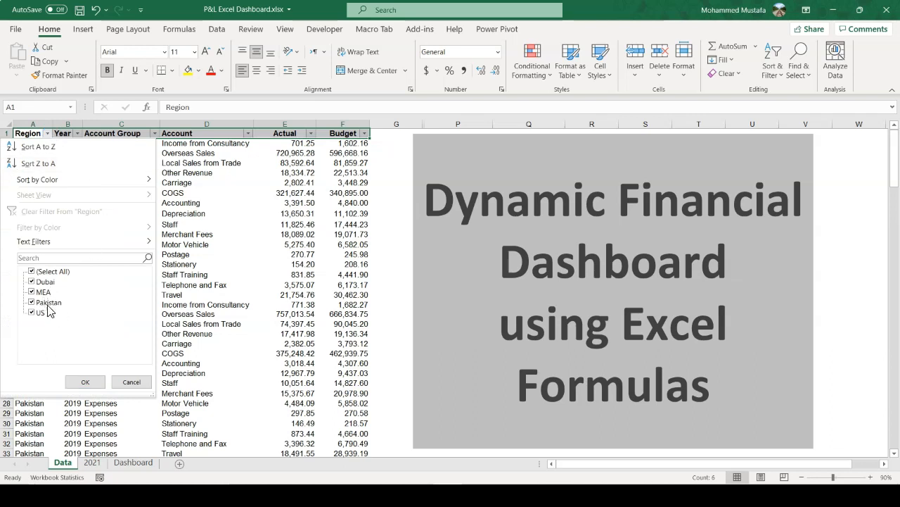
{"action": "left_click", "coordinate": [79, 382]}
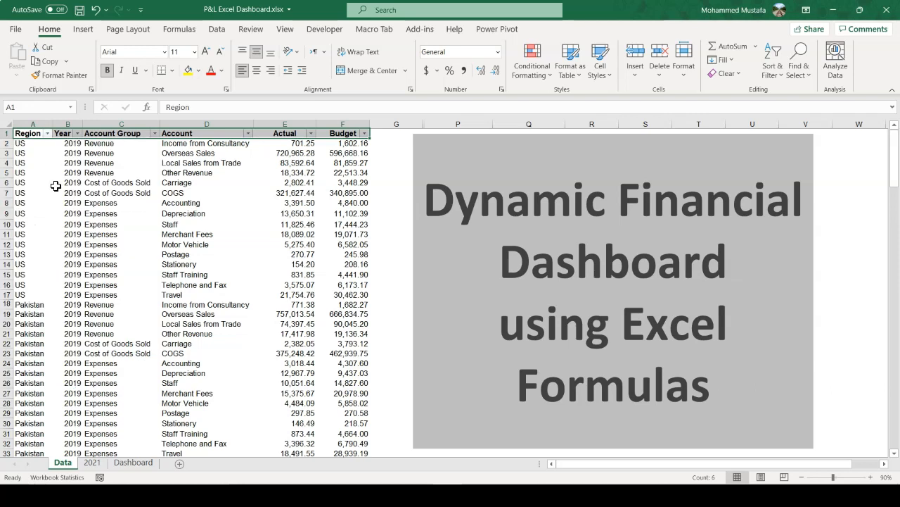
{"action": "left_click", "coordinate": [76, 134]}
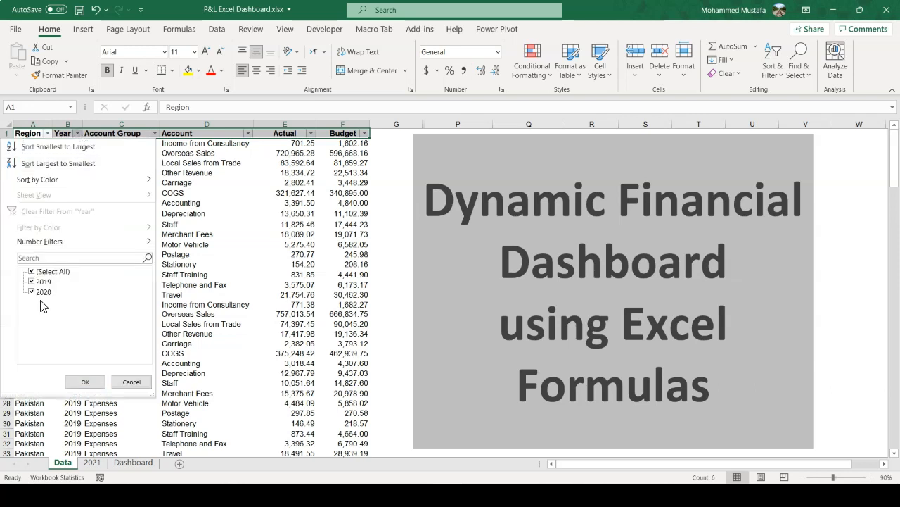
{"action": "left_click", "coordinate": [85, 381]}
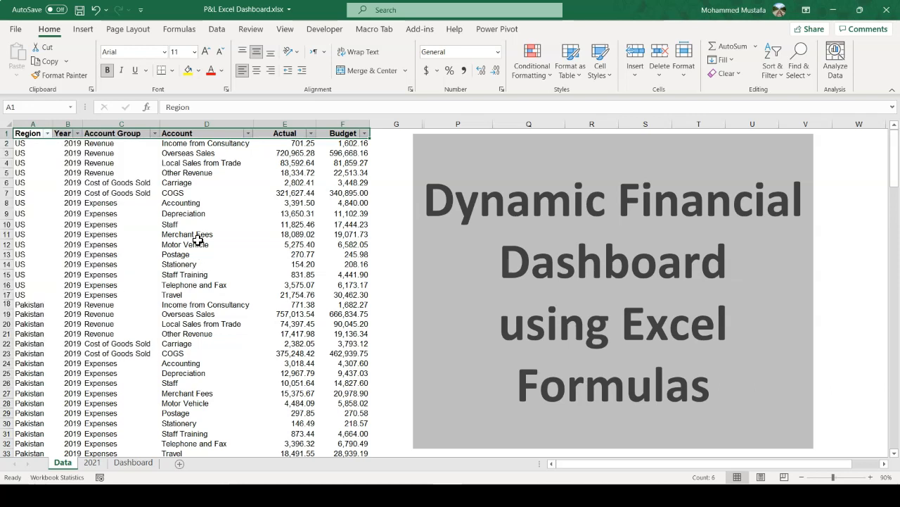
{"action": "left_click", "coordinate": [92, 462]}
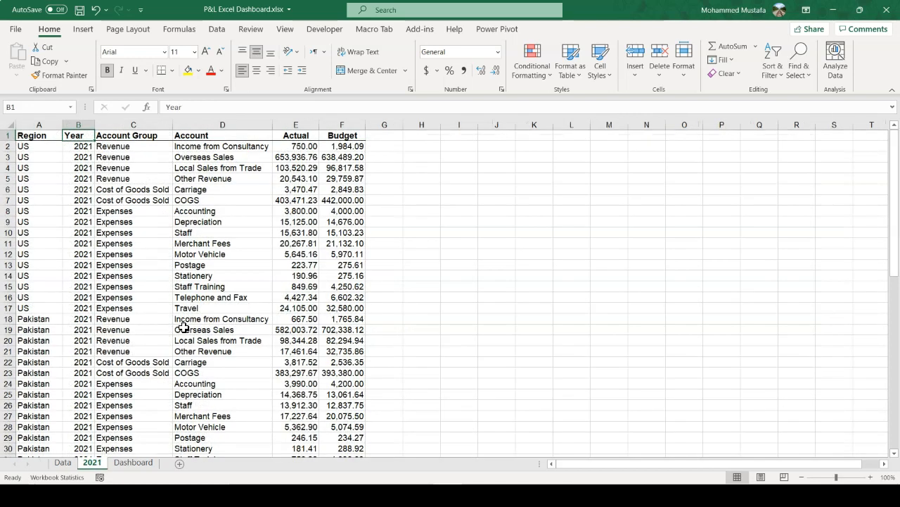
{"action": "left_click", "coordinate": [63, 462]}
{"action": "left_click", "coordinate": [143, 239]}
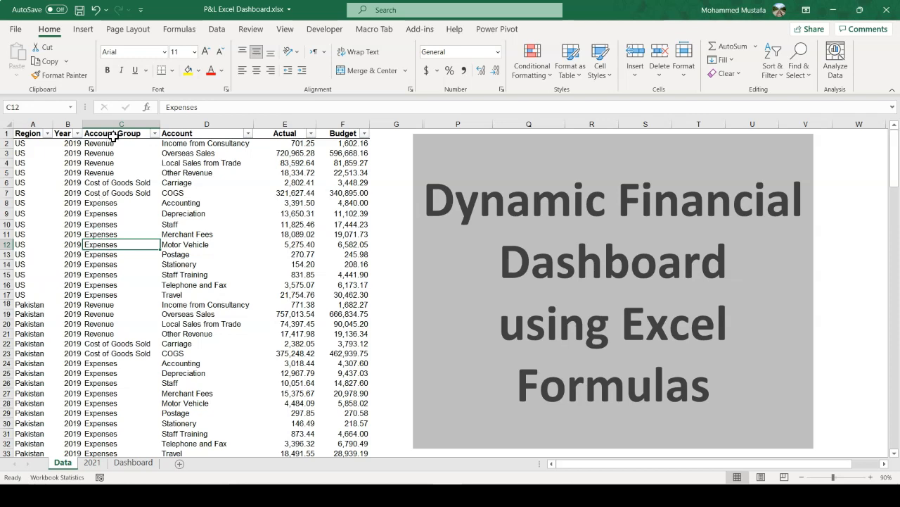
{"action": "left_click", "coordinate": [113, 135]}
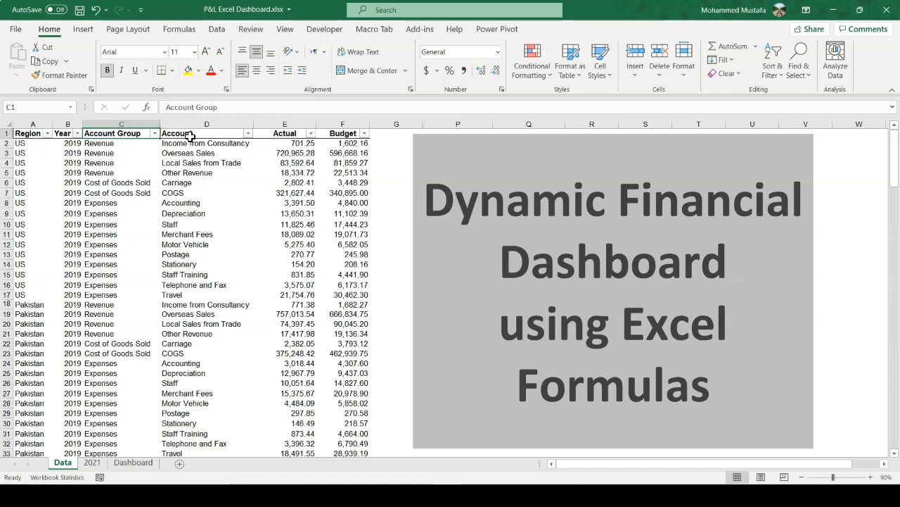
{"action": "left_click", "coordinate": [190, 136]}
{"action": "left_click", "coordinate": [296, 152]}
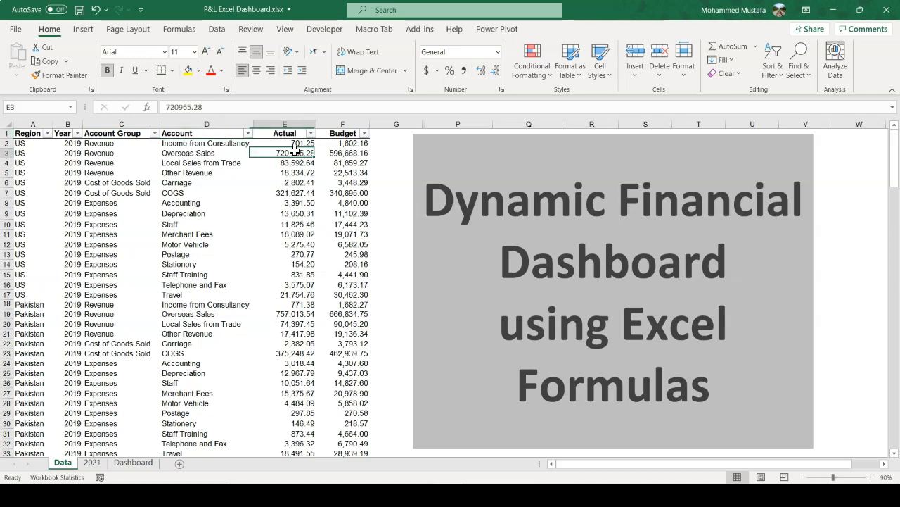
{"action": "left_click", "coordinate": [351, 152]}
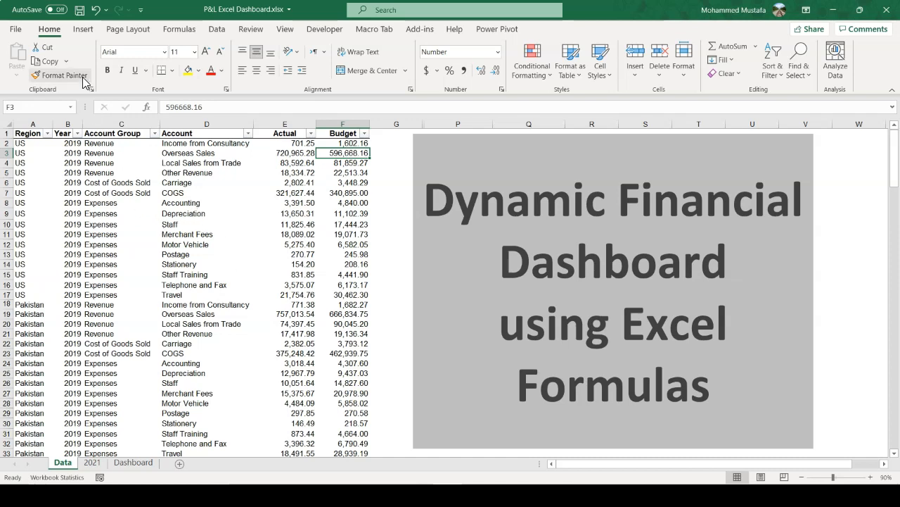
Convert the data range A1:F129 into an Excel table with headers.
{"action": "left_click", "coordinate": [83, 30]}
{"action": "left_click", "coordinate": [98, 65]}
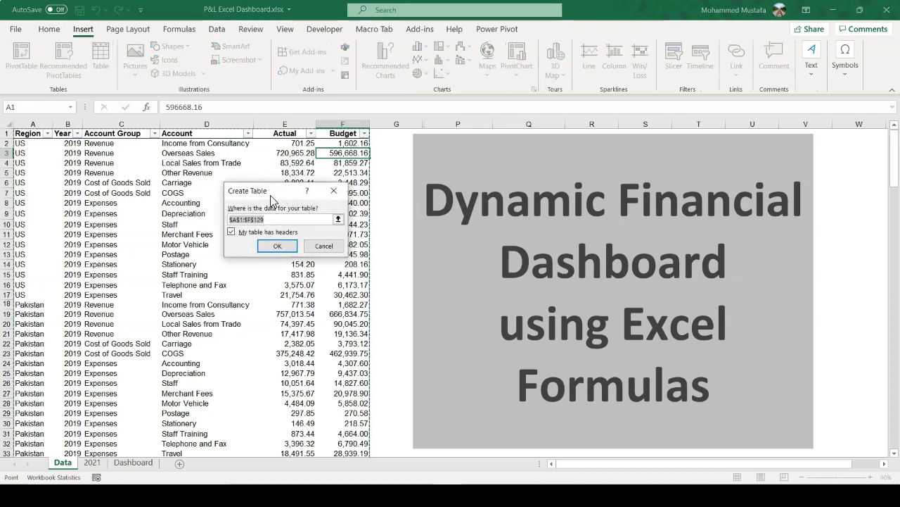
{"action": "left_click", "coordinate": [269, 245]}
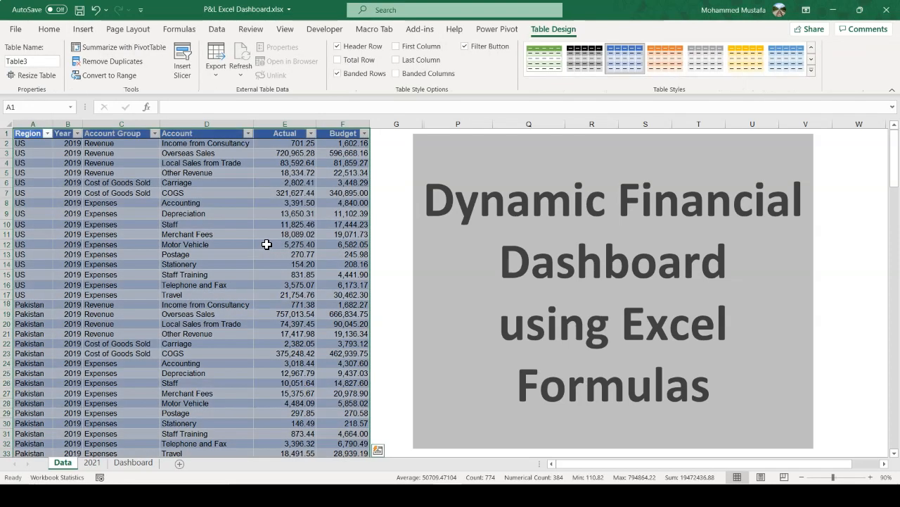
Apply the first, plain style of the Light group to the new table.
{"action": "left_click", "coordinate": [202, 214]}
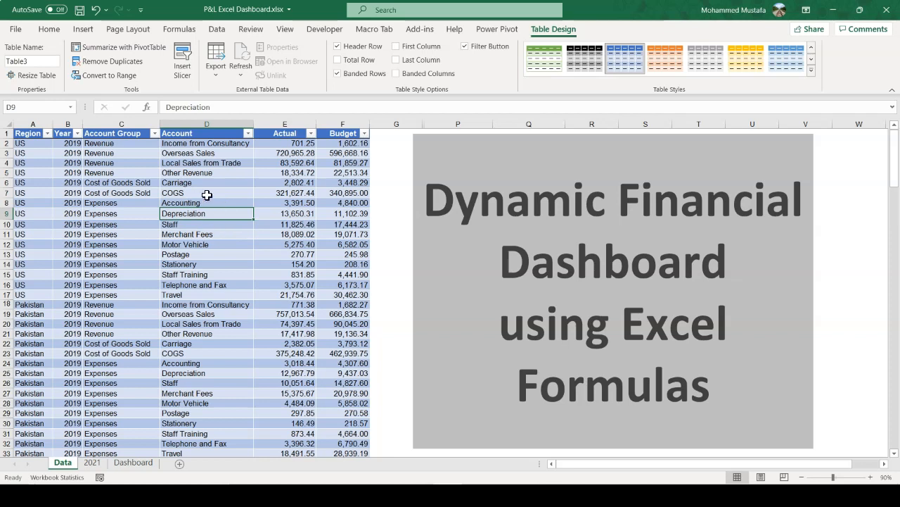
{"action": "left_click", "coordinate": [811, 70]}
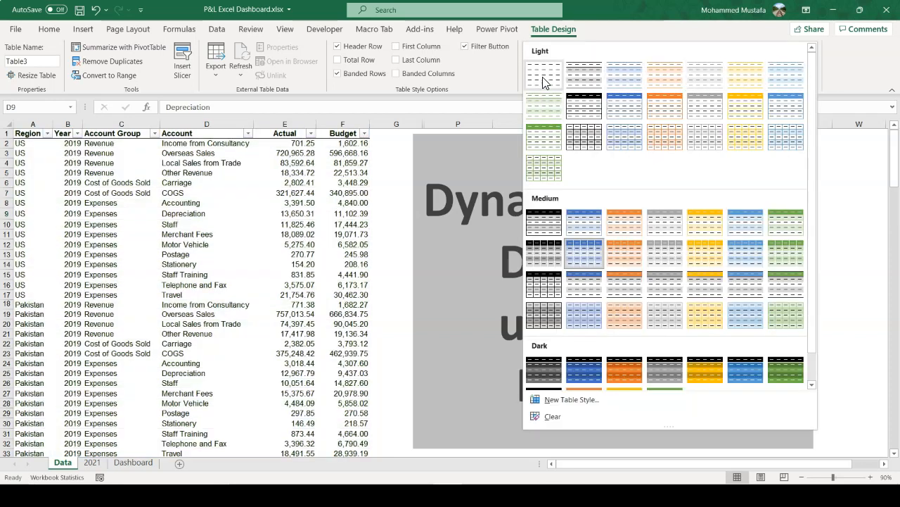
{"action": "left_click", "coordinate": [544, 75]}
{"action": "left_click", "coordinate": [181, 165]}
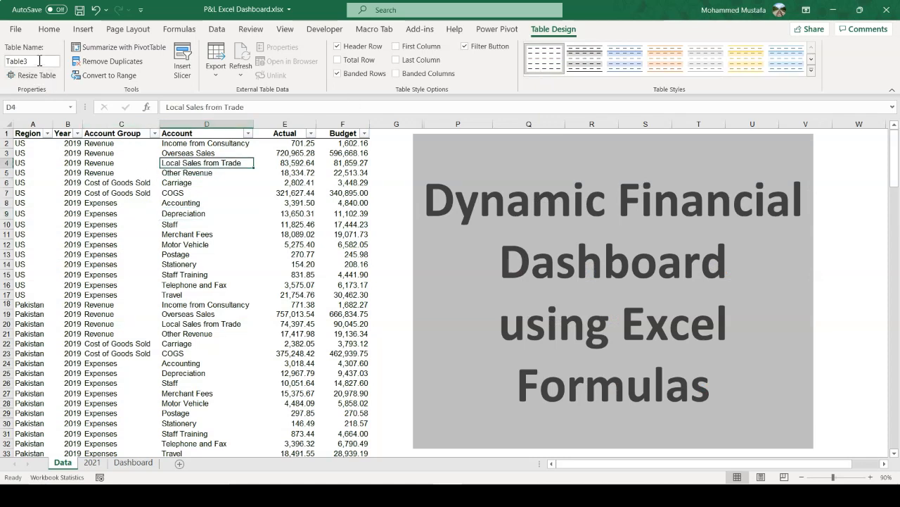
Rename the table as Data.
{"action": "left_click", "coordinate": [39, 62]}
{"action": "type", "text": "D"}
{"action": "key", "text": "Return"}
Examine the Dashboard sheet's profit and loss headings, revenue accounts, and the Region and Year cells D1 and G1.
{"action": "left_click", "coordinate": [133, 463]}
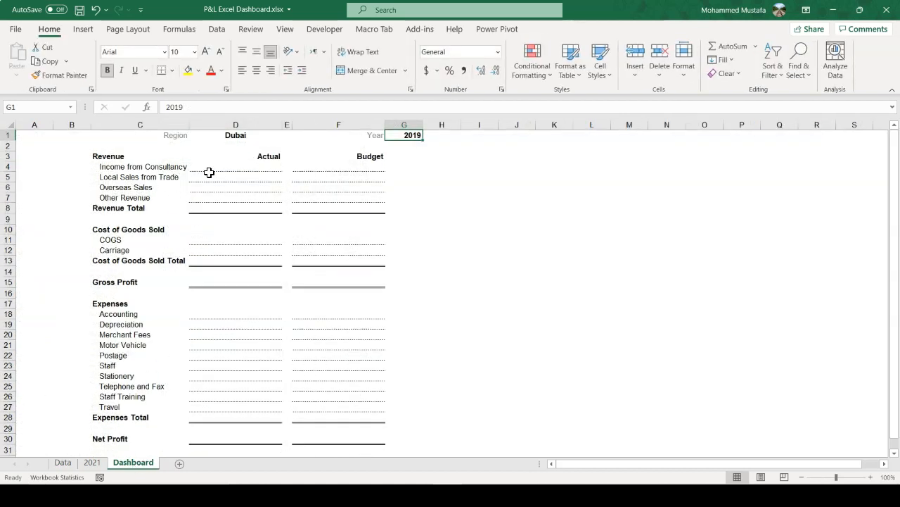
{"action": "left_click", "coordinate": [112, 158]}
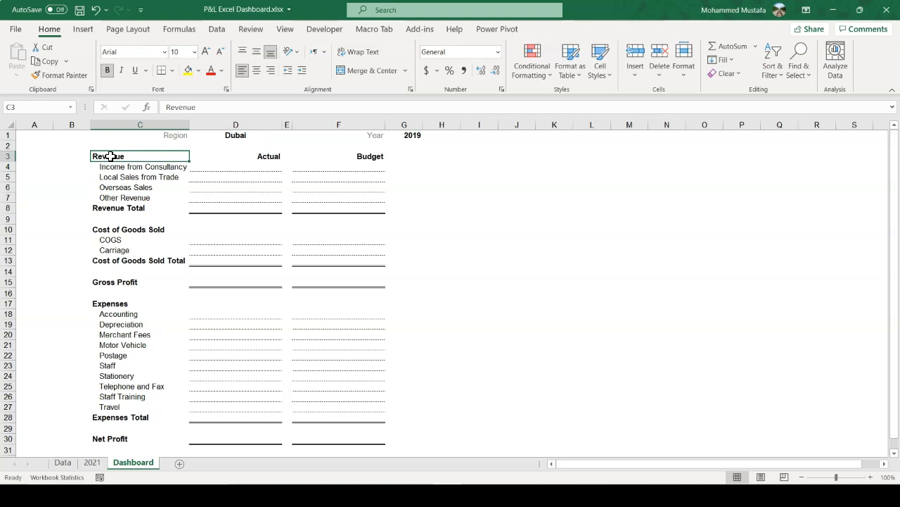
{"action": "left_click", "coordinate": [129, 209], "text": "ctrl"}
{"action": "left_click", "coordinate": [146, 232], "text": "ctrl"}
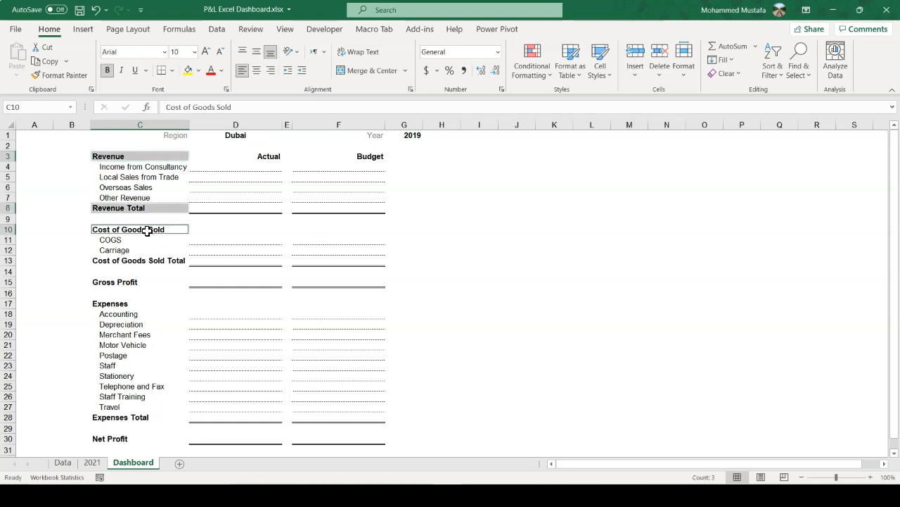
{"action": "left_click", "coordinate": [144, 260], "text": "ctrl"}
{"action": "left_click", "coordinate": [128, 283], "text": "ctrl"}
{"action": "left_click", "coordinate": [120, 304], "text": "ctrl"}
{"action": "left_click", "coordinate": [131, 418], "text": "ctrl"}
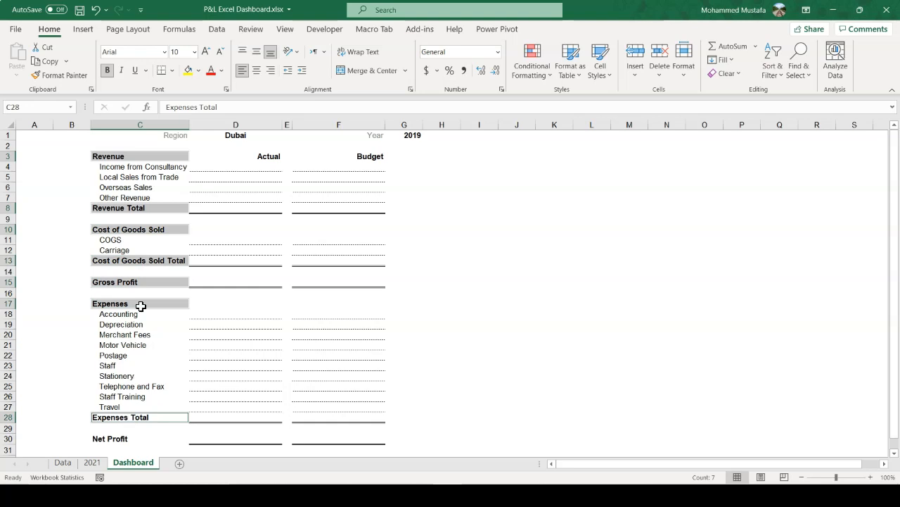
{"action": "left_click", "coordinate": [142, 166]}
{"action": "left_click_drag", "start_coordinate": [136, 166], "coordinate": [133, 197]}
{"action": "left_click", "coordinate": [113, 154]}
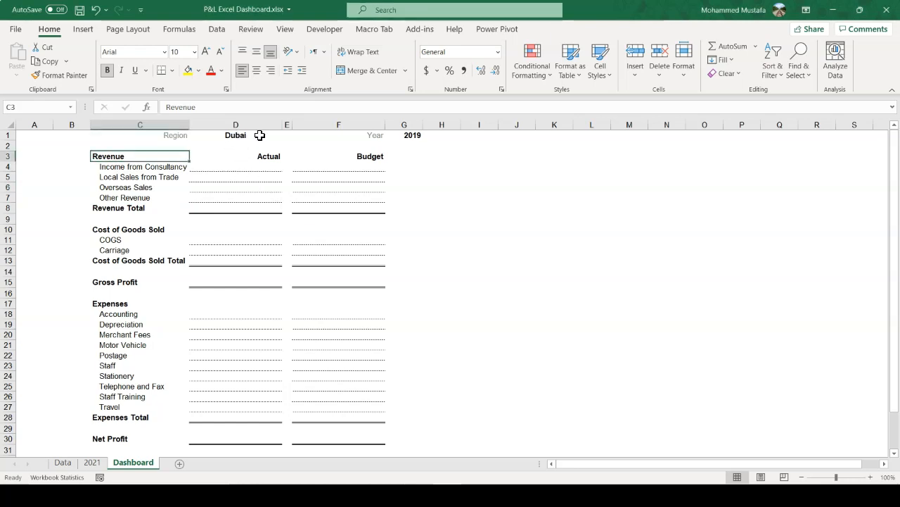
{"action": "left_click", "coordinate": [245, 137]}
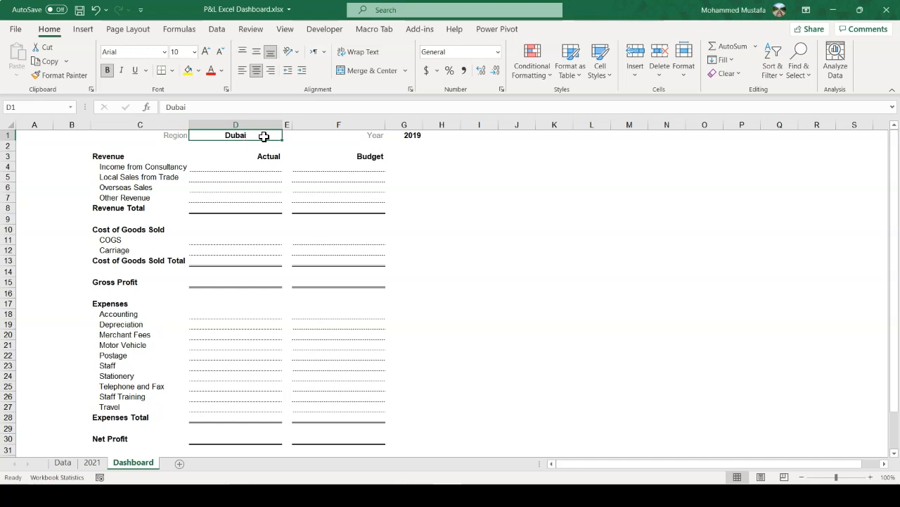
{"action": "left_click", "coordinate": [408, 137]}
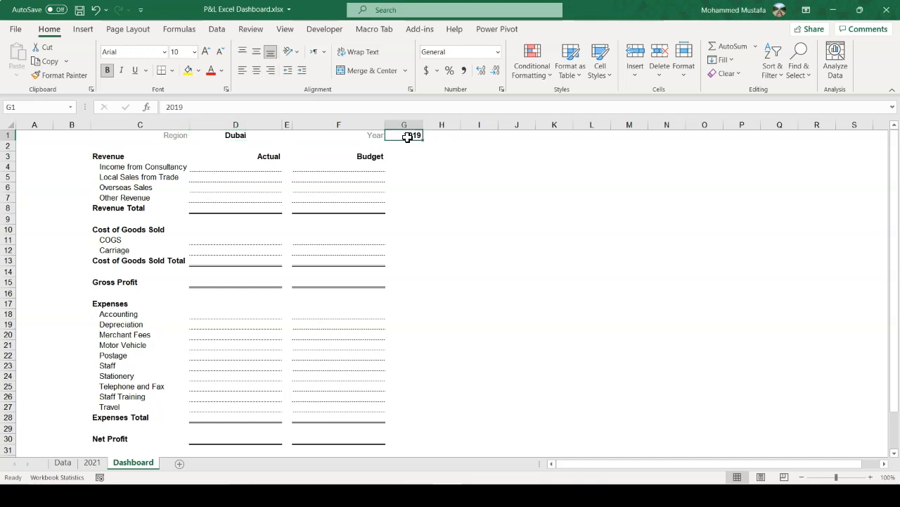
{"action": "left_click", "coordinate": [237, 137]}
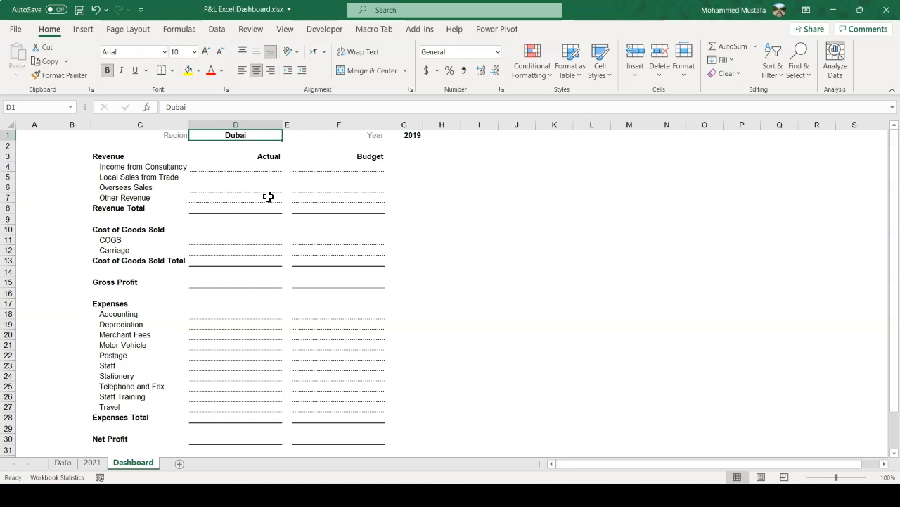
{"action": "left_click", "coordinate": [417, 135]}
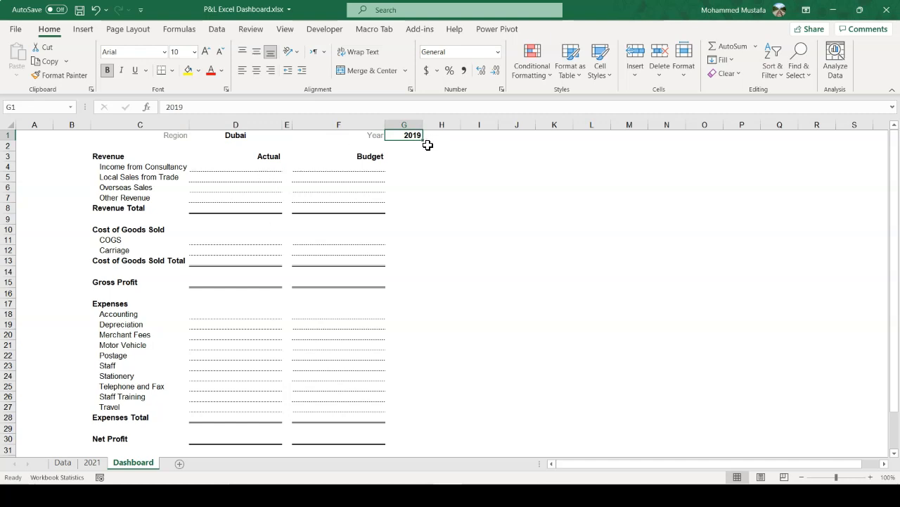
Enter =FILTER(Data,Data[Region]=D1) in cell H4 to list the table rows for the selected region.
{"action": "left_click", "coordinate": [437, 166]}
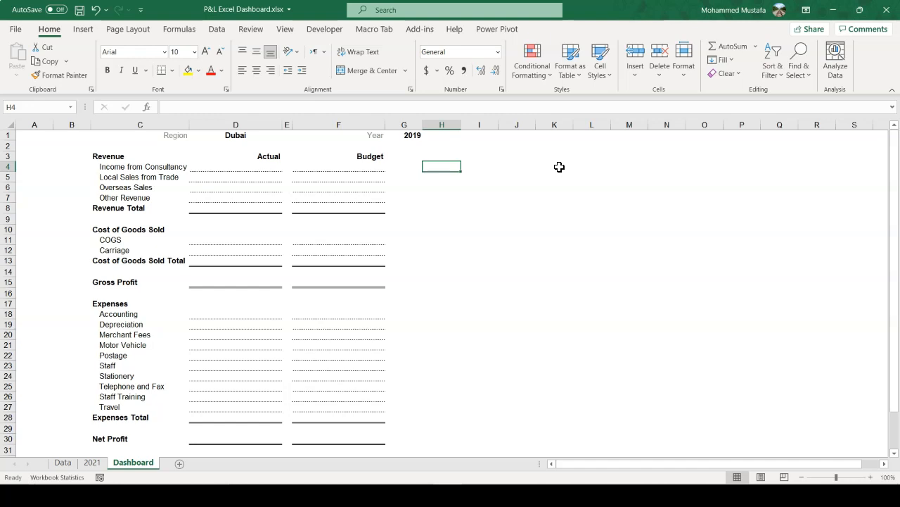
{"action": "type", "text": "=FILTER("}
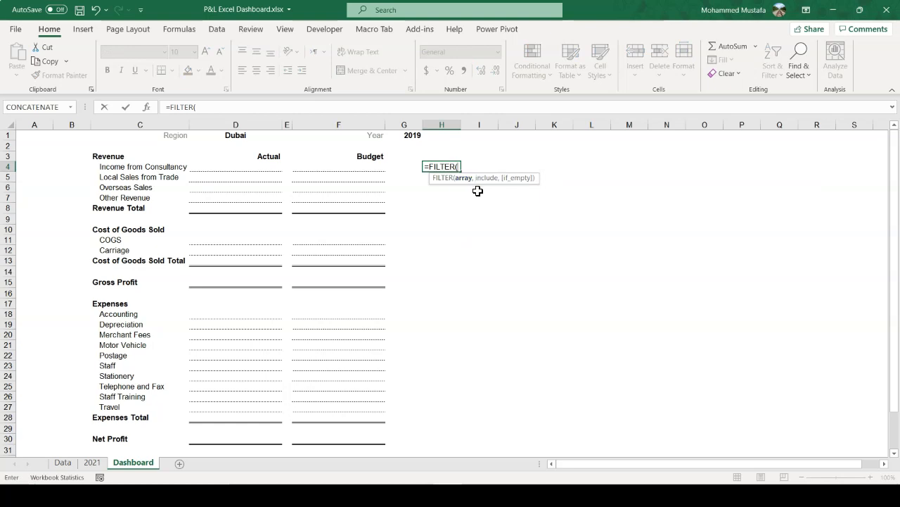
{"action": "type", "text": "data"}
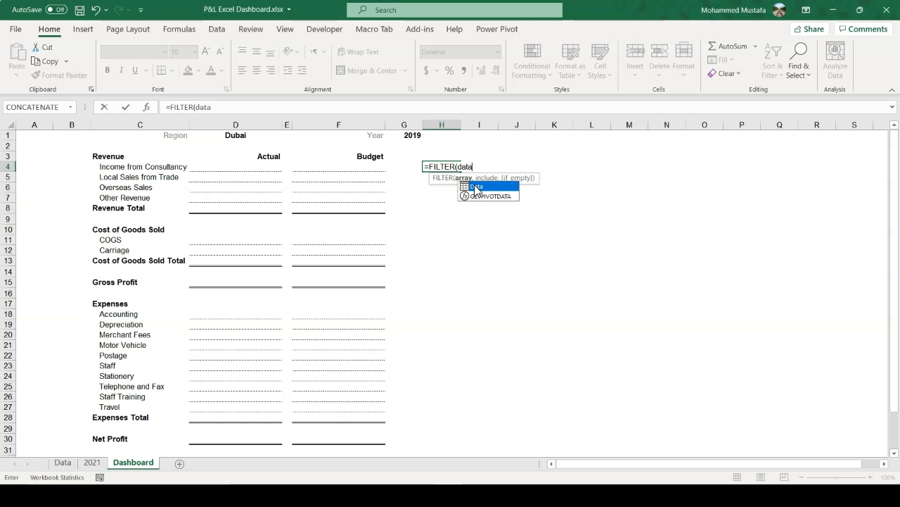
{"action": "double_click", "coordinate": [476, 189]}
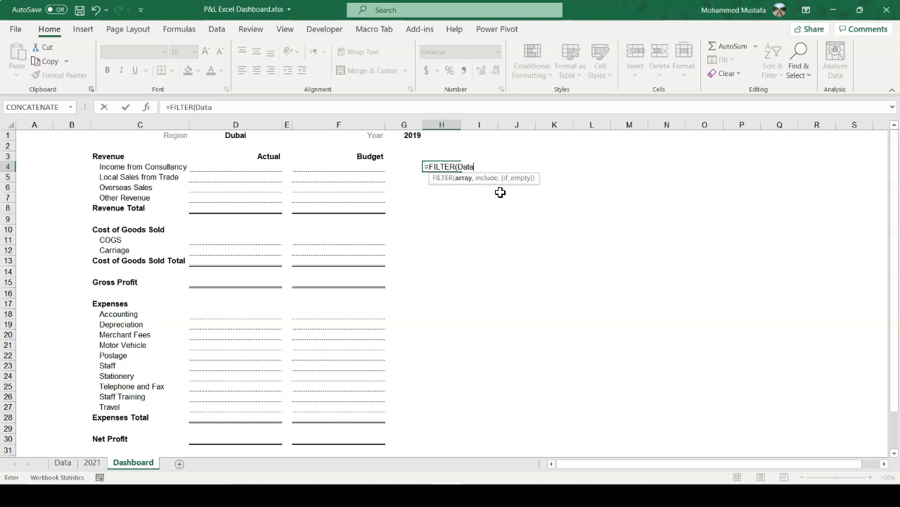
{"action": "type", "text": ","}
{"action": "type", "text": "dat"}
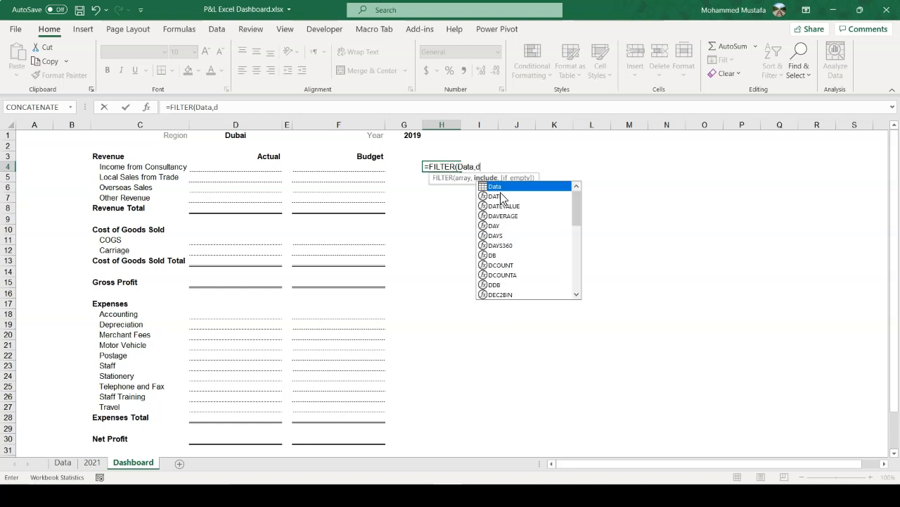
{"action": "key", "text": "Tab"}
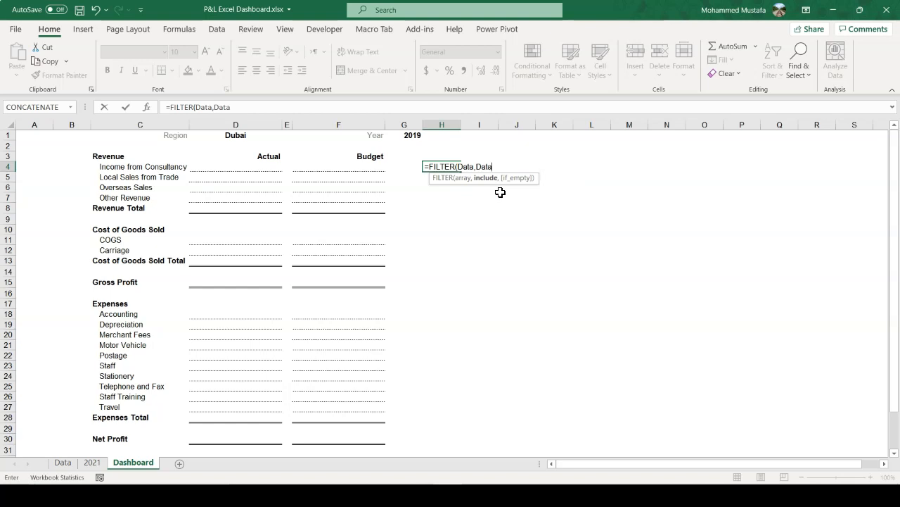
{"action": "type", "text": "["}
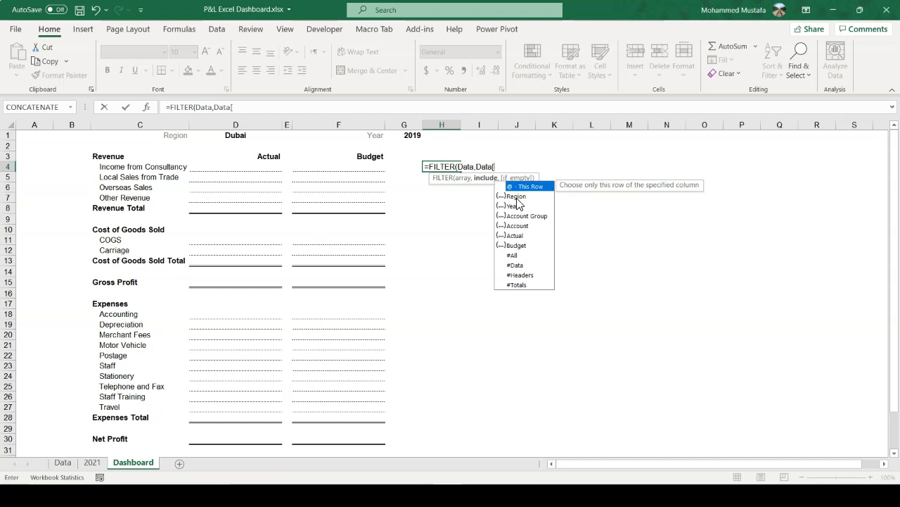
{"action": "double_click", "coordinate": [516, 197]}
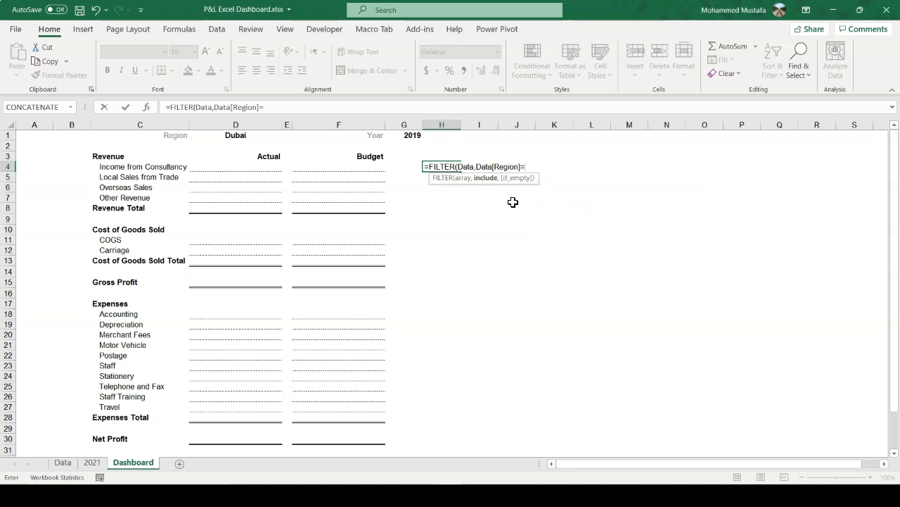
{"action": "left_click", "coordinate": [241, 136]}
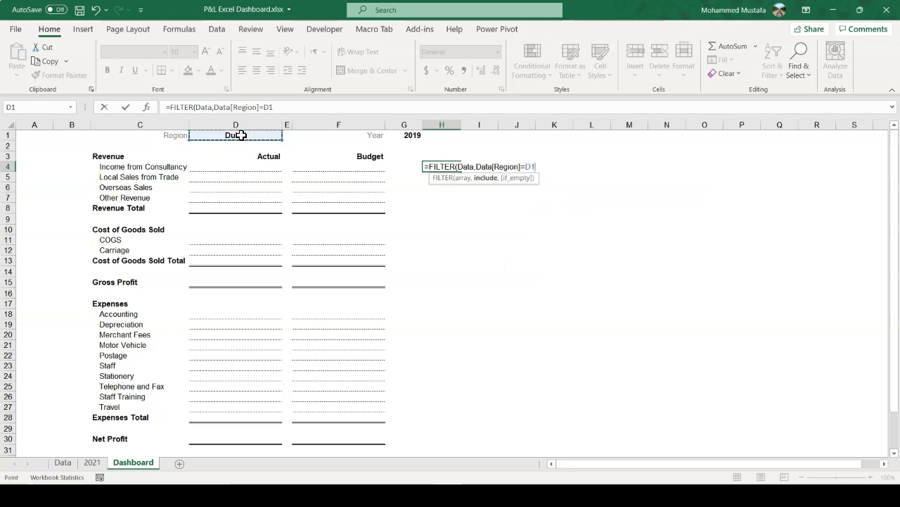
{"action": "type", "text": ")"}
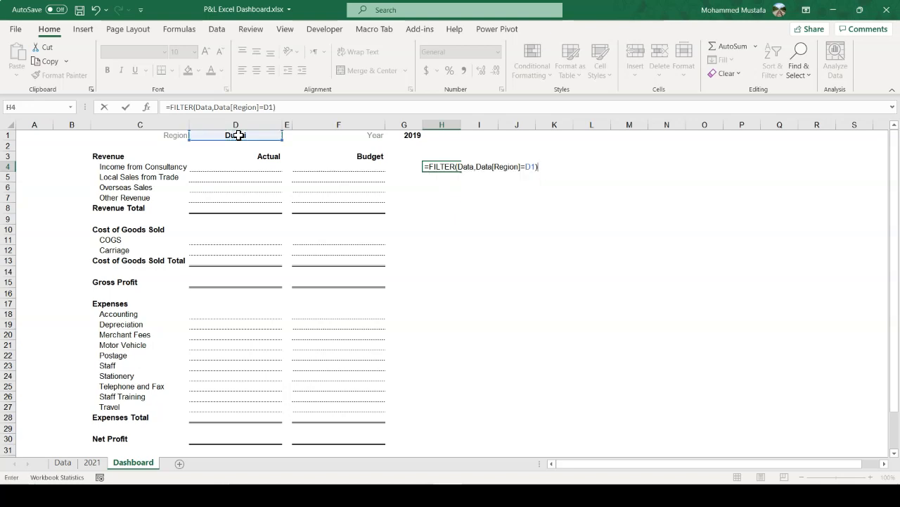
{"action": "key", "text": "Return"}
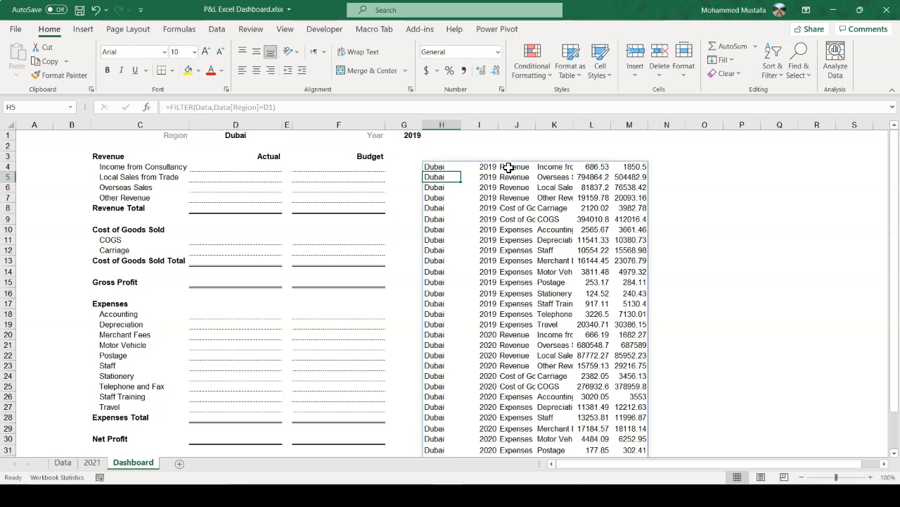
Examine the filtered rows spilled from H4 across the region, year, account and amount columns.
{"action": "left_click", "coordinate": [444, 211]}
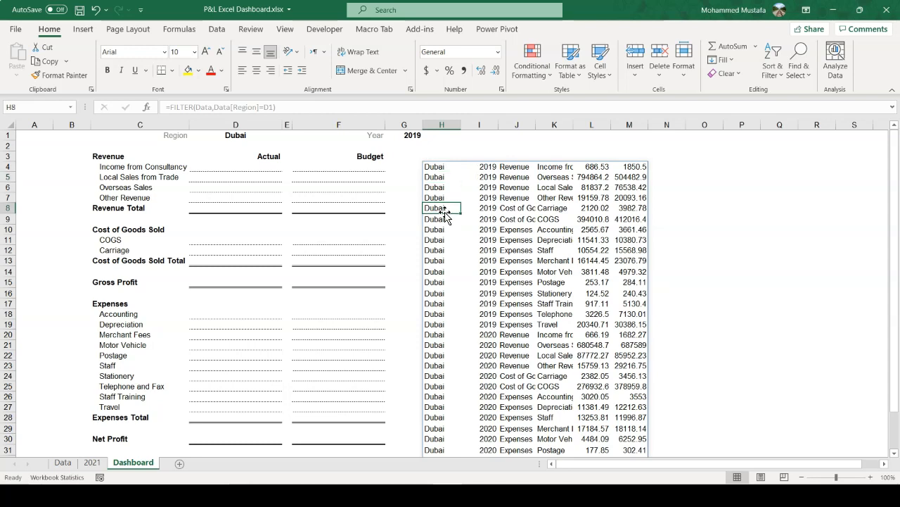
{"action": "left_click", "coordinate": [440, 168]}
{"action": "left_click", "coordinate": [438, 187]}
{"action": "left_click", "coordinate": [439, 197]}
{"action": "left_click", "coordinate": [457, 229]}
{"action": "left_click", "coordinate": [487, 231]}
{"action": "left_click", "coordinate": [545, 221]}
{"action": "left_click", "coordinate": [595, 207]}
{"action": "left_click", "coordinate": [619, 199]}
{"action": "left_click", "coordinate": [484, 188]}
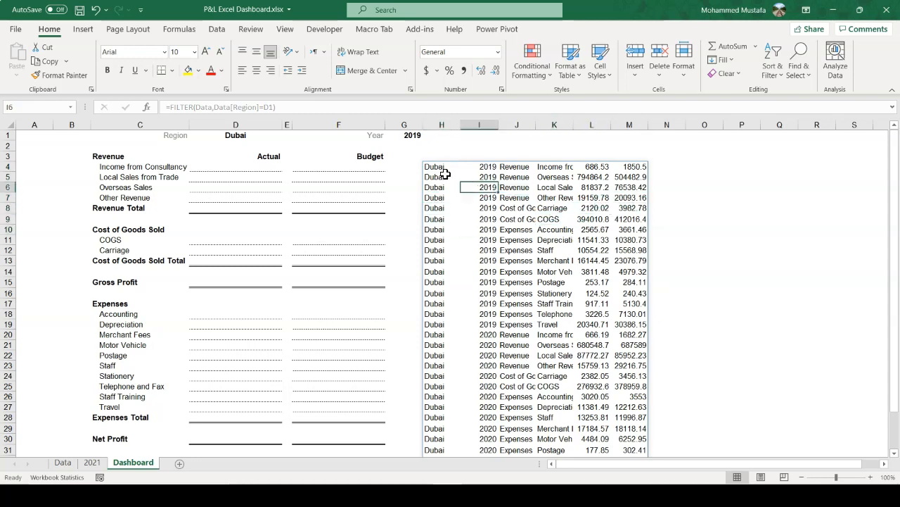
Compare the FILTER formula in H4 with the formula shown for the spilled cells below it.
{"action": "left_click", "coordinate": [439, 168]}
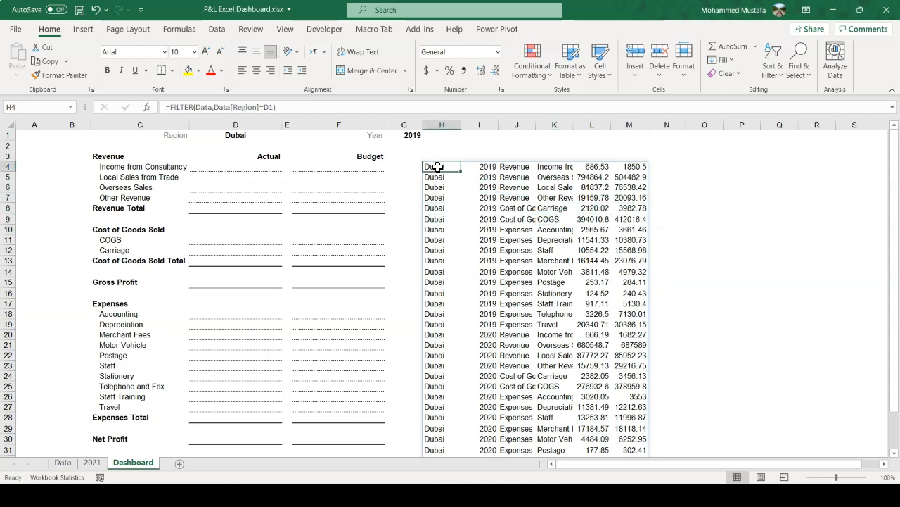
{"action": "left_click", "coordinate": [285, 107]}
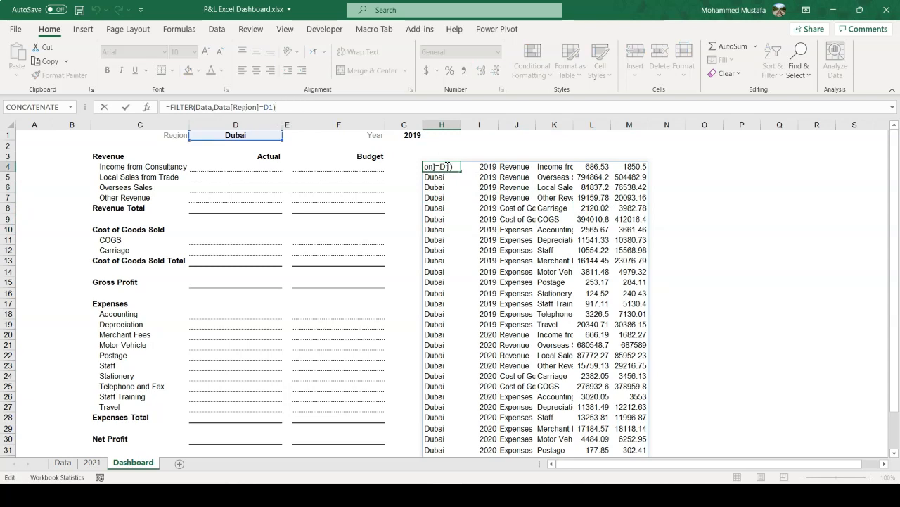
{"action": "key", "text": "Return"}
{"action": "key", "text": "Down"}
{"action": "key", "text": "Down"}
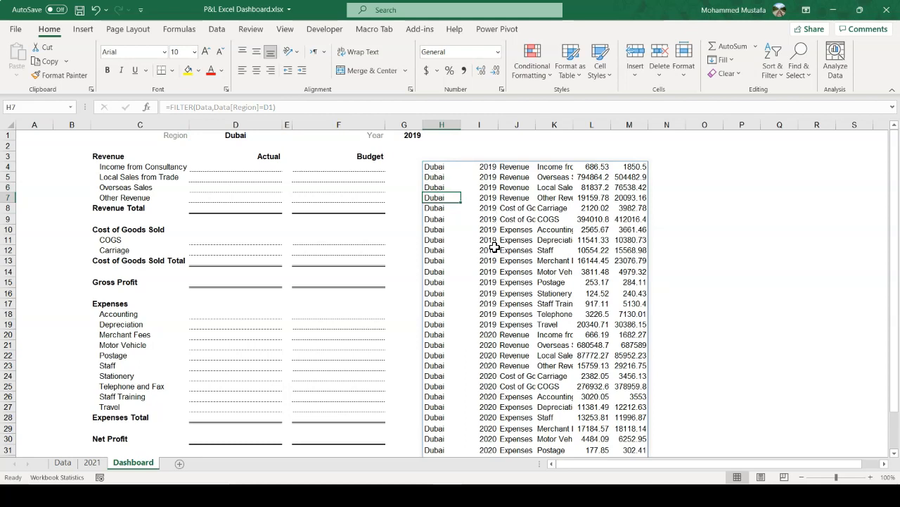
{"action": "left_click", "coordinate": [446, 168]}
{"action": "left_click", "coordinate": [441, 177]}
{"action": "left_click", "coordinate": [442, 208]}
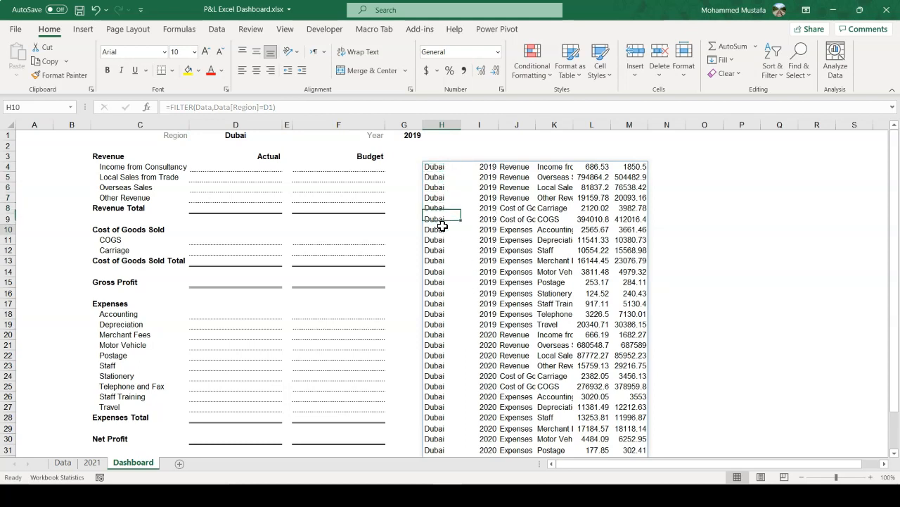
{"action": "left_click", "coordinate": [439, 167]}
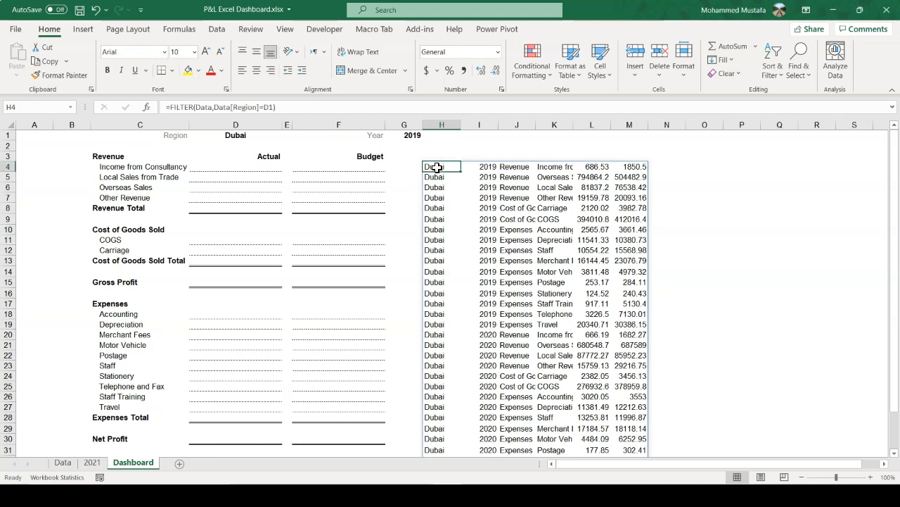
{"action": "double_click", "coordinate": [442, 167]}
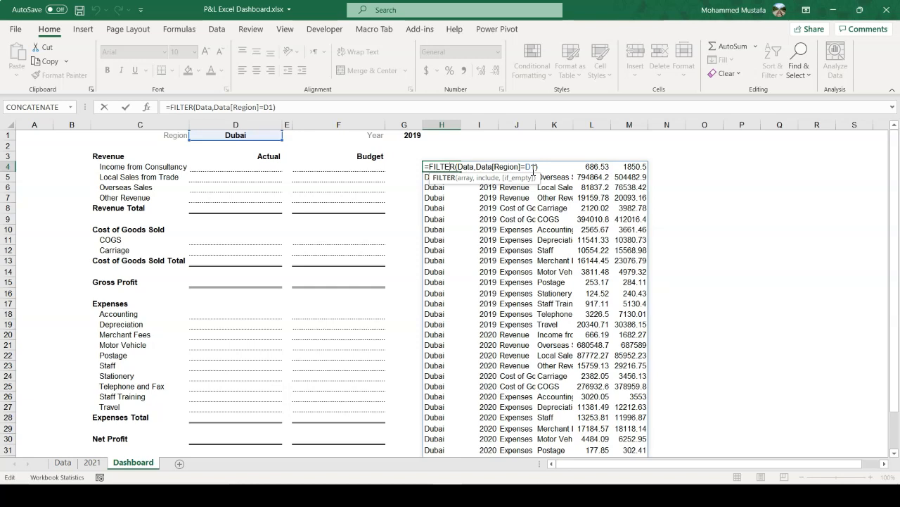
{"action": "key", "text": "Escape"}
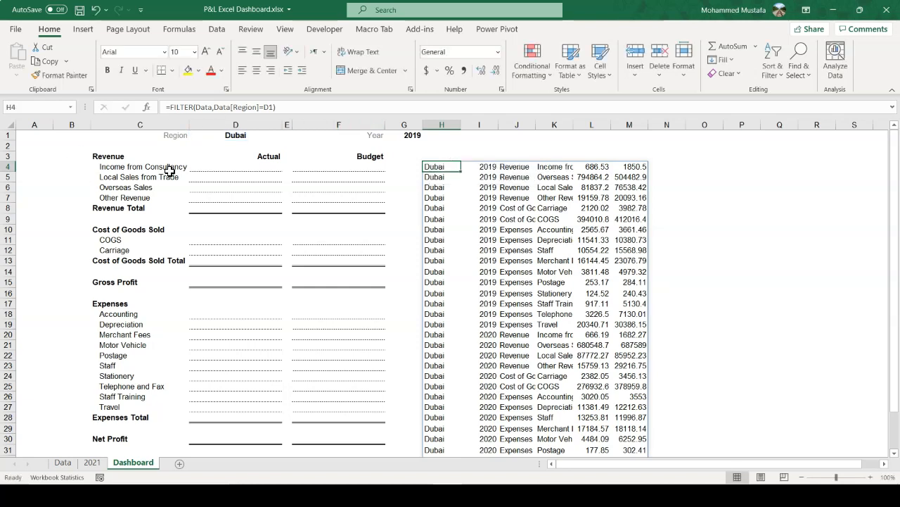
Review the criteria cells C4, D1 and G1, and delete the FILTER formula from H4.
{"action": "left_click", "coordinate": [118, 167]}
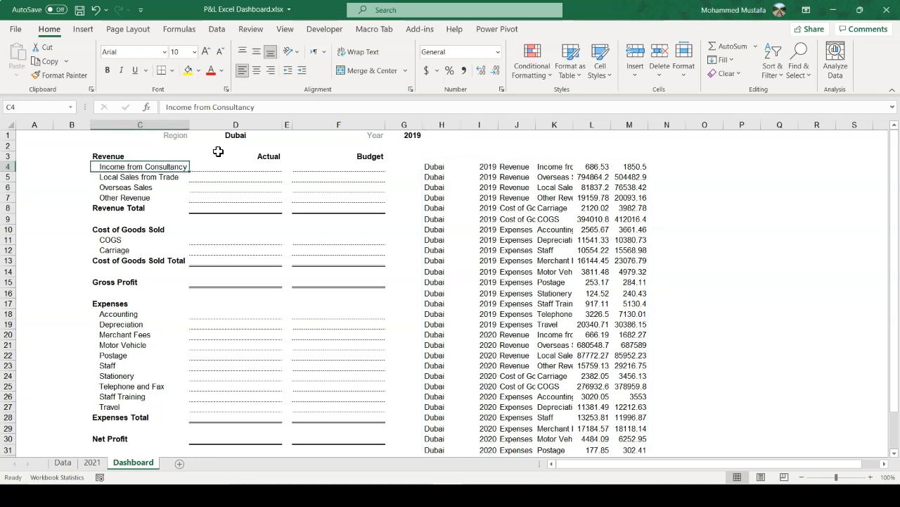
{"action": "left_click", "coordinate": [235, 135]}
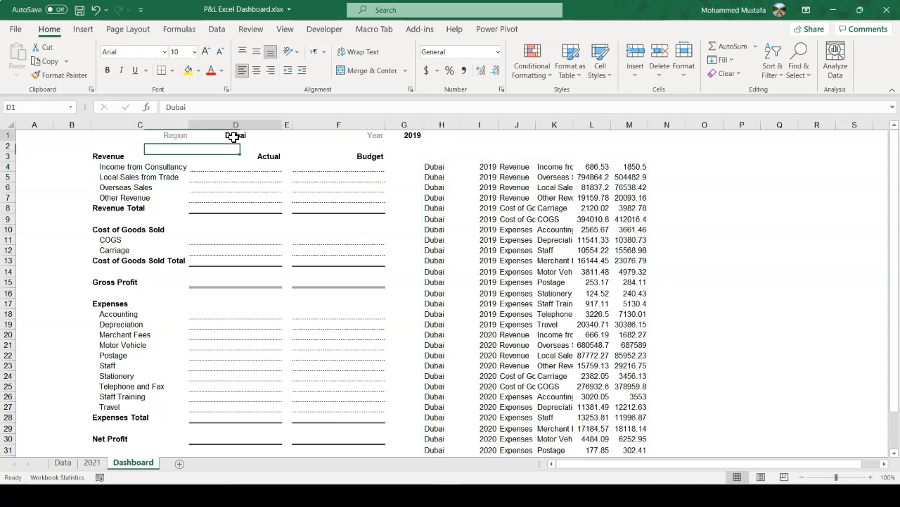
{"action": "left_click", "coordinate": [411, 135]}
{"action": "left_click", "coordinate": [436, 167]}
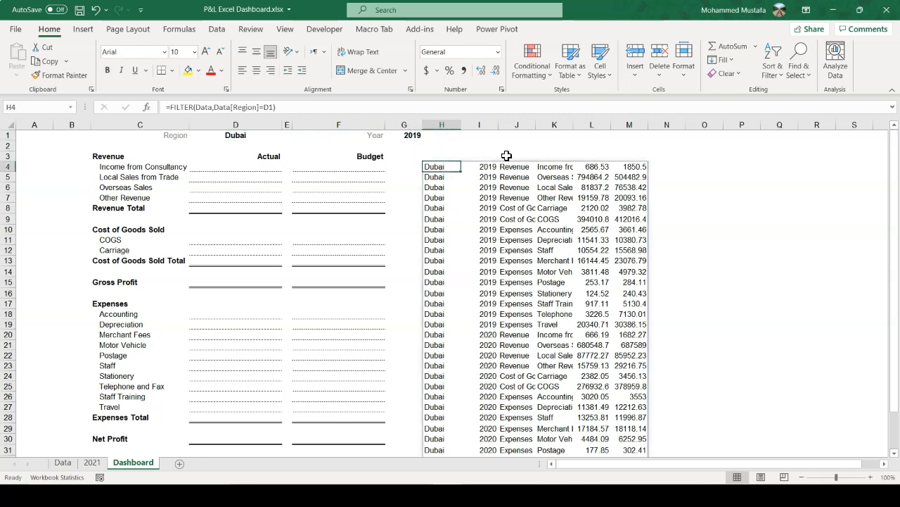
{"action": "key", "text": "Delete"}
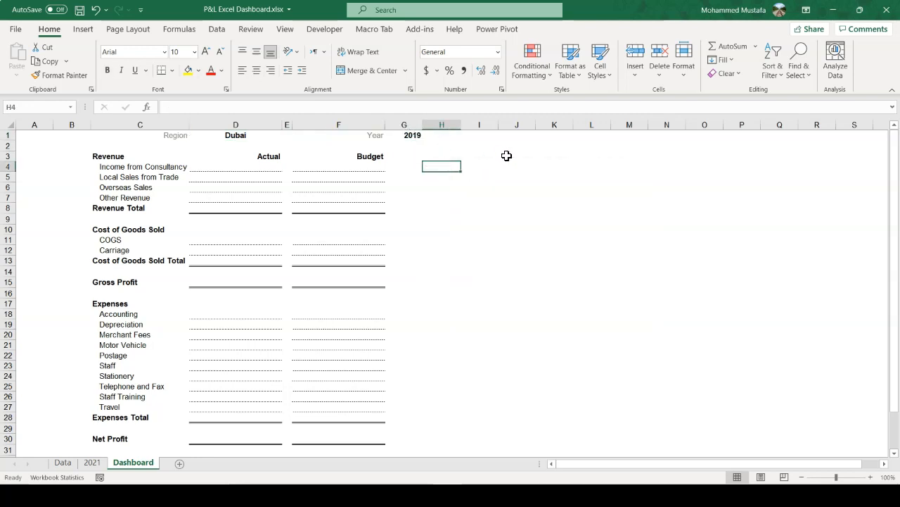
Compare the Dashboard's Actual and Budget columns with the column headers of the table on the Data sheet.
{"action": "left_click", "coordinate": [269, 168]}
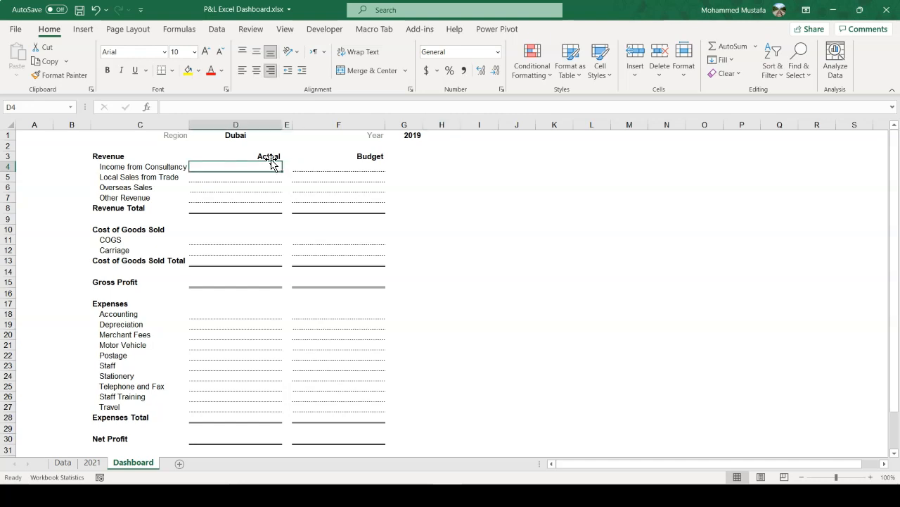
{"action": "left_click", "coordinate": [359, 158]}
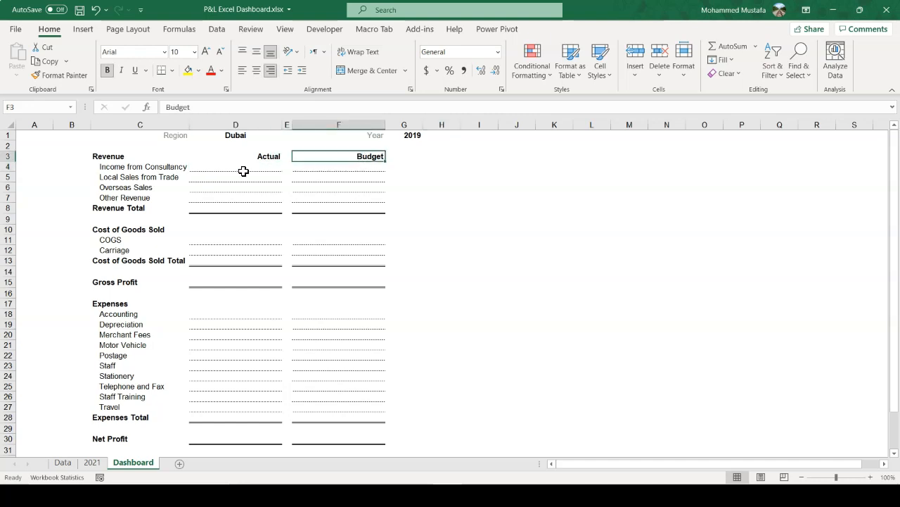
{"action": "left_click", "coordinate": [63, 462]}
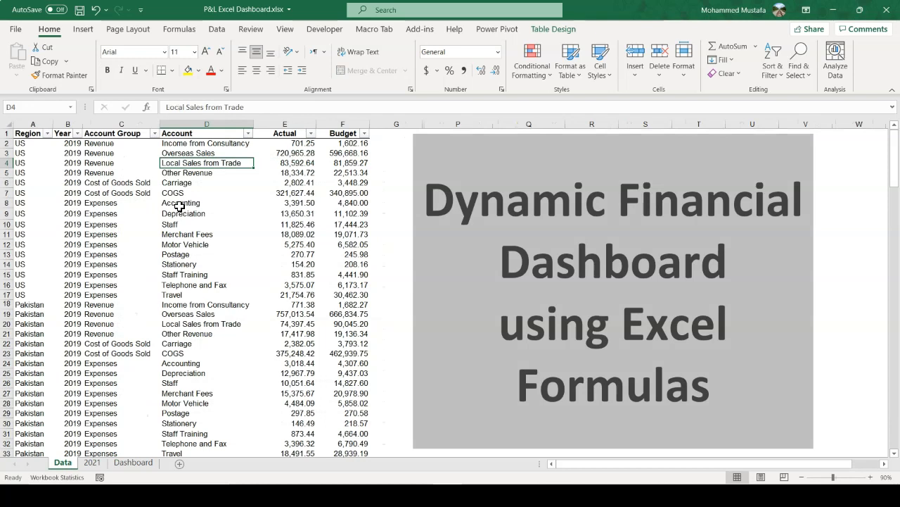
{"action": "left_click_drag", "start_coordinate": [34, 137], "coordinate": [117, 150]}
{"action": "left_click_drag", "start_coordinate": [172, 134], "coordinate": [204, 151]}
{"action": "left_click_drag", "start_coordinate": [281, 133], "coordinate": [285, 151]}
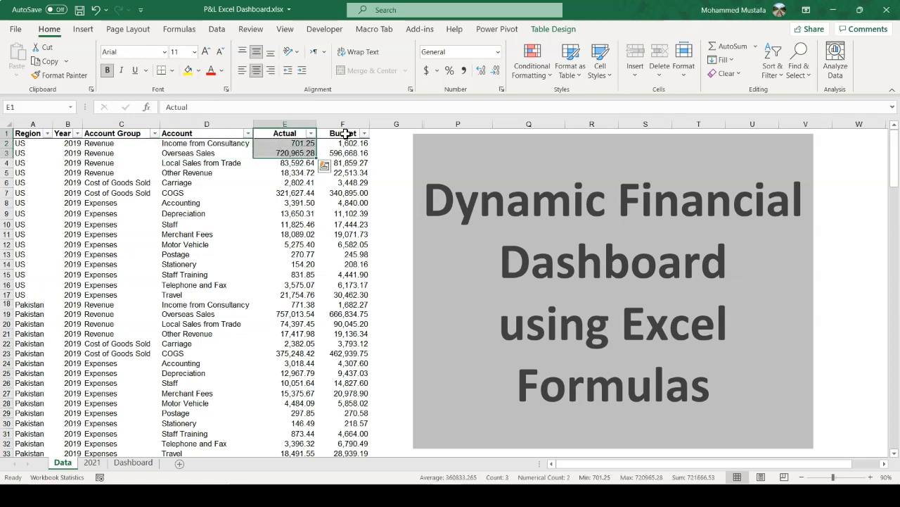
{"action": "left_click_drag", "start_coordinate": [345, 134], "coordinate": [349, 152]}
{"action": "left_click", "coordinate": [133, 463]}
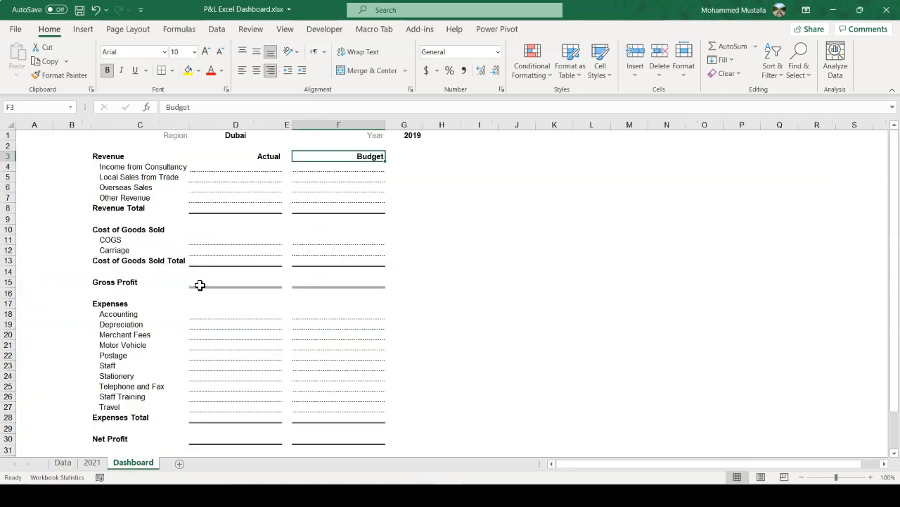
Start a FILTER formula in D4 on the Data table with the condition Data[Account]=$C4.
{"action": "left_click", "coordinate": [209, 167]}
{"action": "type", "text": "=fil"}
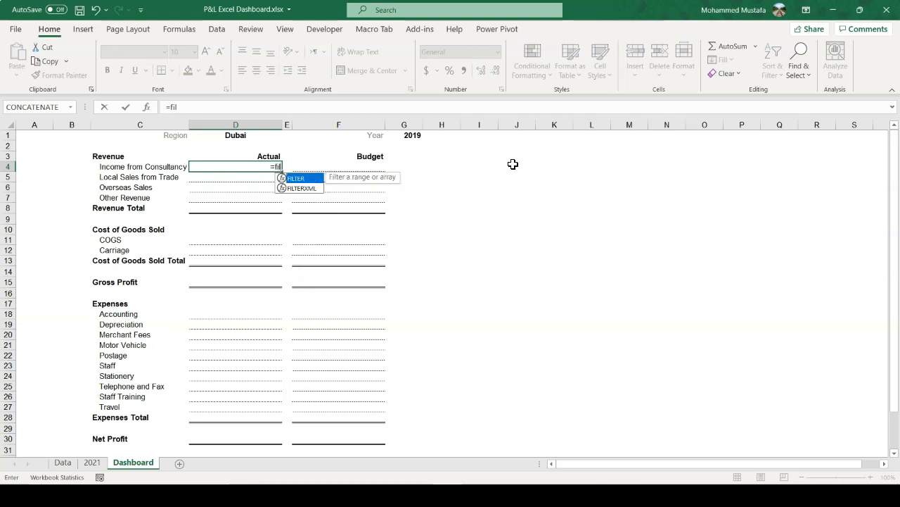
{"action": "key", "text": "Tab"}
{"action": "type", "text": "Data,("}
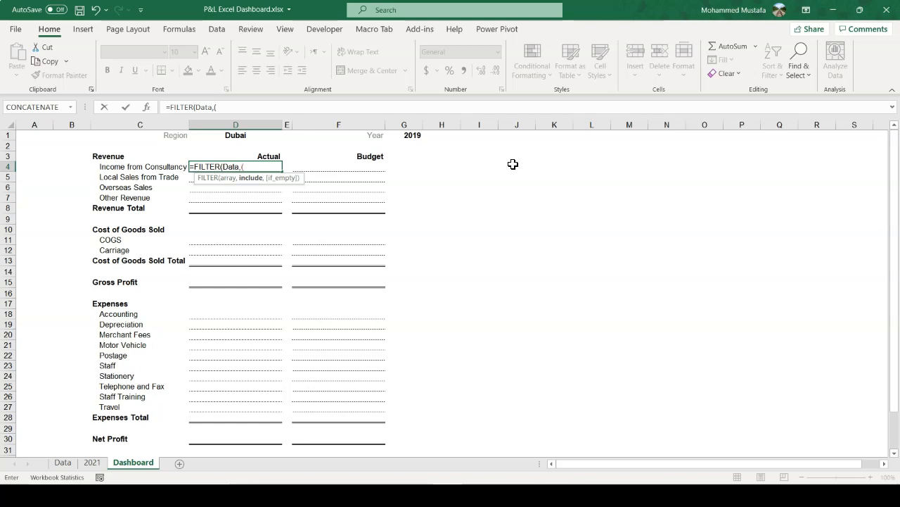
{"action": "type", "text": "Data["}
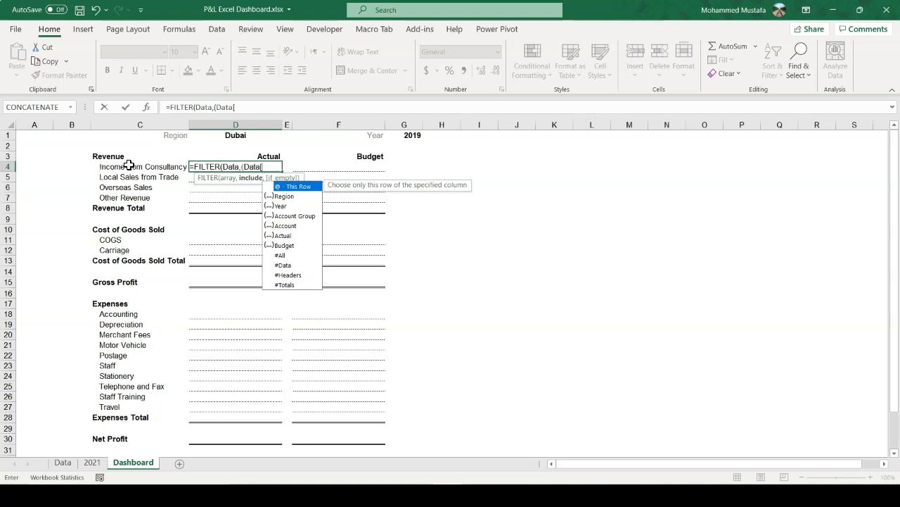
{"action": "double_click", "coordinate": [285, 226]}
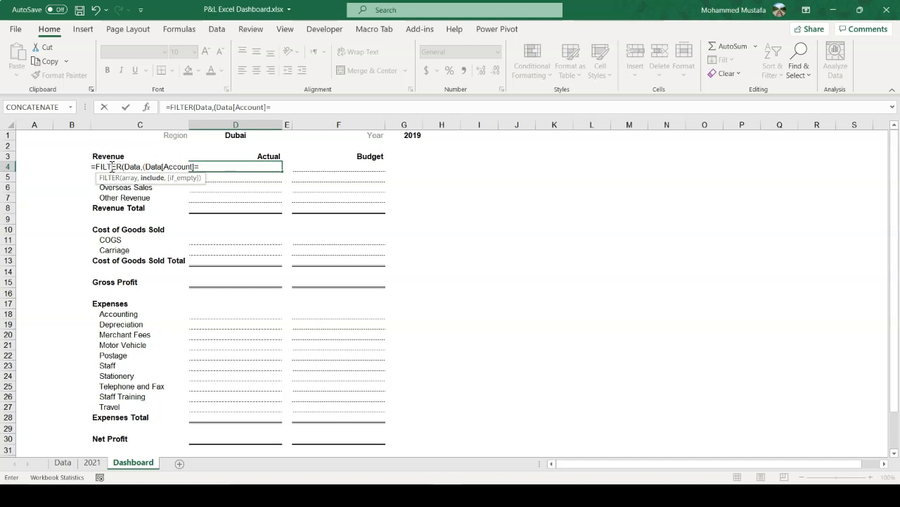
{"action": "left_click", "coordinate": [113, 145]}
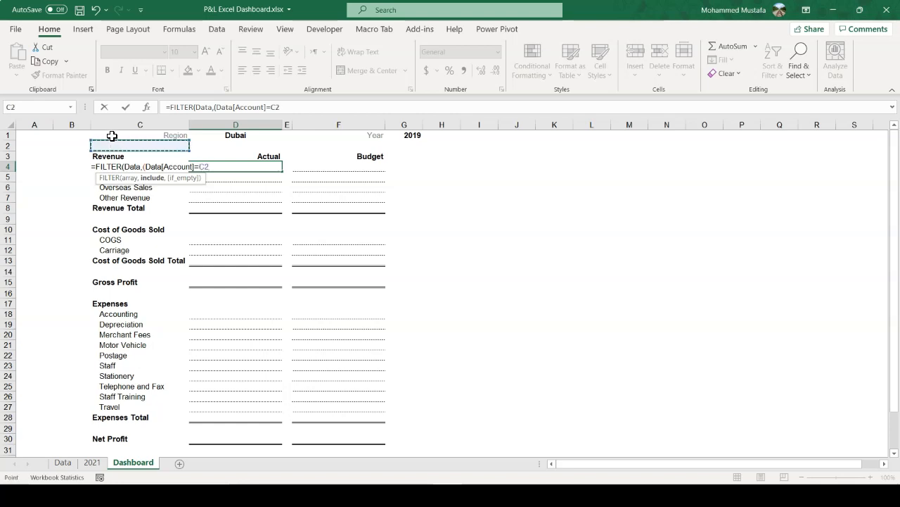
{"action": "key", "text": "Down"}
{"action": "key", "text": "Down"}
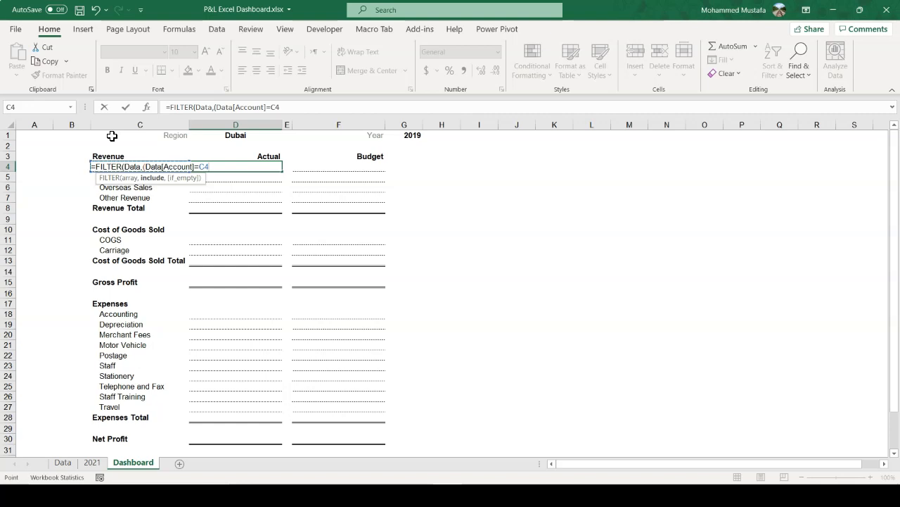
{"action": "key", "text": "F4"}
{"action": "key", "text": "F4"}
{"action": "key", "text": "F4"}
Add a second condition to the D4 formula, multiplied with the first: Data[Region]=$D$1.
{"action": "type", "text": "Data["}
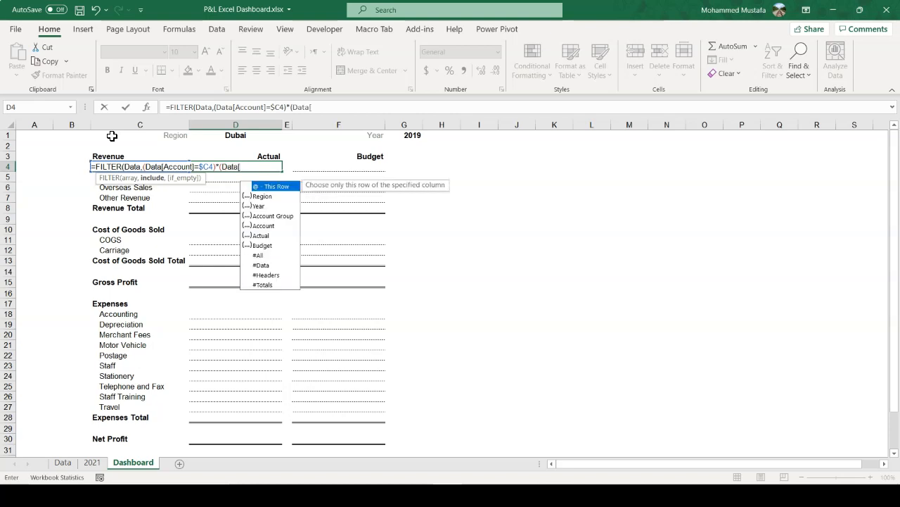
{"action": "key", "text": "Down"}
{"action": "key", "text": "Down"}
{"action": "key", "text": "Down"}
{"action": "key", "text": "Down"}
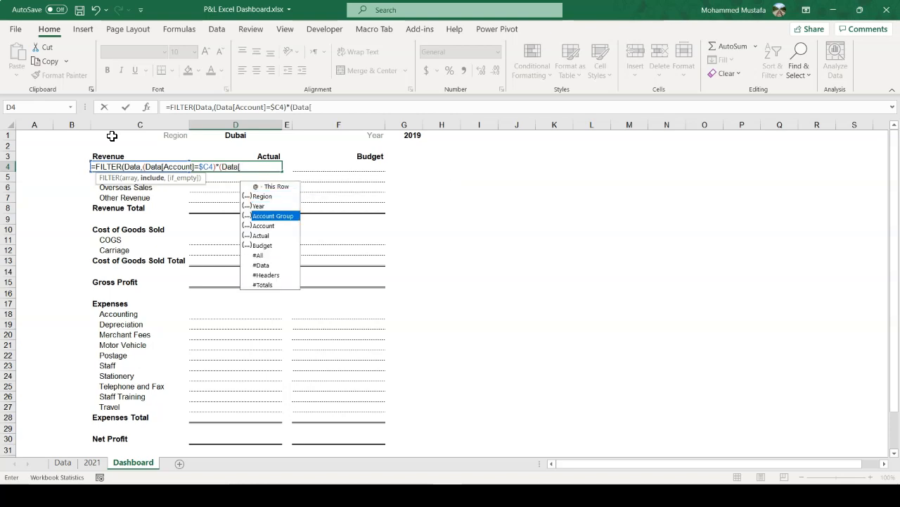
{"action": "key", "text": "Up"}
{"action": "key", "text": "Up"}
{"action": "key", "text": "Up"}
{"action": "key", "text": "Escape"}
{"action": "type", "text": "Region"}
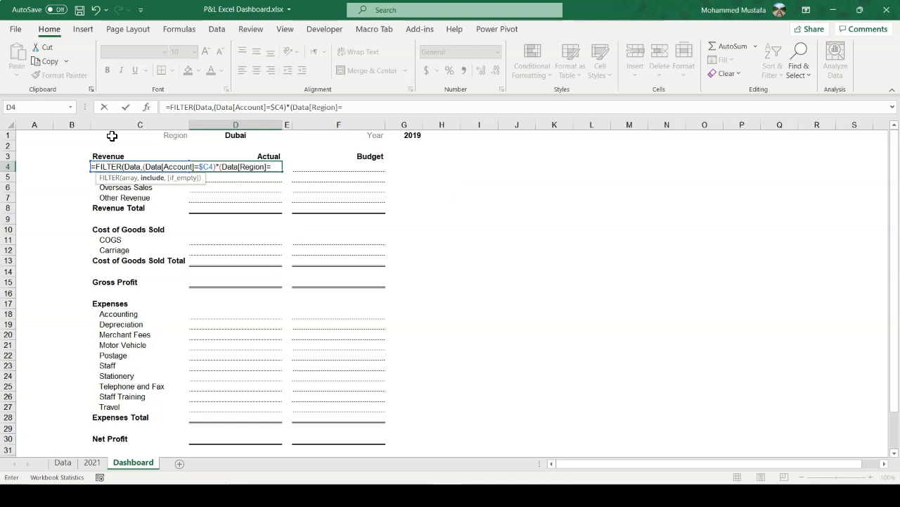
{"action": "type", "text": "]="}
{"action": "key", "text": "Up"}
{"action": "key", "text": "Up"}
{"action": "key", "text": "Up"}
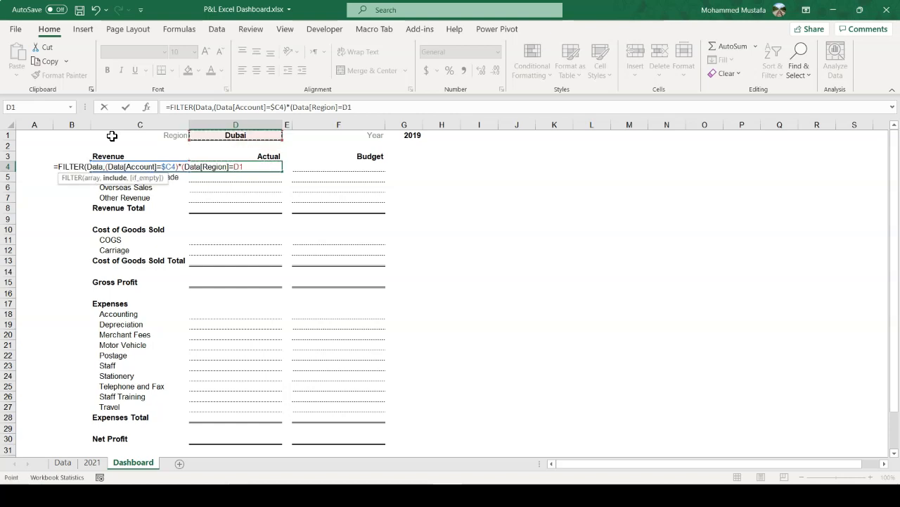
{"action": "key", "text": "F4"}
Add the third condition Data[Year]=$G$1, and enter the FILTER formula in D4 with its closing parentheses corrected.
{"action": "type", "text": ")*(Data"}
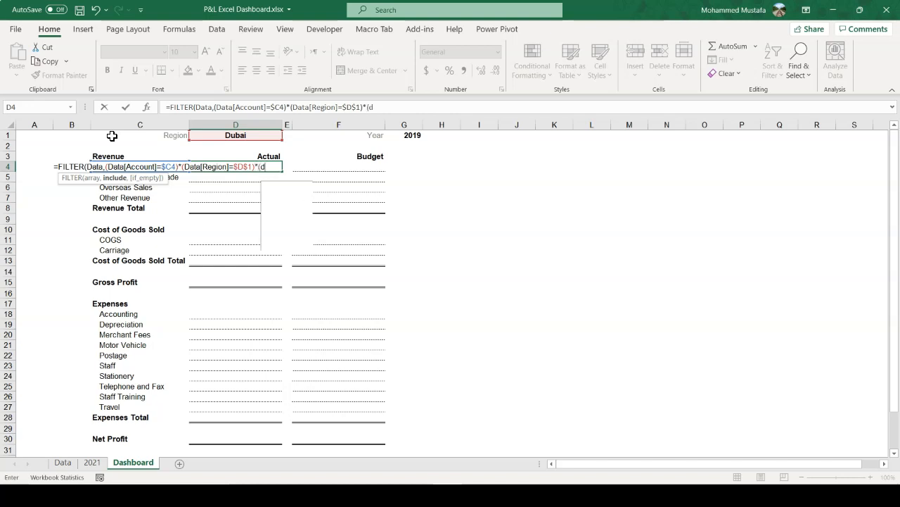
{"action": "type", "text": "["}
{"action": "key", "text": "Down"}
{"action": "key", "text": "Down"}
{"action": "key", "text": "Tab"}
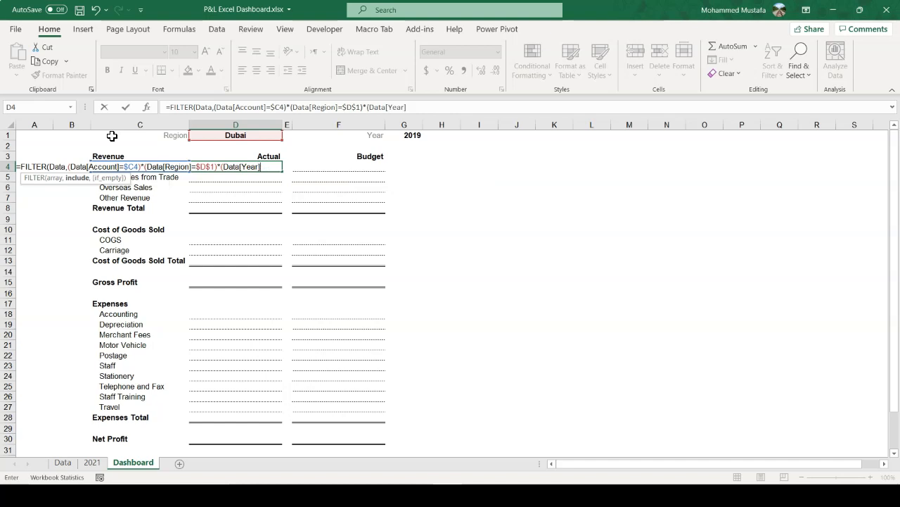
{"action": "type", "text": "]="}
{"action": "key", "text": "Up"}
{"action": "key", "text": "Up"}
{"action": "key", "text": "Up"}
{"action": "key", "text": "Right"}
{"action": "key", "text": "Right"}
{"action": "key", "text": "Right"}
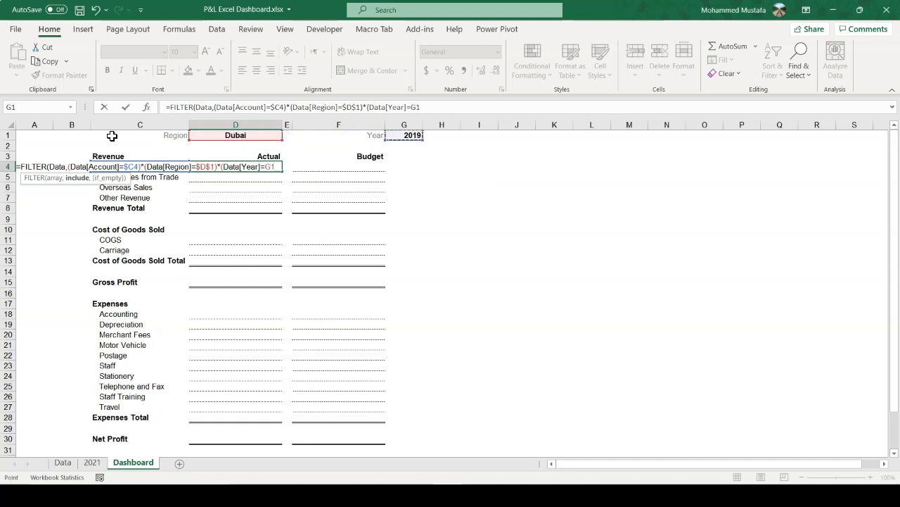
{"action": "key", "text": "F4"}
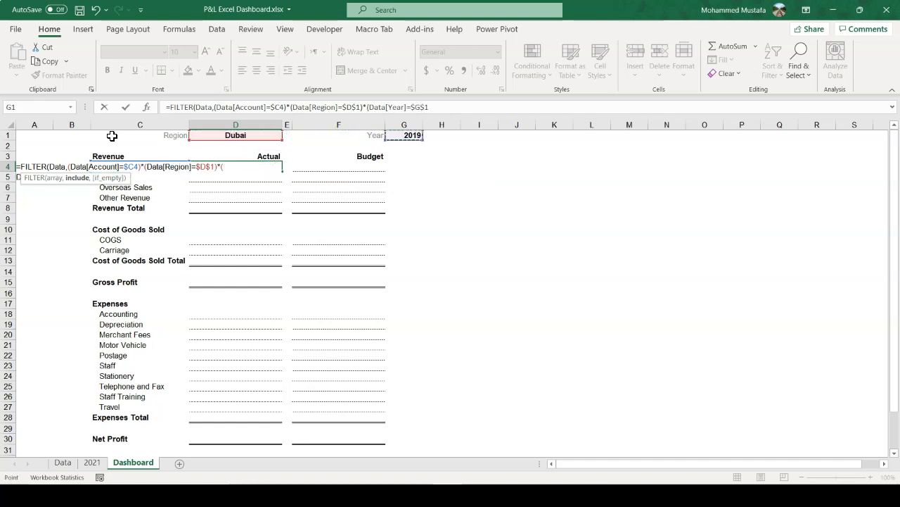
{"action": "type", "text": ")"}
{"action": "key", "text": "Return"}
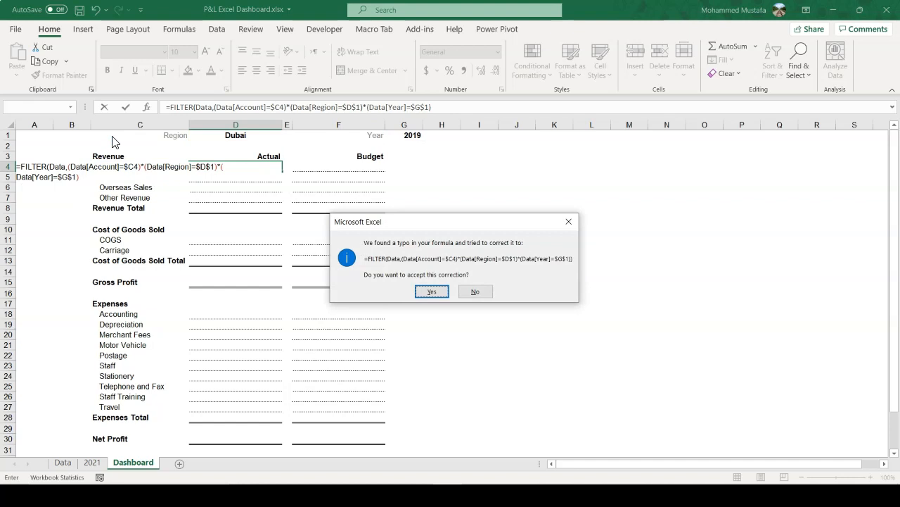
{"action": "key", "text": "Return"}
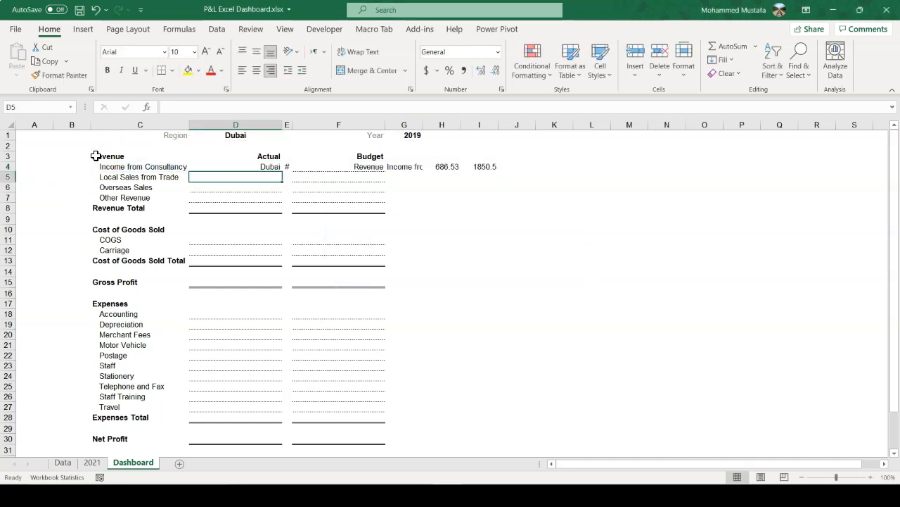
Examine the row spilled from D4, especially the actual amount in H4 and the budget amount in I4.
{"action": "left_click", "coordinate": [260, 167]}
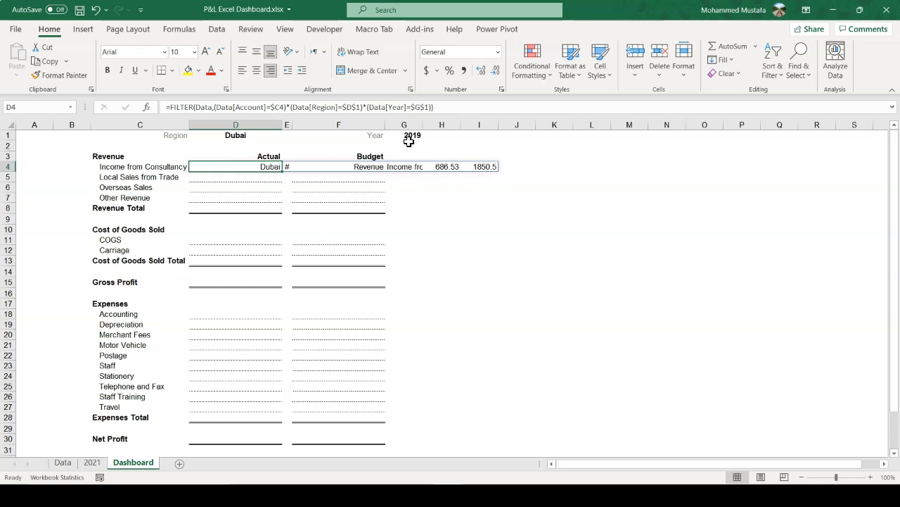
{"action": "left_click", "coordinate": [448, 169]}
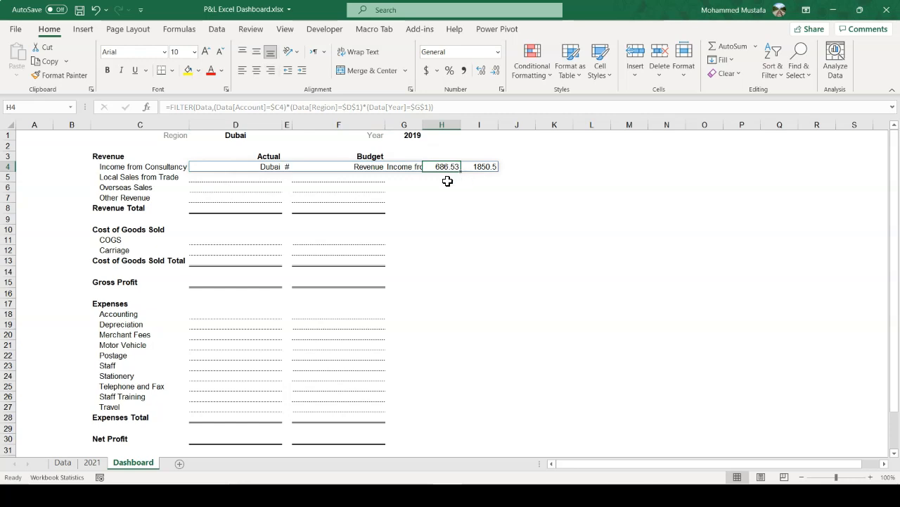
{"action": "left_click", "coordinate": [493, 166]}
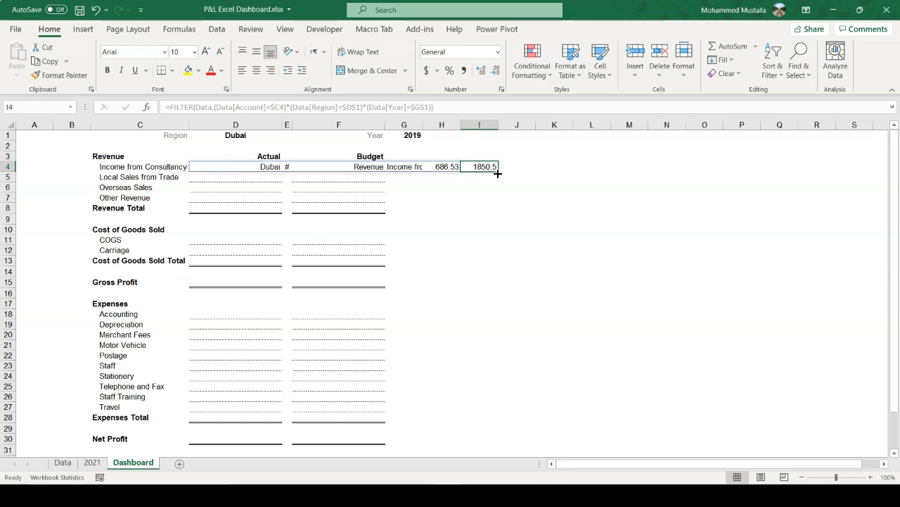
{"action": "left_click", "coordinate": [444, 168]}
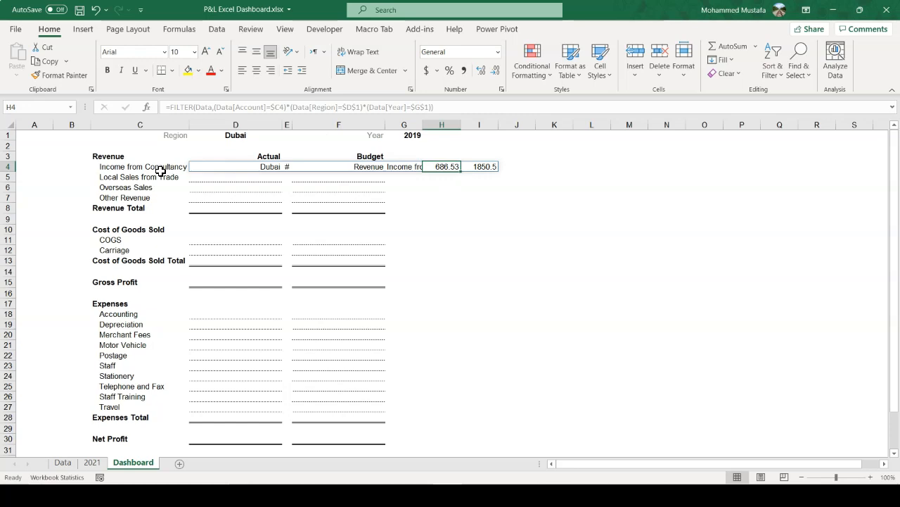
Filter the table on the Data sheet to the Dubai region and the Income from Consultancy account.
{"action": "left_click", "coordinate": [63, 462]}
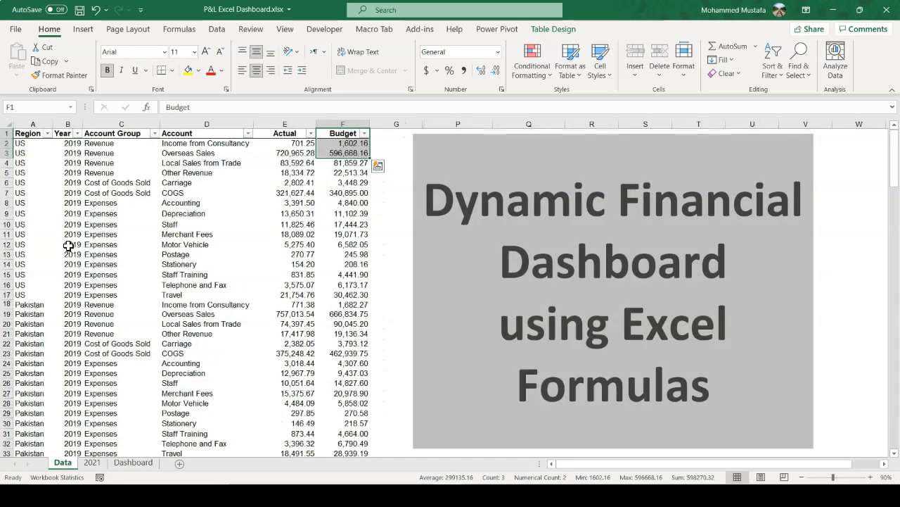
{"action": "left_click", "coordinate": [47, 133]}
{"action": "left_click", "coordinate": [31, 271]}
{"action": "left_click", "coordinate": [31, 281]}
{"action": "left_click", "coordinate": [85, 382]}
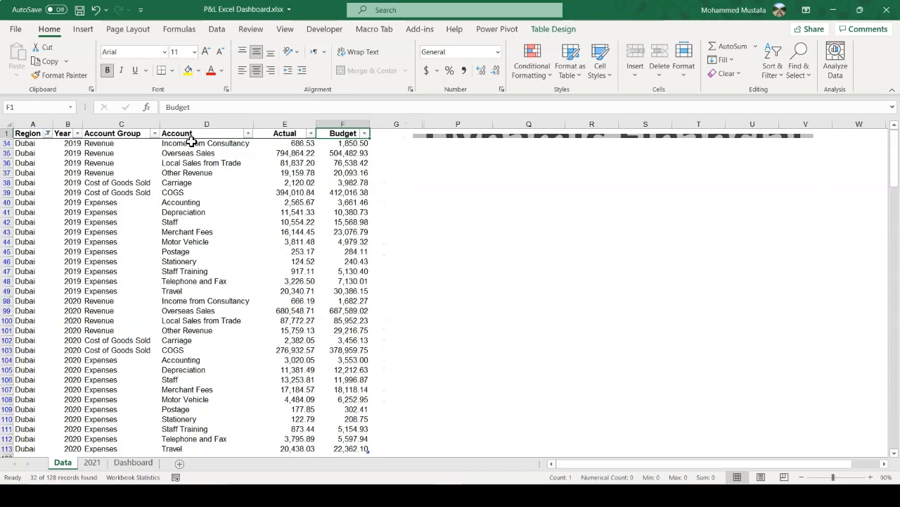
{"action": "left_click", "coordinate": [247, 133]}
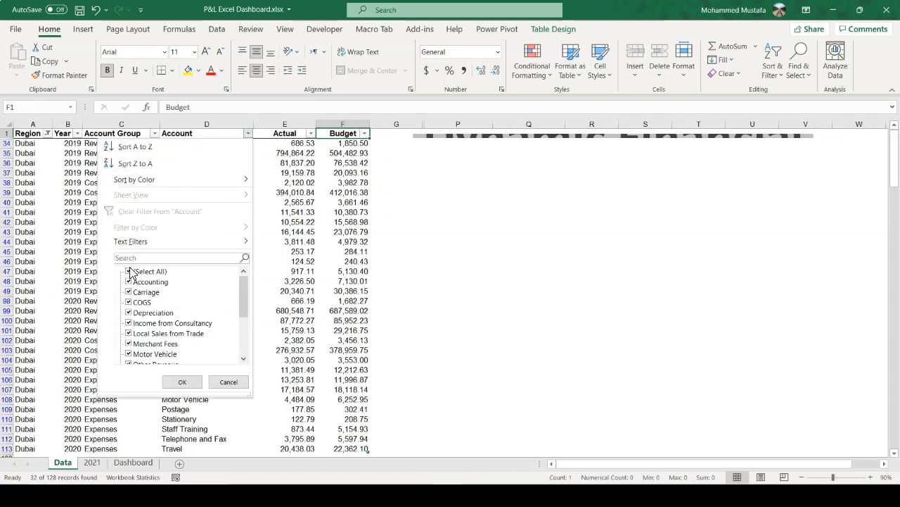
{"action": "left_click", "coordinate": [130, 273]}
{"action": "left_click", "coordinate": [131, 324]}
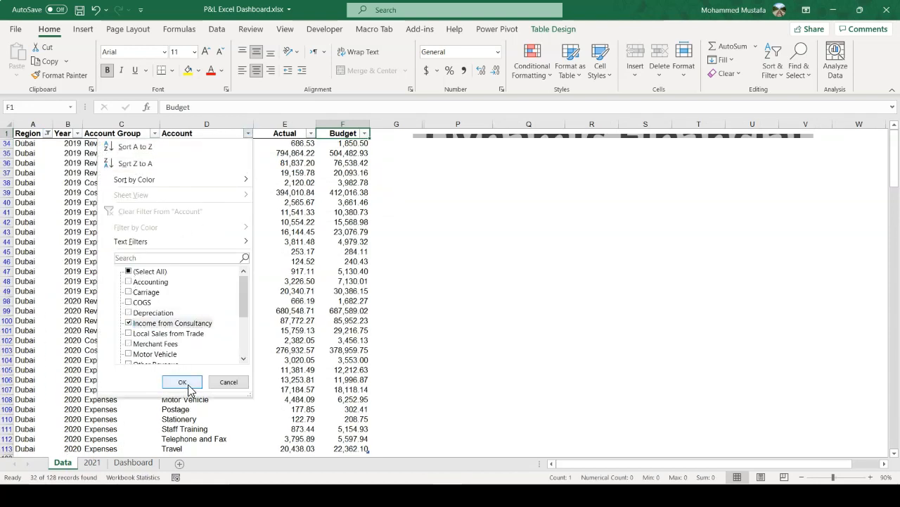
{"action": "left_click", "coordinate": [188, 387]}
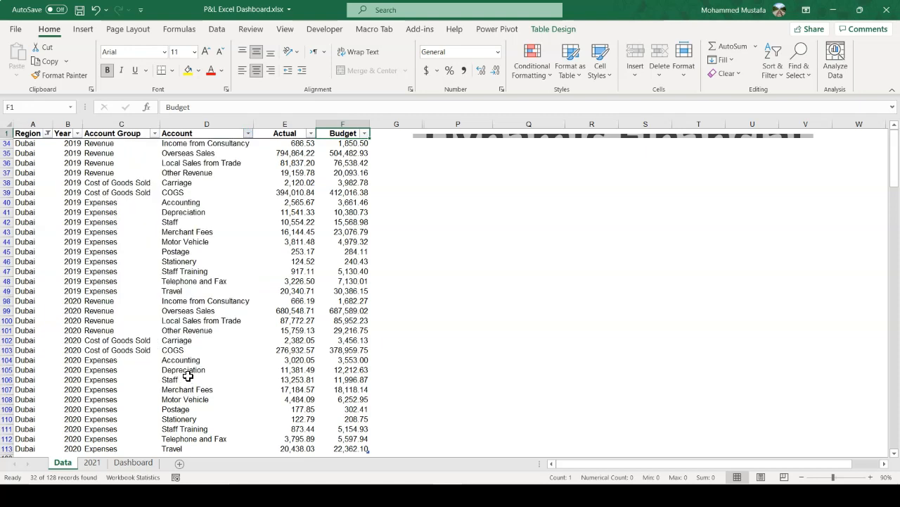
Compare the 2019 Actual and Budget amounts in the filtered table with the amounts spilled on the Dashboard sheet.
{"action": "left_click", "coordinate": [70, 143]}
{"action": "left_click", "coordinate": [295, 144]}
{"action": "left_click", "coordinate": [351, 141]}
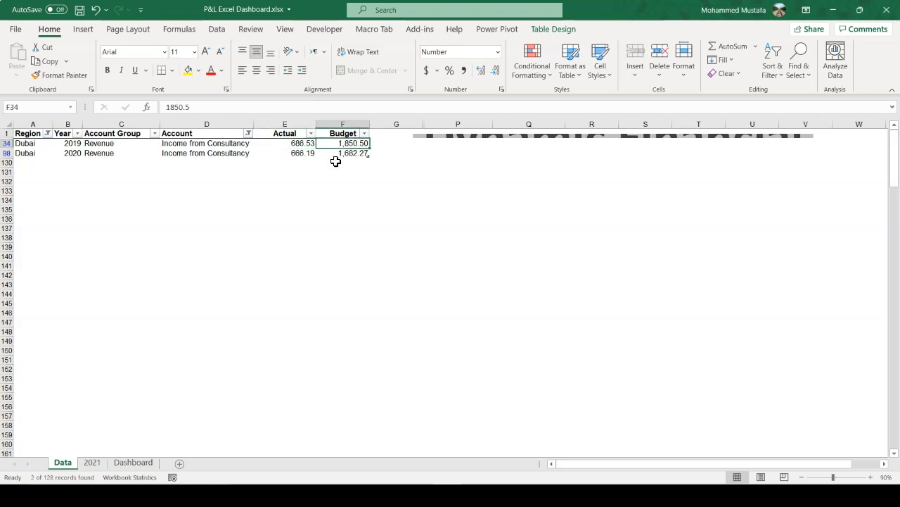
{"action": "left_click", "coordinate": [131, 462]}
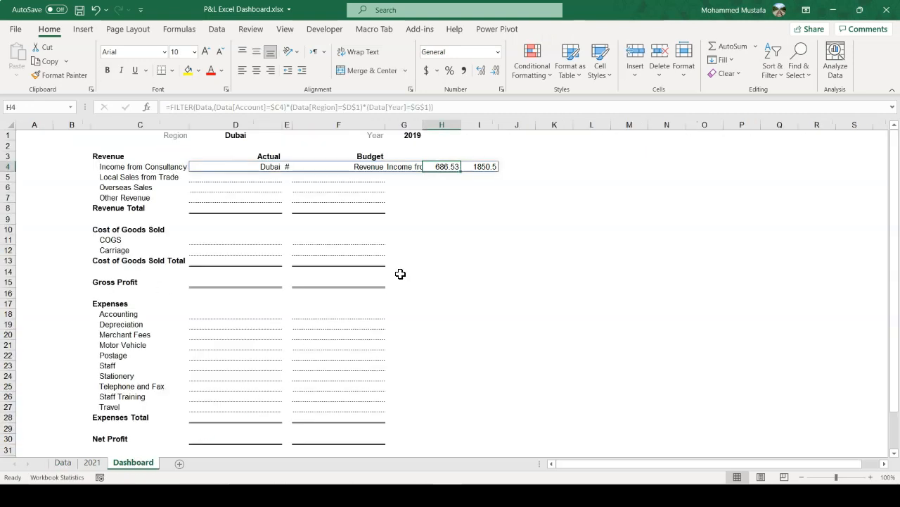
{"action": "left_click", "coordinate": [483, 169]}
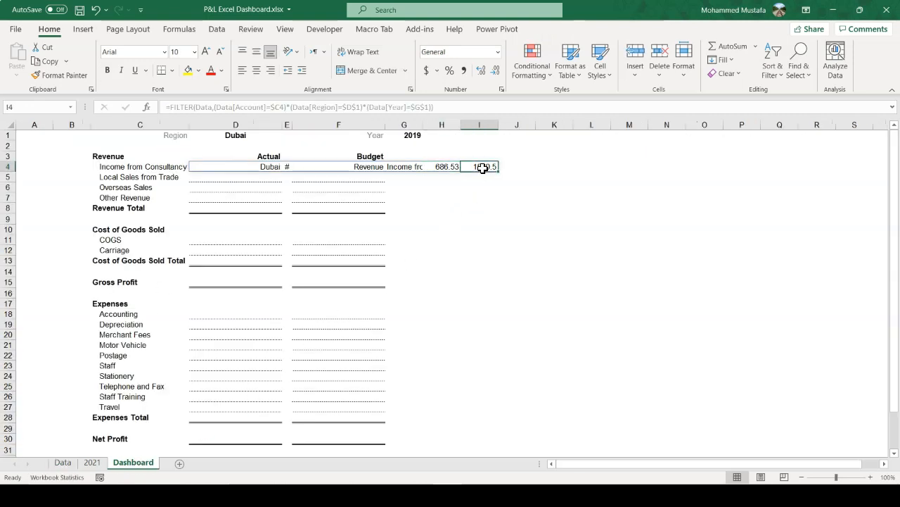
Clear the Region and Account filters from the table on the Data sheet.
{"action": "left_click", "coordinate": [62, 463]}
{"action": "left_click", "coordinate": [47, 133]}
{"action": "left_click", "coordinate": [49, 211]}
{"action": "left_click", "coordinate": [247, 133]}
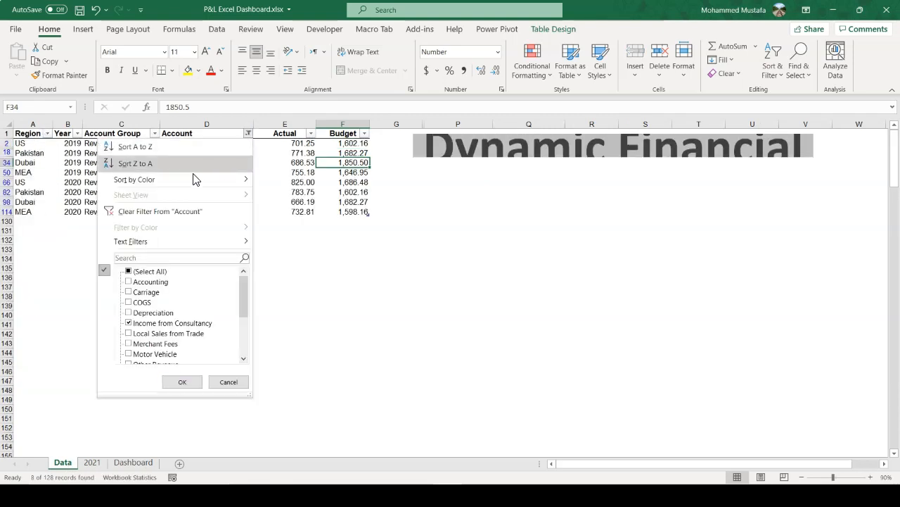
{"action": "left_click", "coordinate": [160, 210]}
Compare the spilled result of Dashboard cell D4 with the Actual and Budget columns on the Data sheet.
{"action": "left_click", "coordinate": [133, 462]}
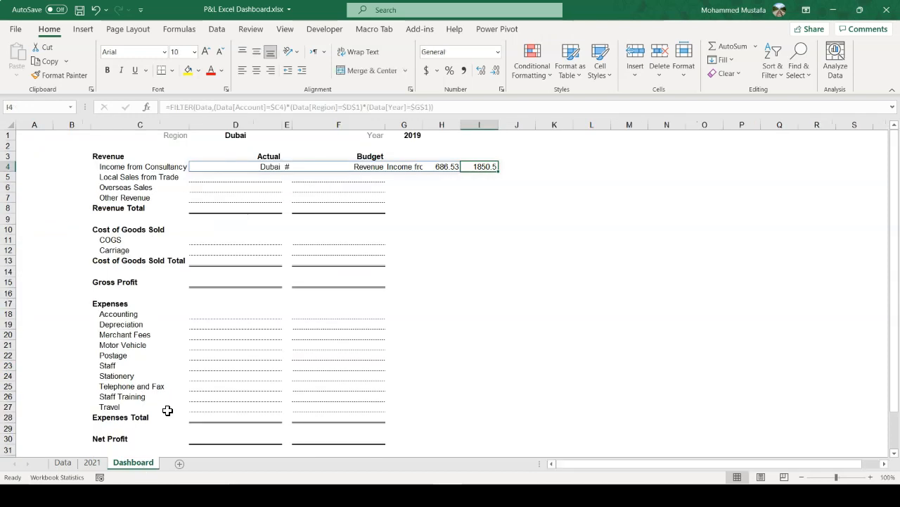
{"action": "left_click", "coordinate": [237, 166]}
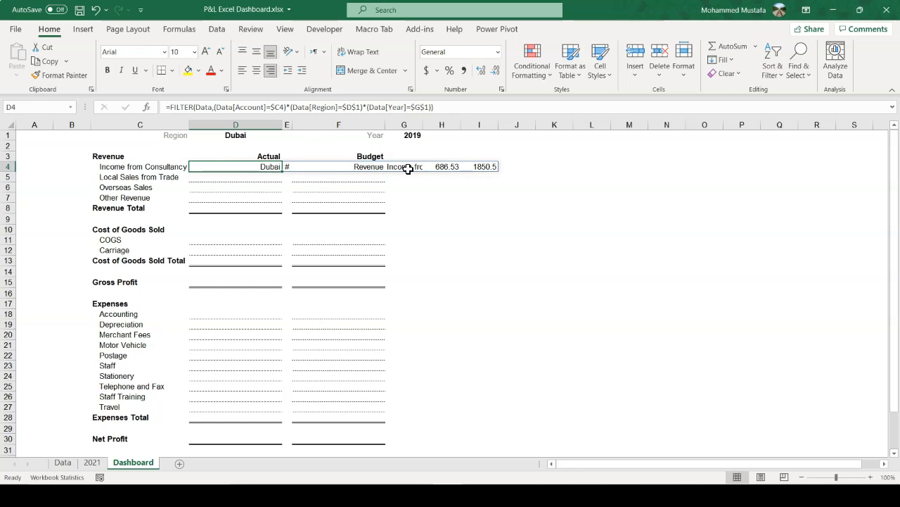
{"action": "left_click", "coordinate": [70, 463]}
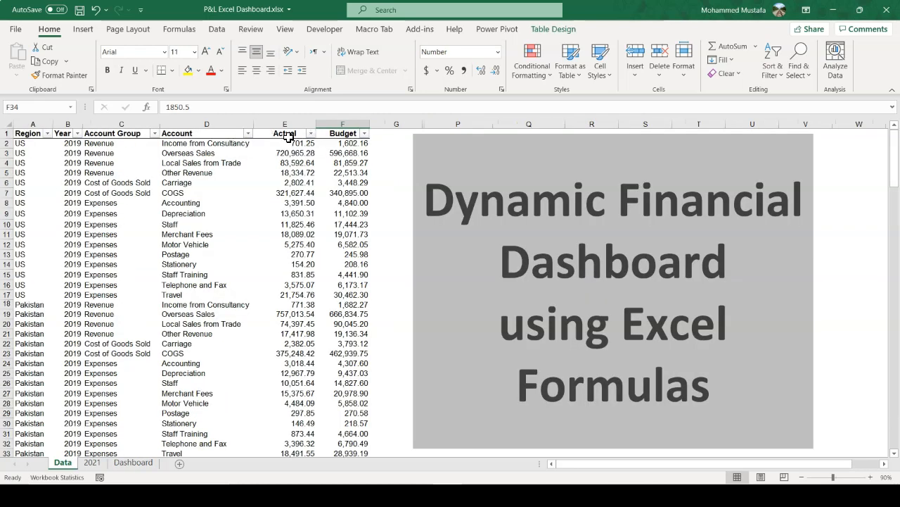
{"action": "left_click", "coordinate": [137, 464]}
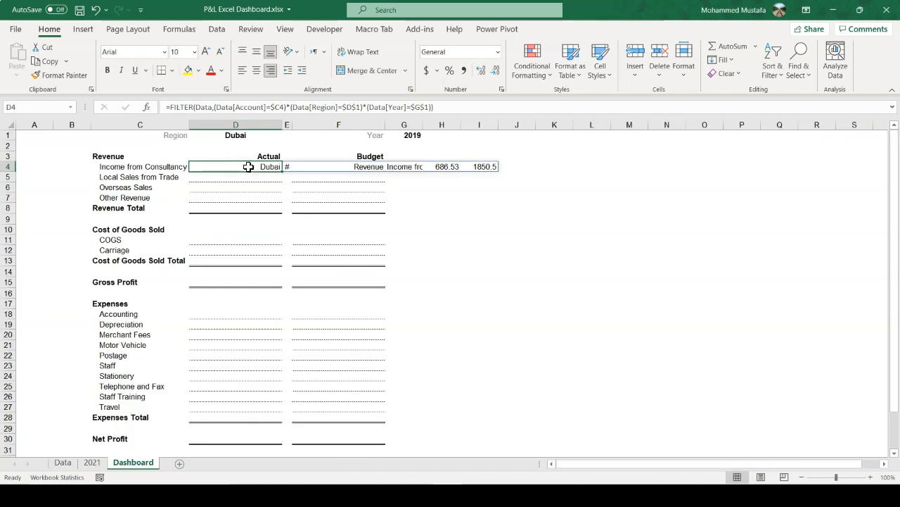
Wrap the FILTER formula in Dashboard cell D4 in an INDEX function, using the FILTER expression as its array argument.
{"action": "left_click_drag", "start_coordinate": [173, 107], "coordinate": [470, 107]}
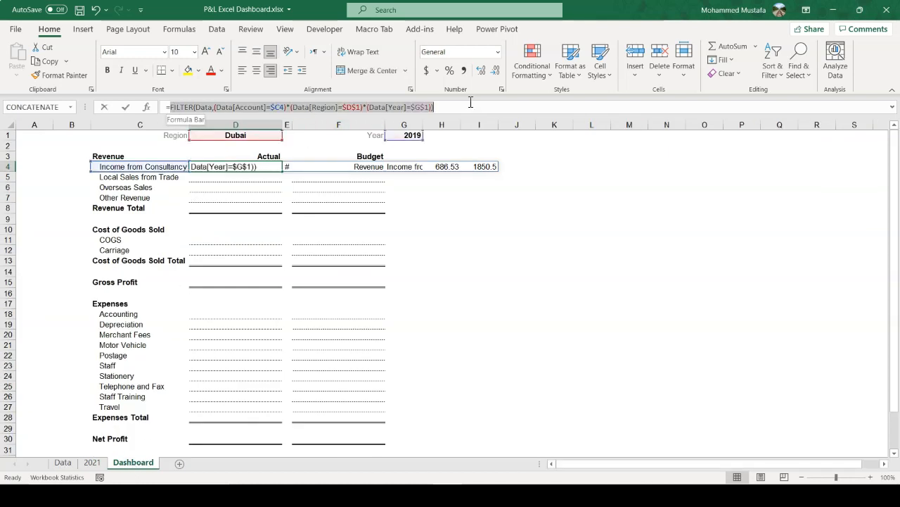
{"action": "left_click", "coordinate": [172, 107]}
{"action": "type", "text": "INDEX("}
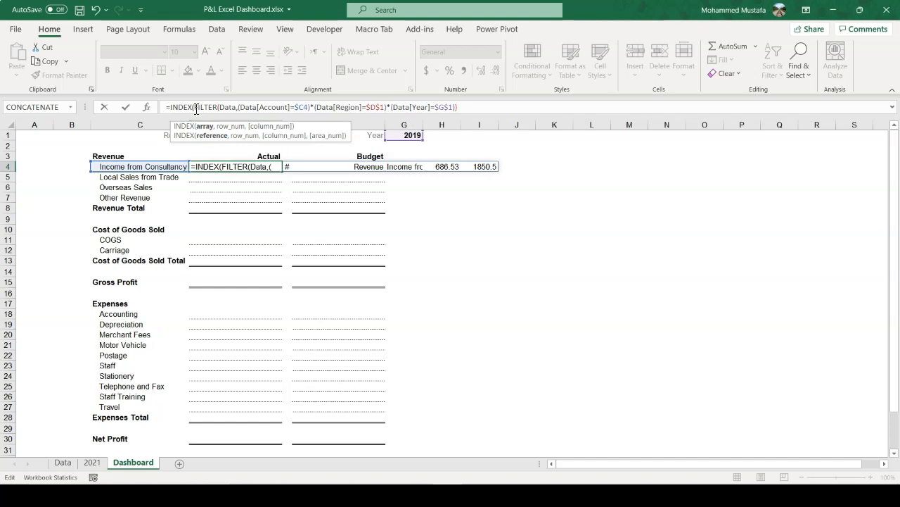
{"action": "left_click_drag", "start_coordinate": [196, 109], "coordinate": [459, 94]}
{"action": "left_click", "coordinate": [477, 105]}
{"action": "type", "text": ")"}
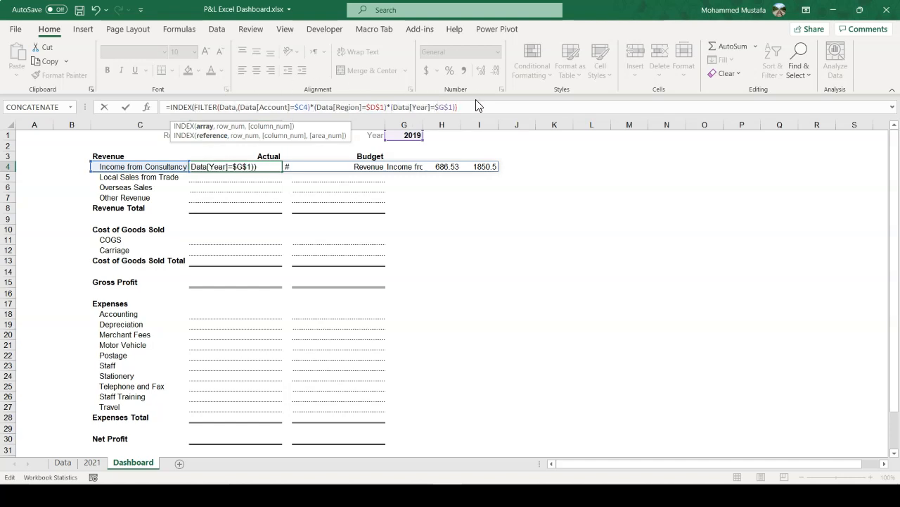
{"action": "type", "text": ","}
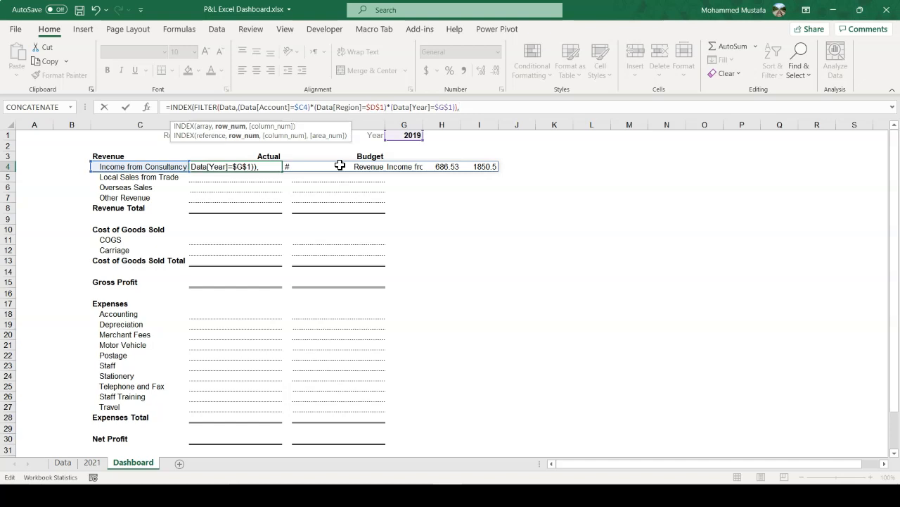
Add ROW(Data[#All]) as the row number argument of the INDEX function in D4.
{"action": "type", "text": "row"}
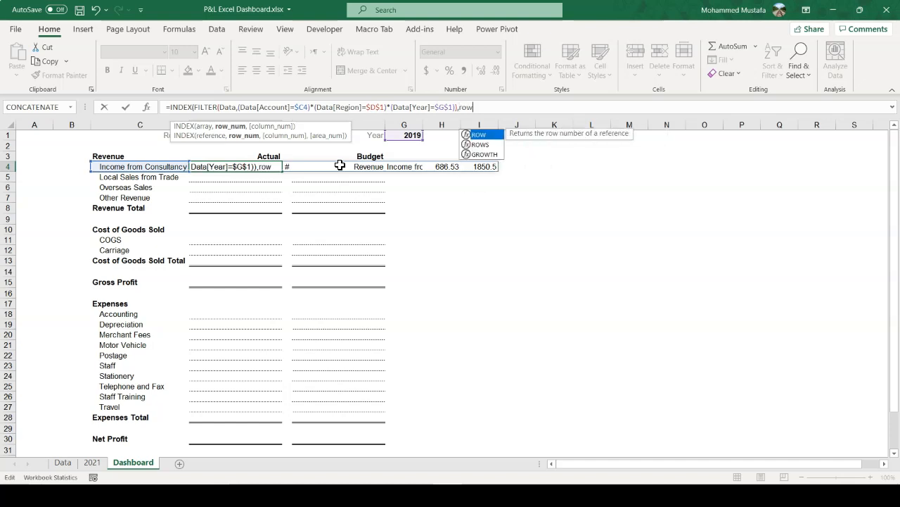
{"action": "type", "text": "(Data"}
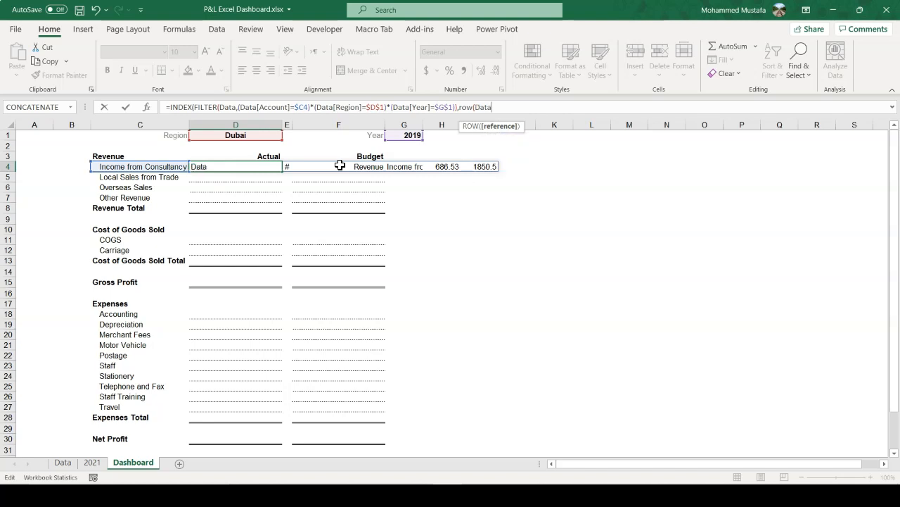
{"action": "type", "text": "["}
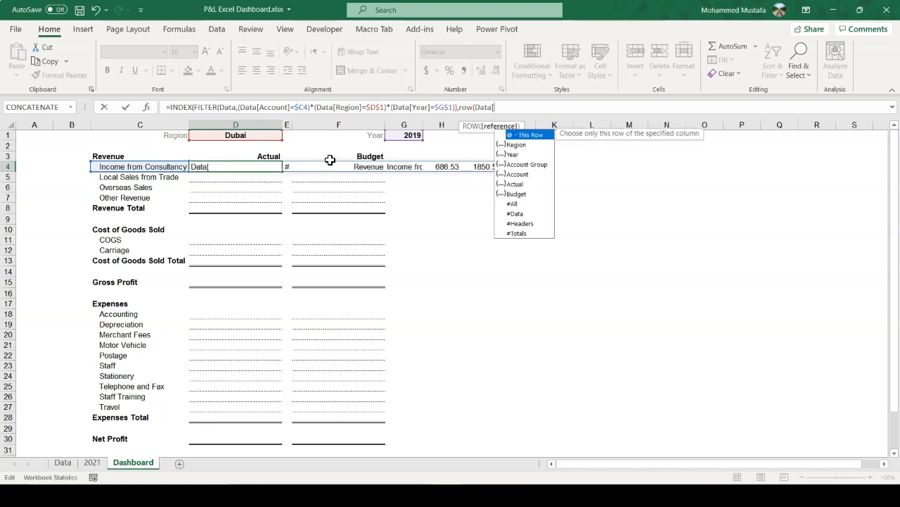
{"action": "double_click", "coordinate": [513, 204]}
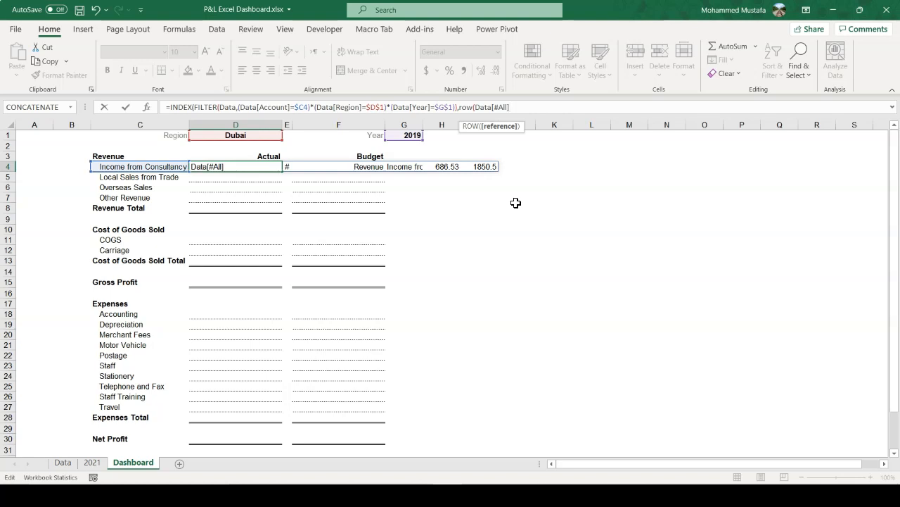
{"action": "type", "text": ")"}
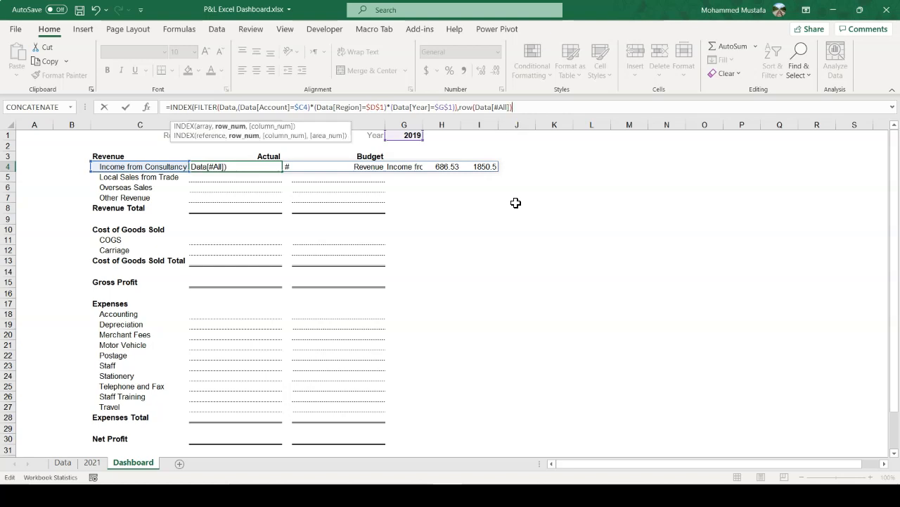
Evaluate the ROW(Data[#All]) part of the D4 formula to inspect its array, and restore the expression.
{"action": "left_click_drag", "start_coordinate": [460, 107], "coordinate": [520, 111]}
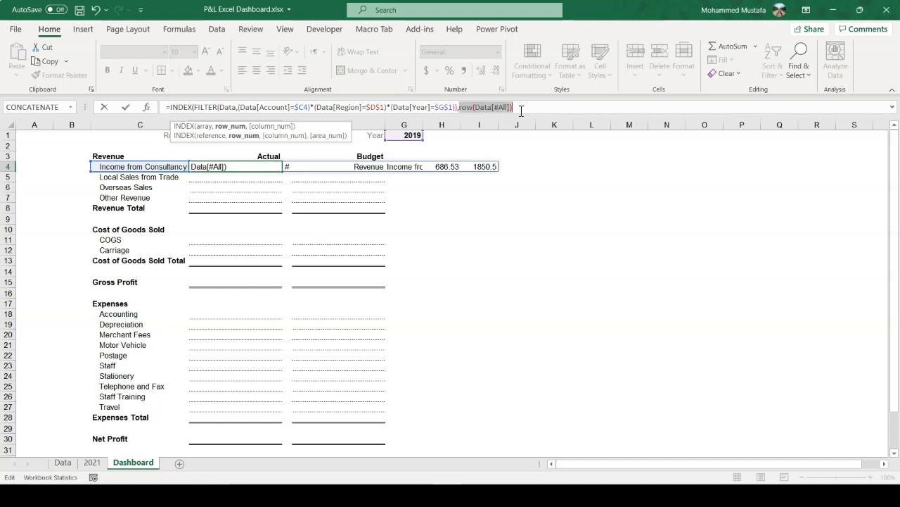
{"action": "key", "text": "F9"}
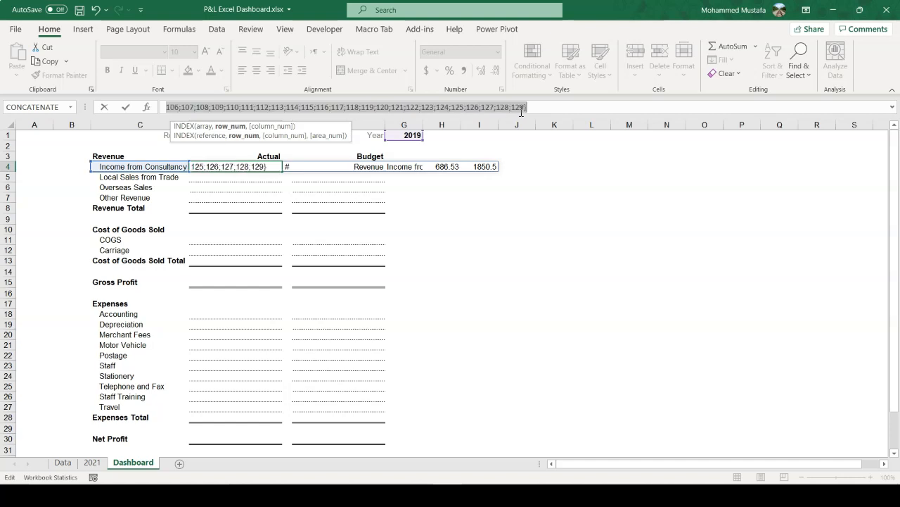
{"action": "left_click", "coordinate": [894, 107]}
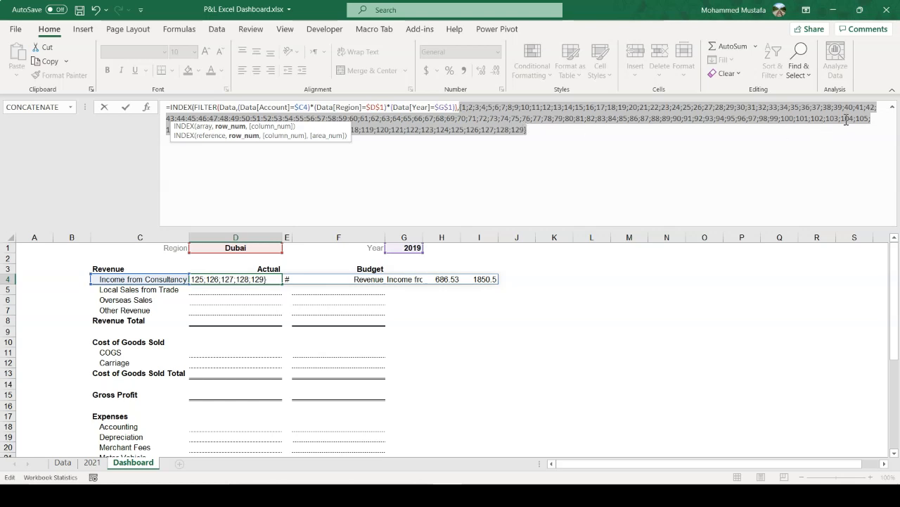
{"action": "key", "text": "ctrl+z"}
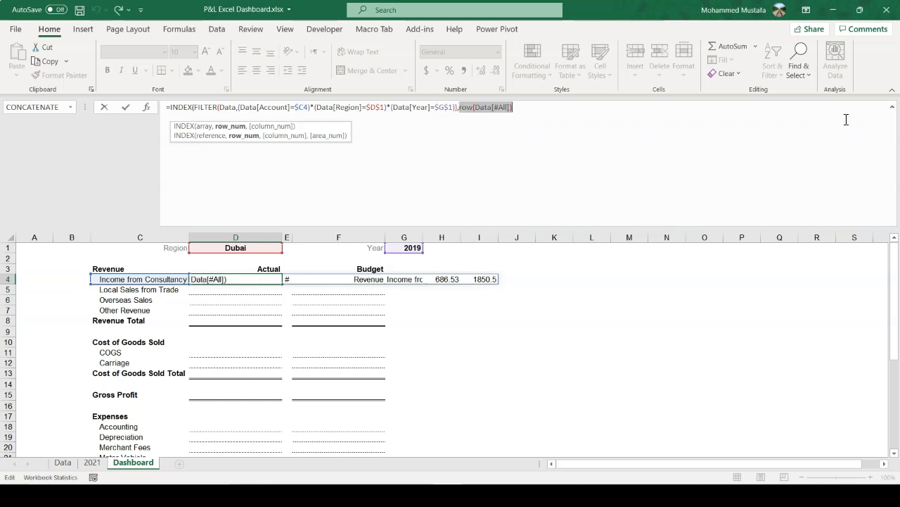
{"action": "left_click", "coordinate": [894, 108]}
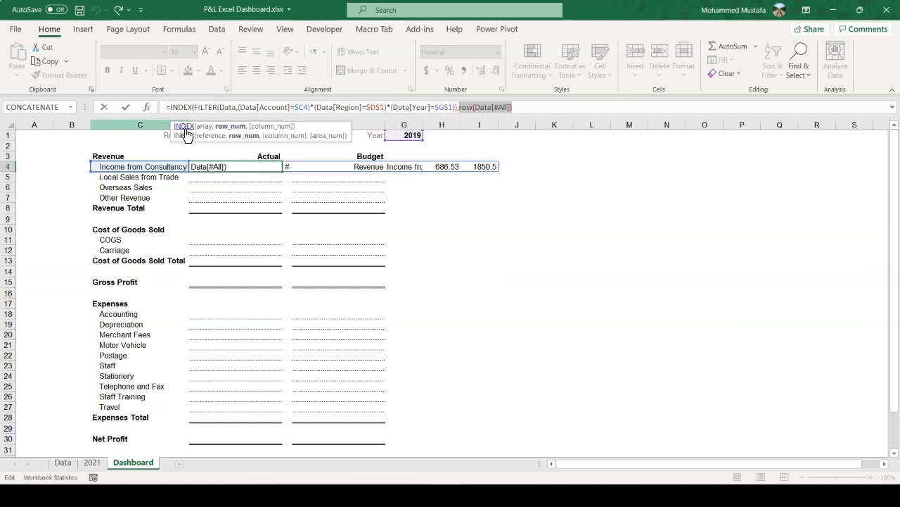
Set the INDEX column number to 5 and complete the formula in D4.
{"action": "left_click", "coordinate": [526, 108]}
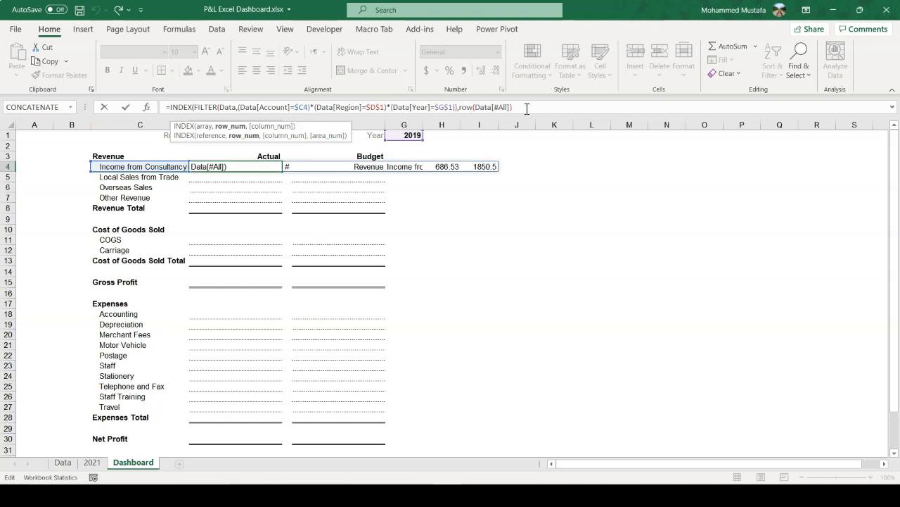
{"action": "type", "text": ","}
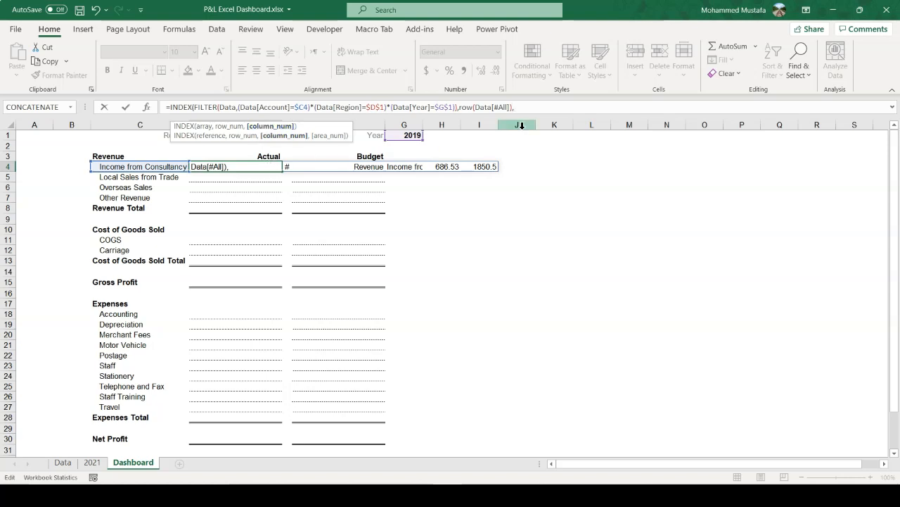
{"action": "type", "text": "5"}
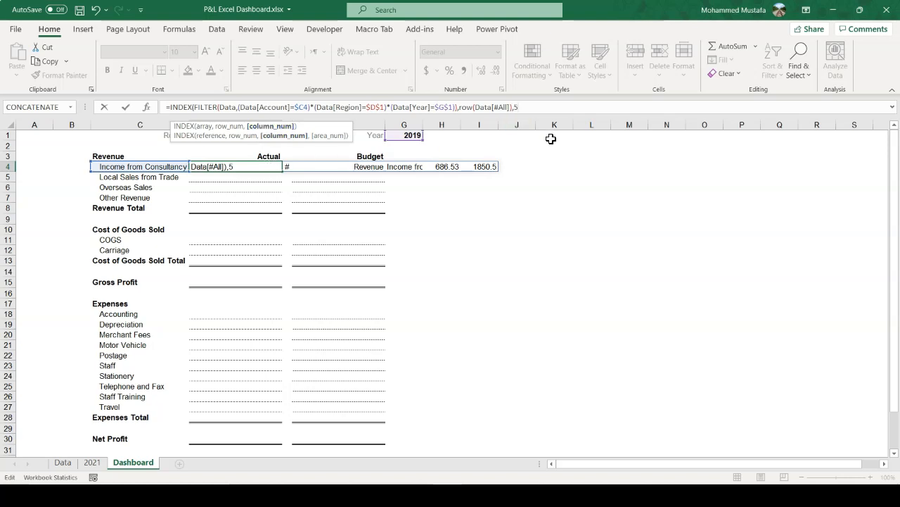
{"action": "type", "text": ")"}
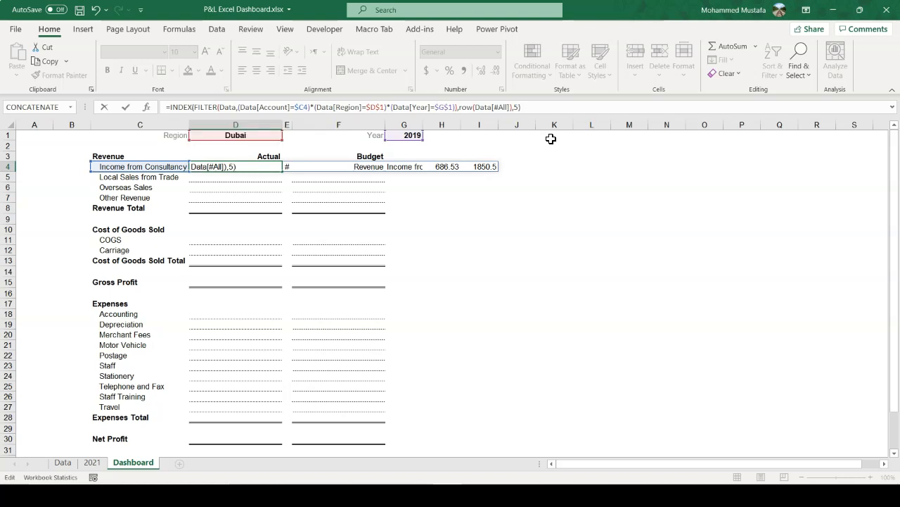
{"action": "key", "text": "Return"}
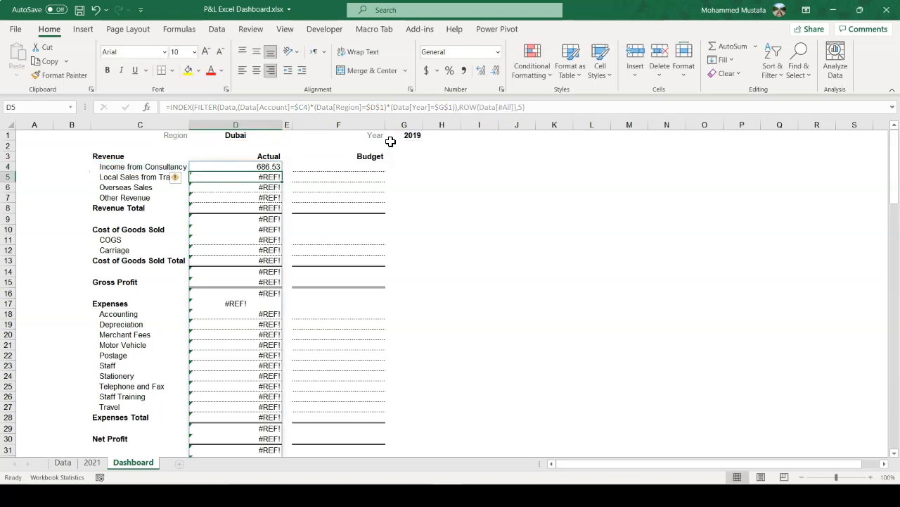
Examine the results that the D4 formula spills down the Actual column.
{"action": "left_click", "coordinate": [272, 166]}
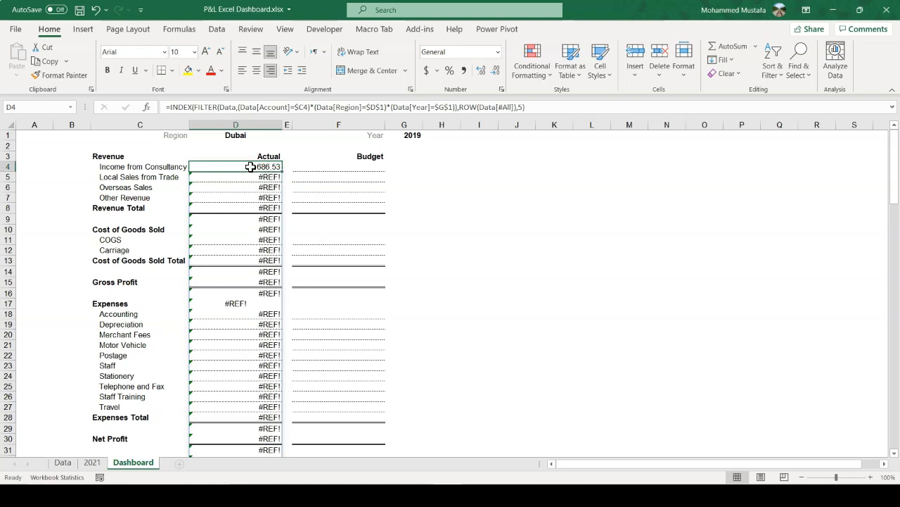
{"action": "left_click", "coordinate": [251, 240]}
{"action": "key", "text": "Down"}
{"action": "key", "text": "Down"}
{"action": "key", "text": "Down"}
{"action": "key", "text": "Down"}
{"action": "key", "text": "Down"}
{"action": "key", "text": "Down"}
{"action": "key", "text": "Down"}
{"action": "key", "text": "Down"}
{"action": "key", "text": "Down"}
{"action": "key", "text": "Down"}
{"action": "key", "text": "Down"}
{"action": "key", "text": "Down"}
{"action": "key", "text": "Down"}
{"action": "key", "text": "Down"}
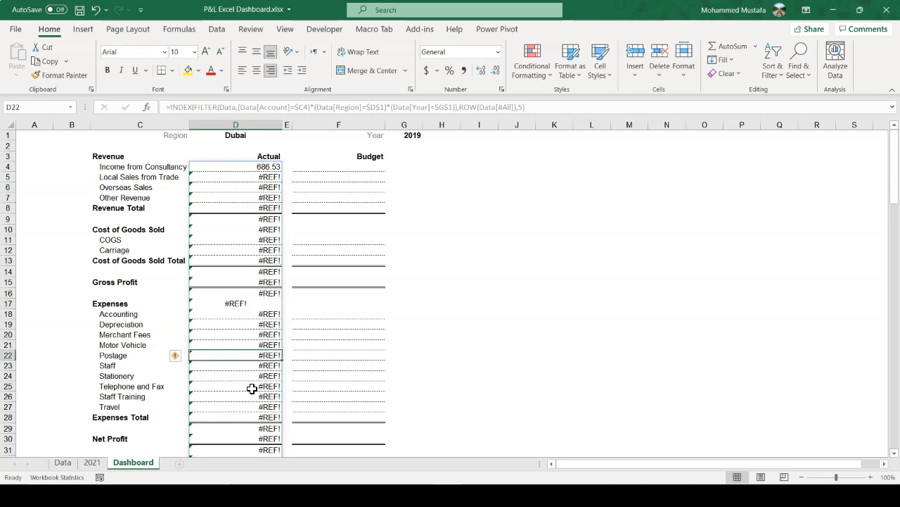
{"action": "left_click", "coordinate": [247, 188]}
{"action": "left_click", "coordinate": [252, 230]}
{"action": "left_click", "coordinate": [260, 167]}
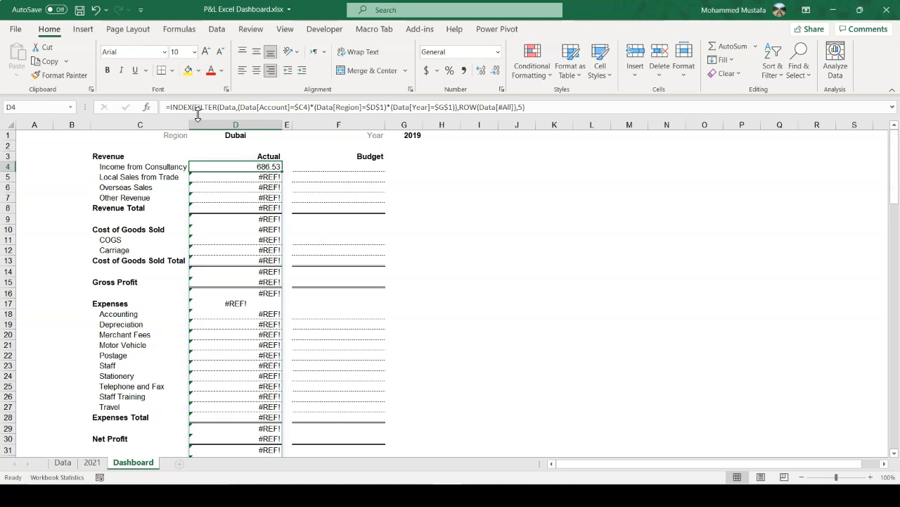
Wrap the INDEX formula in D4 in IFERROR with an empty string ("") as the error value.
{"action": "left_click", "coordinate": [171, 107]}
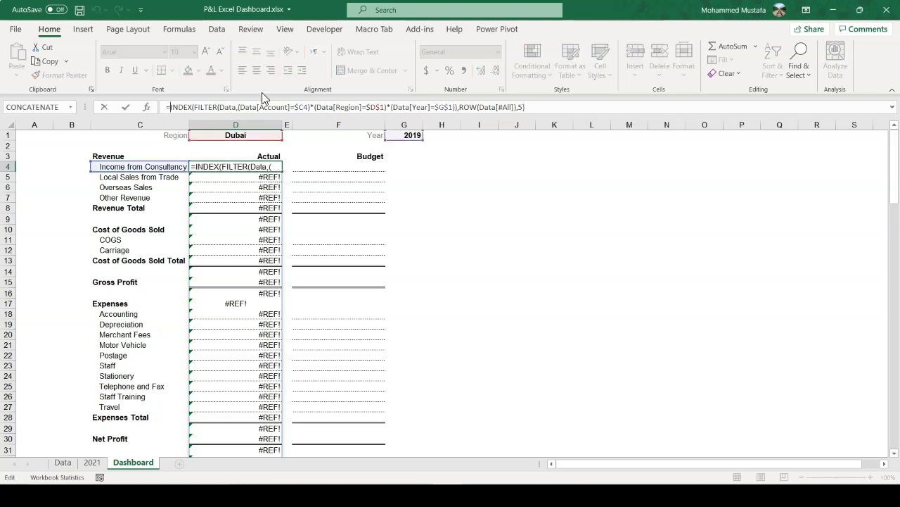
{"action": "type", "text": "if"}
{"action": "key", "text": "Tab"}
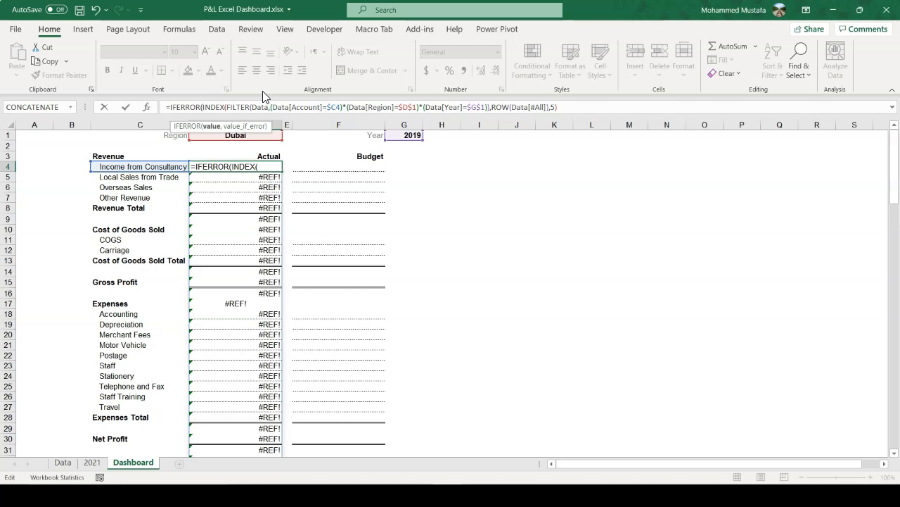
{"action": "key", "text": "End"}
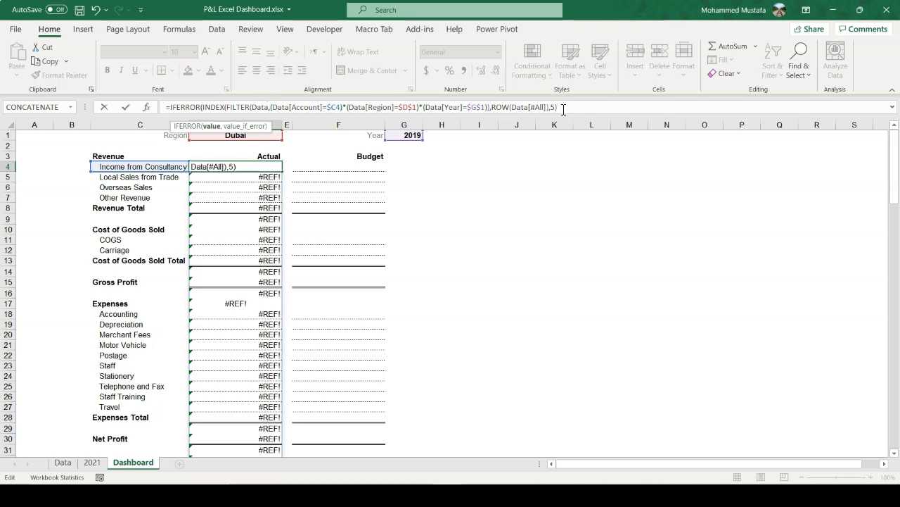
{"action": "type", "text": ","}
{"action": "type", "text": "\"\")"}
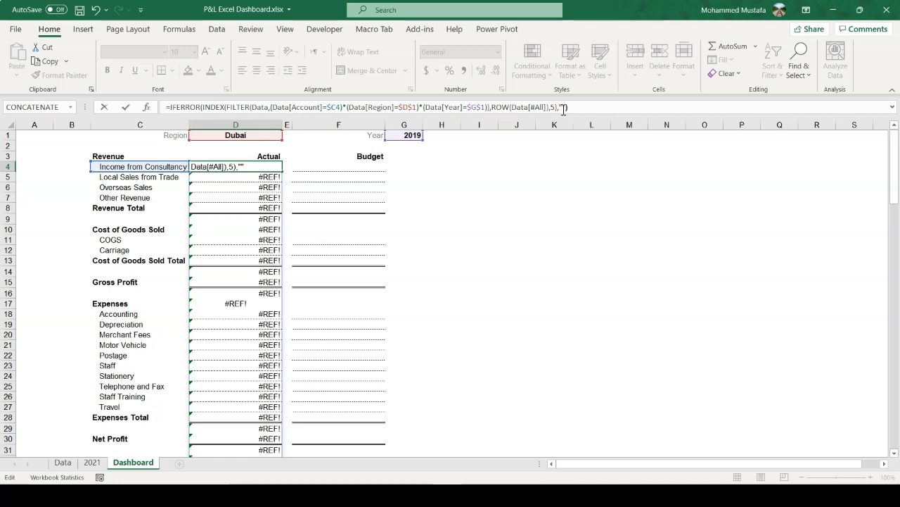
{"action": "key", "text": "ctrl+Return"}
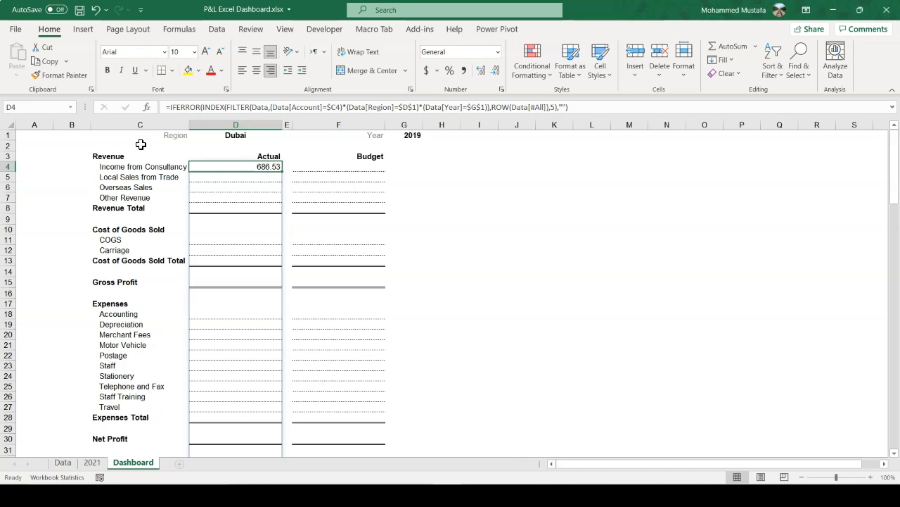
Try to fill the Actual formula from D4 down through D8, and undo the fill.
{"action": "left_click", "coordinate": [124, 167]}
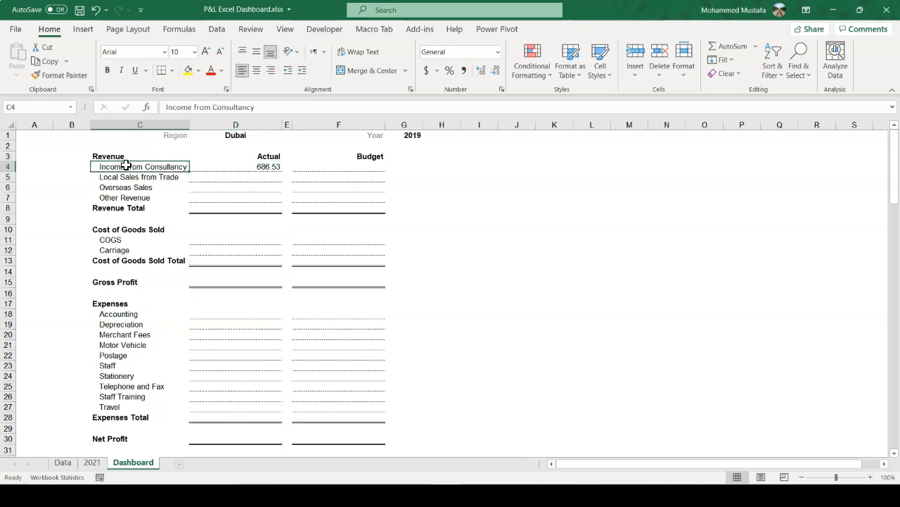
{"action": "left_click", "coordinate": [254, 166]}
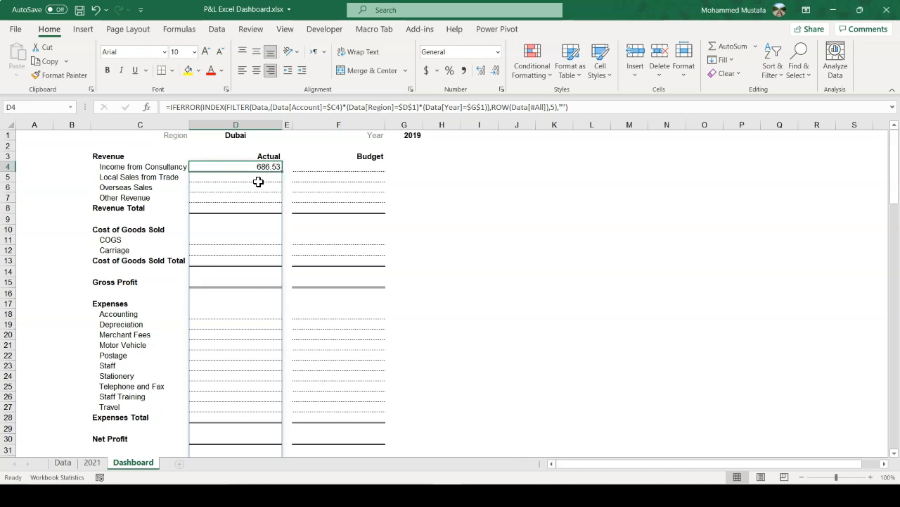
{"action": "left_click", "coordinate": [319, 158]}
{"action": "left_click", "coordinate": [279, 167]}
{"action": "left_click_drag", "start_coordinate": [281, 171], "coordinate": [281, 211]}
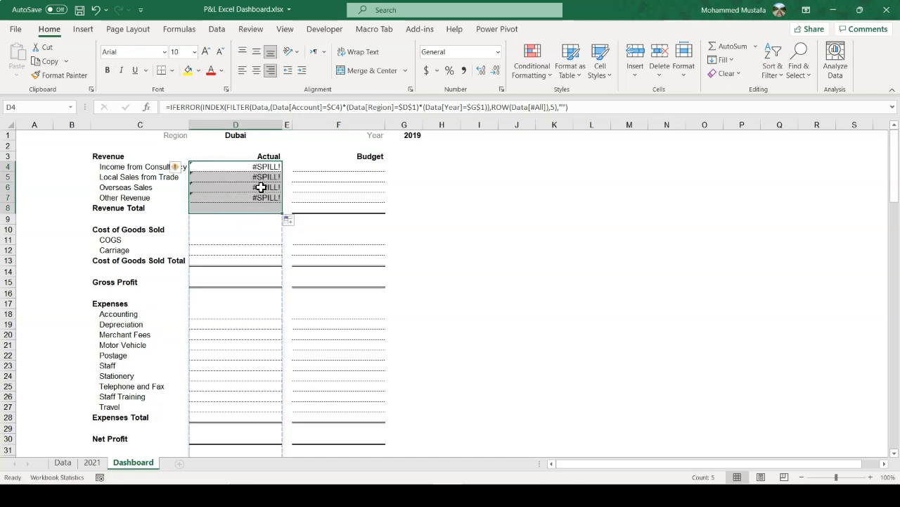
{"action": "key", "text": "ctrl+z"}
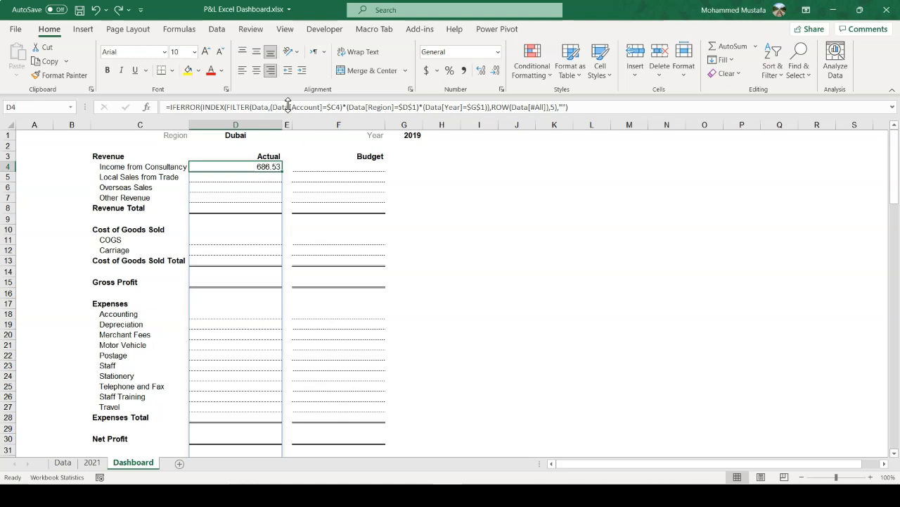
Wrap the existing IFERROR formula in D4 in a SUMPRODUCT function, including its closing parenthesis.
{"action": "left_click", "coordinate": [171, 109]}
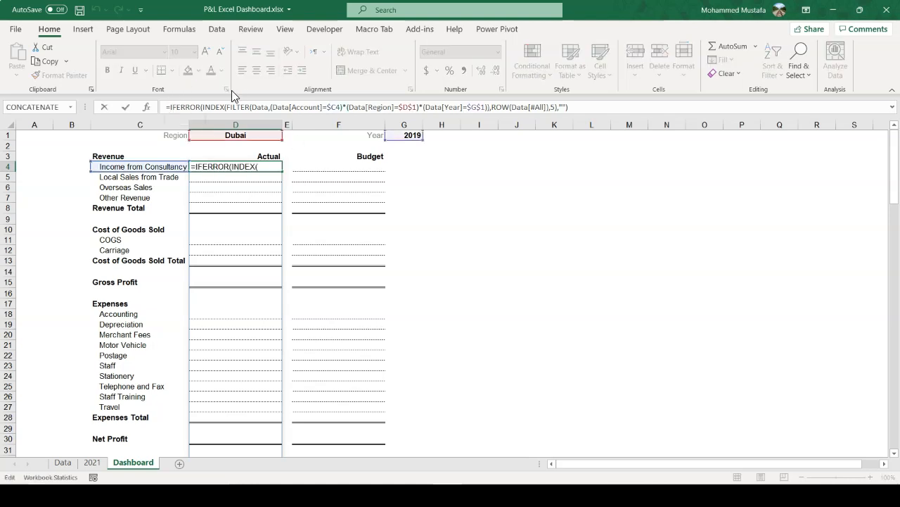
{"action": "type", "text": "sump"}
{"action": "key", "text": "Tab"}
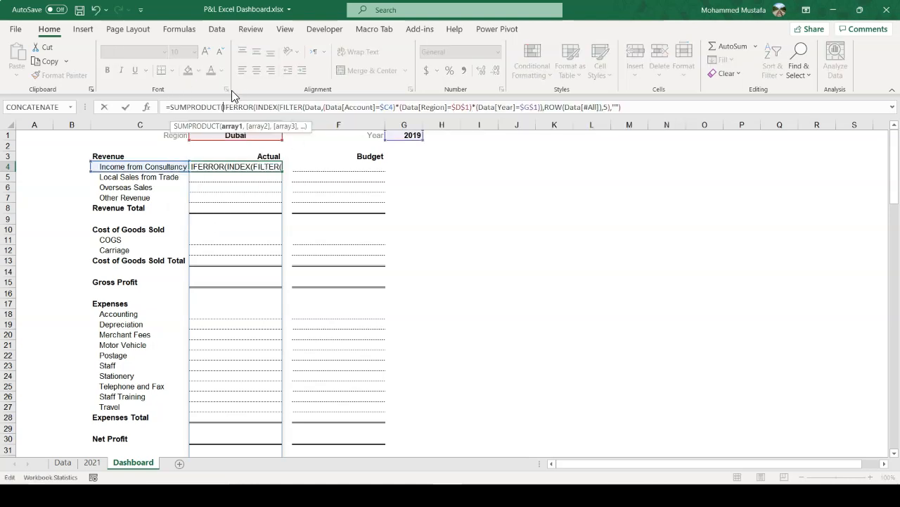
{"action": "left_click_drag", "start_coordinate": [225, 107], "coordinate": [628, 105]}
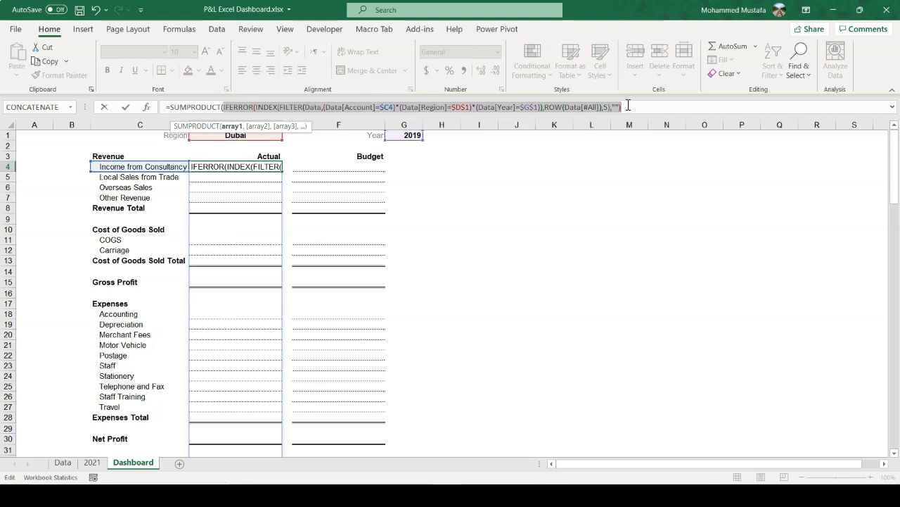
{"action": "left_click", "coordinate": [631, 107]}
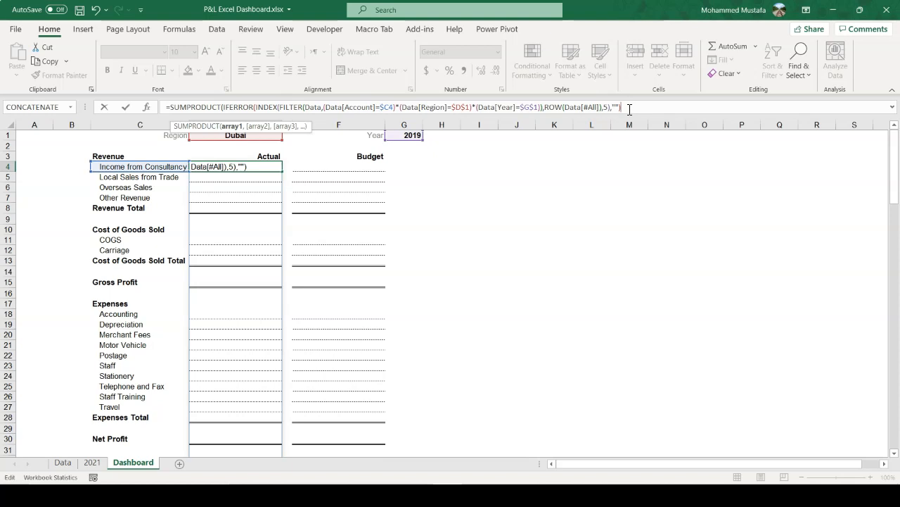
{"action": "type", "text": ")"}
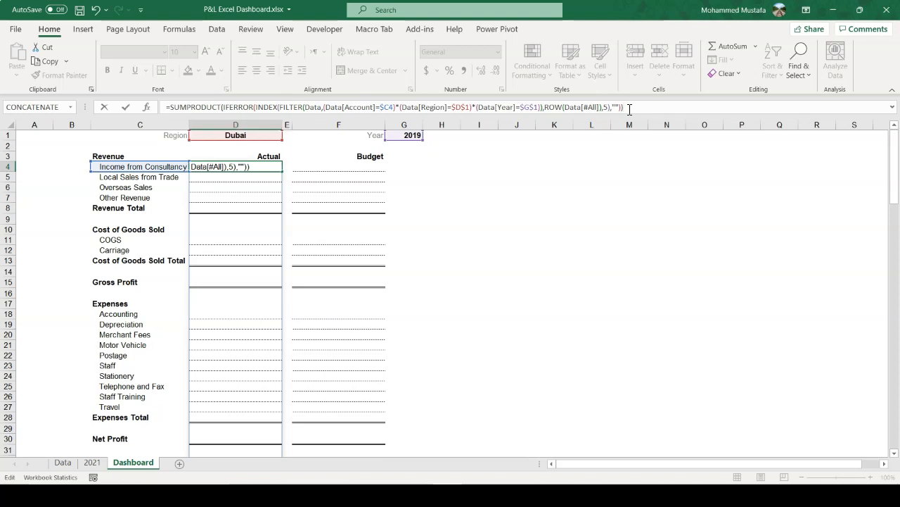
{"action": "key", "text": "Return"}
{"action": "key", "text": "Up"}
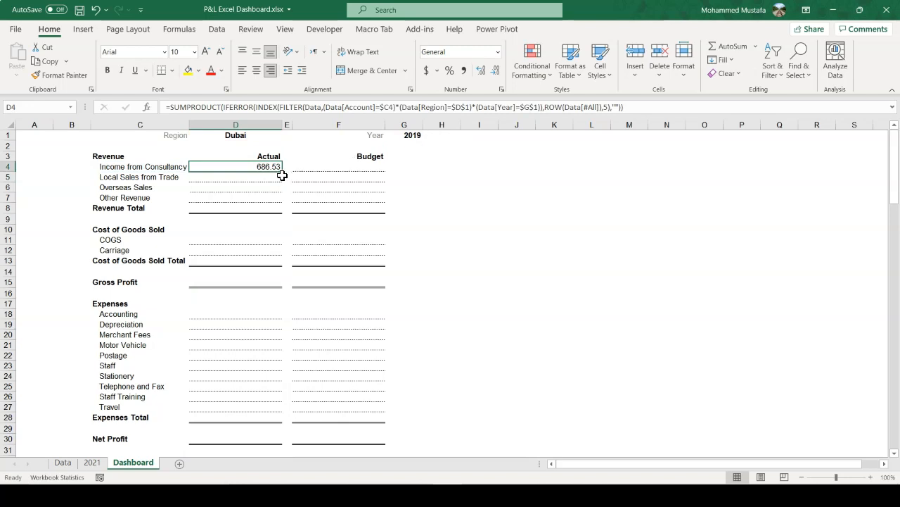
Copy the D4 formula to the Actual cells D4:D7, D11:D12 and D18:D27, and check the copied formula in D6.
{"action": "key", "text": "ctrl+c"}
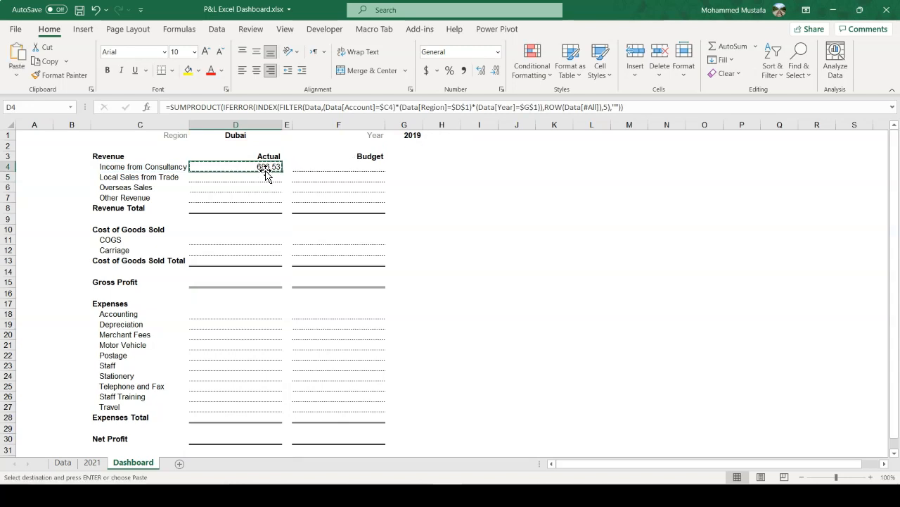
{"action": "left_click_drag", "start_coordinate": [263, 166], "coordinate": [266, 195]}
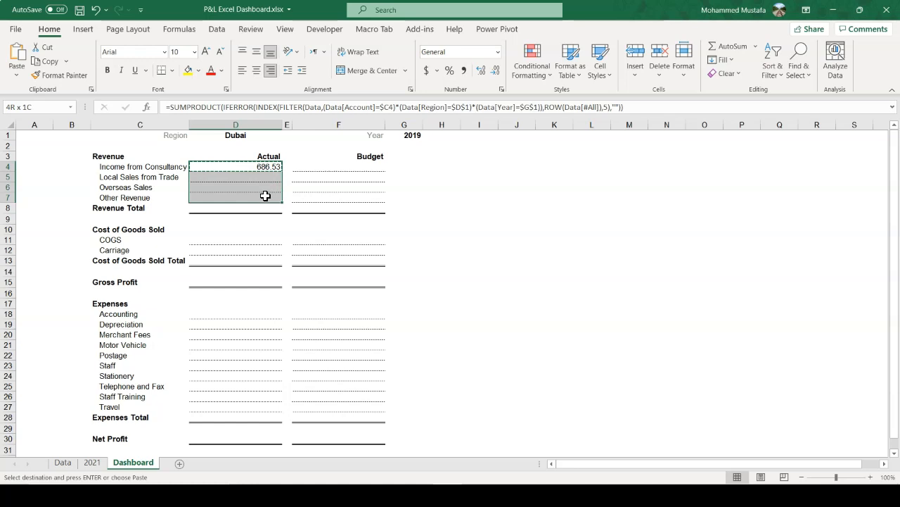
{"action": "left_click_drag", "start_coordinate": [253, 241], "coordinate": [253, 251]}
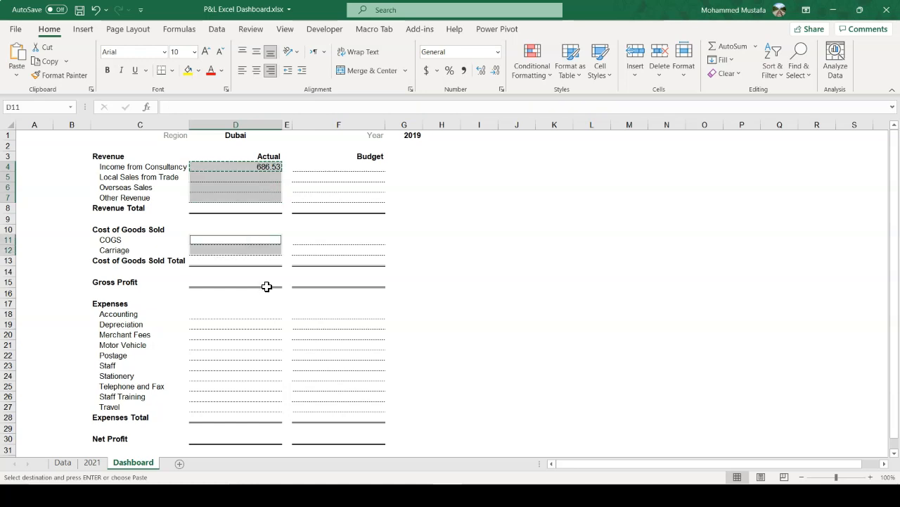
{"action": "mouse_move", "coordinate": [254, 314]}
{"action": "left_mouse_down"}
{"action": "mouse_move", "coordinate": [256, 406]}
{"action": "mouse_move", "coordinate": [263, 405]}
{"action": "left_mouse_up"}
{"action": "key", "text": "Return"}
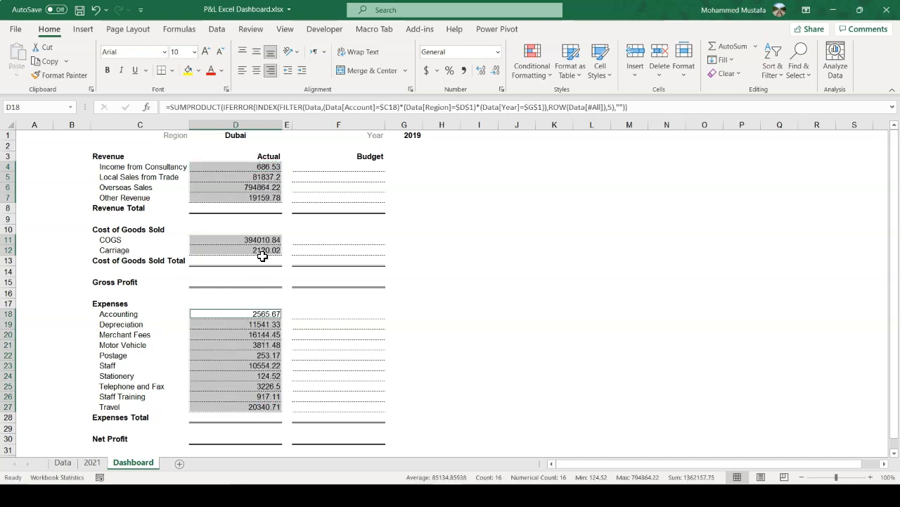
{"action": "left_click", "coordinate": [264, 187]}
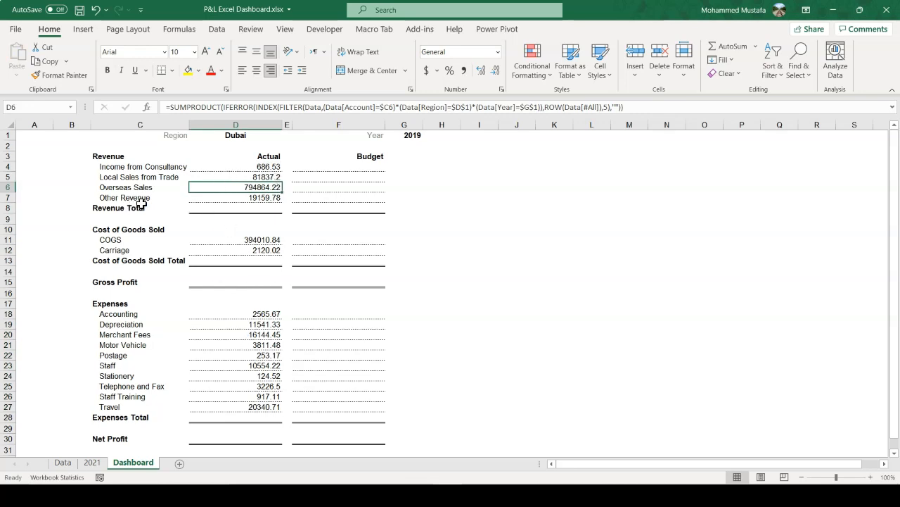
Enter =SUM(D4:D7) as the Actual Revenue Total in D8 and make it bold.
{"action": "left_click", "coordinate": [264, 209]}
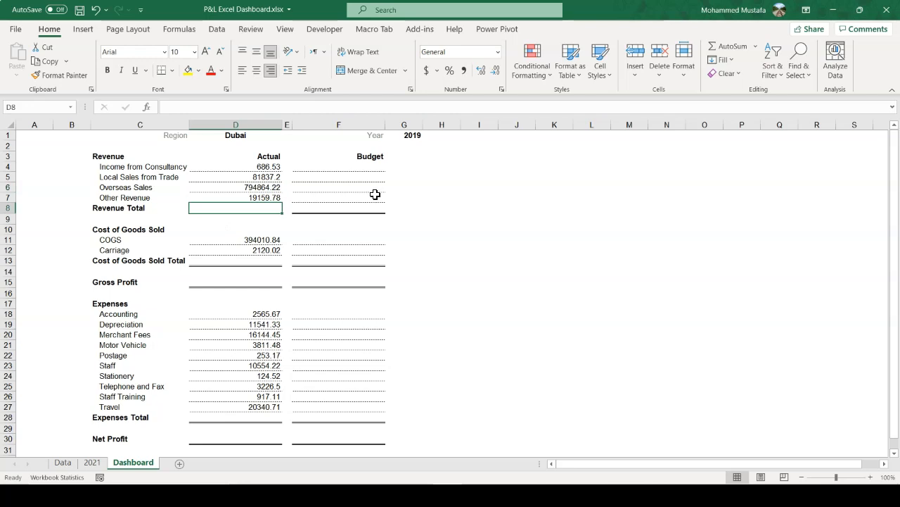
{"action": "key", "text": "alt+equal"}
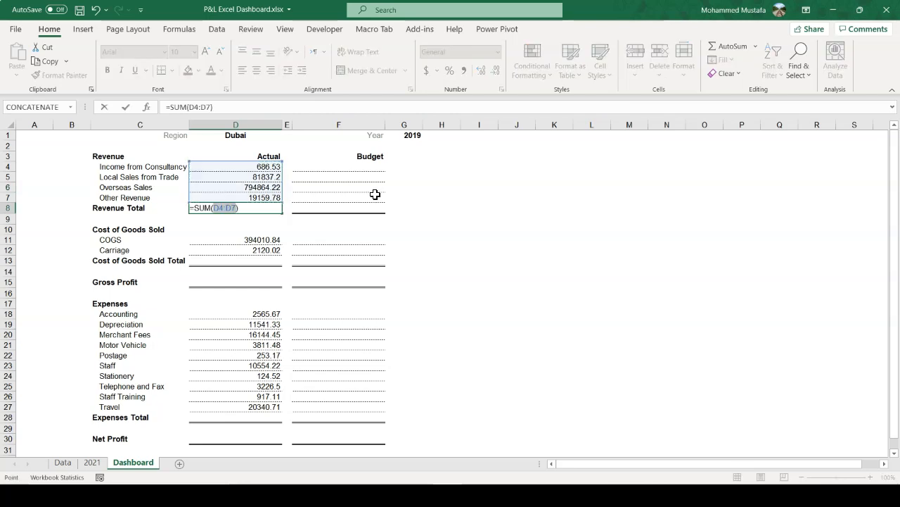
{"action": "key", "text": "Return"}
{"action": "key", "text": "Up"}
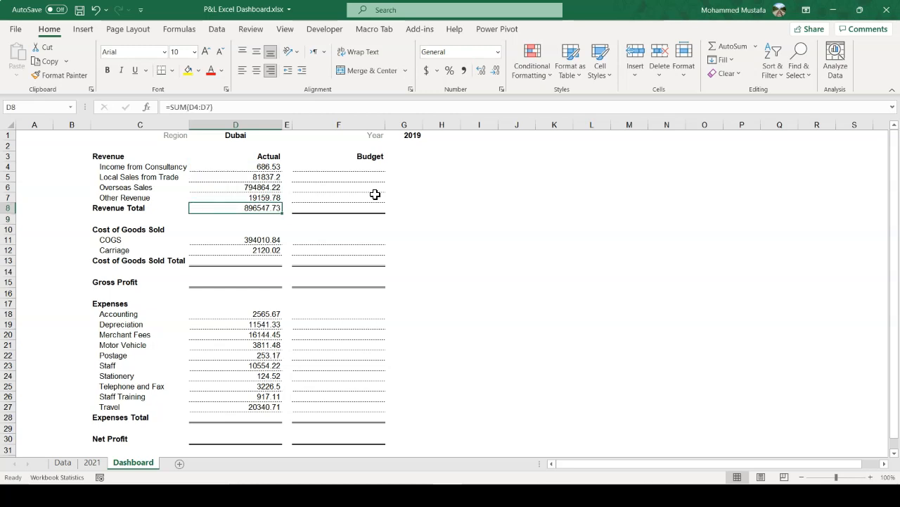
{"action": "key", "text": "ctrl+b"}
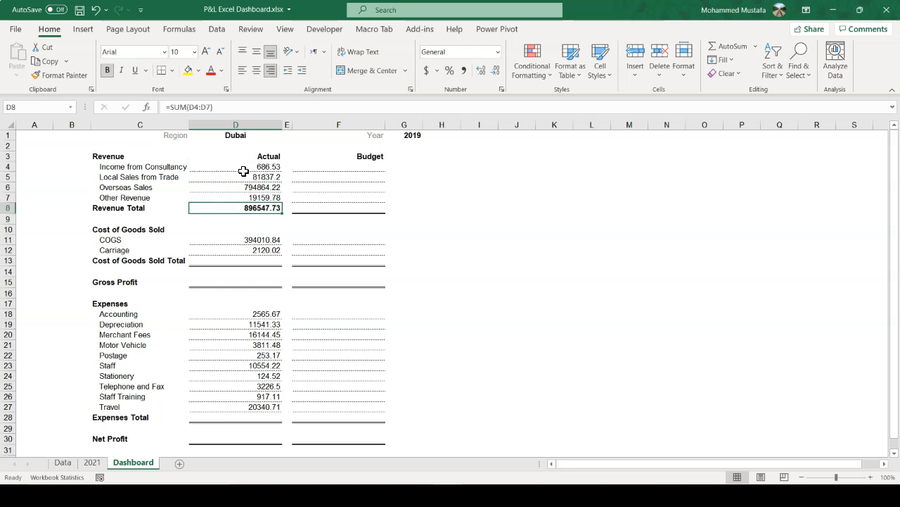
Format the Actual figures in D4:D27 with thousands separators and no decimal places.
{"action": "left_click_drag", "start_coordinate": [264, 168], "coordinate": [249, 409]}
{"action": "left_click", "coordinate": [464, 71]}
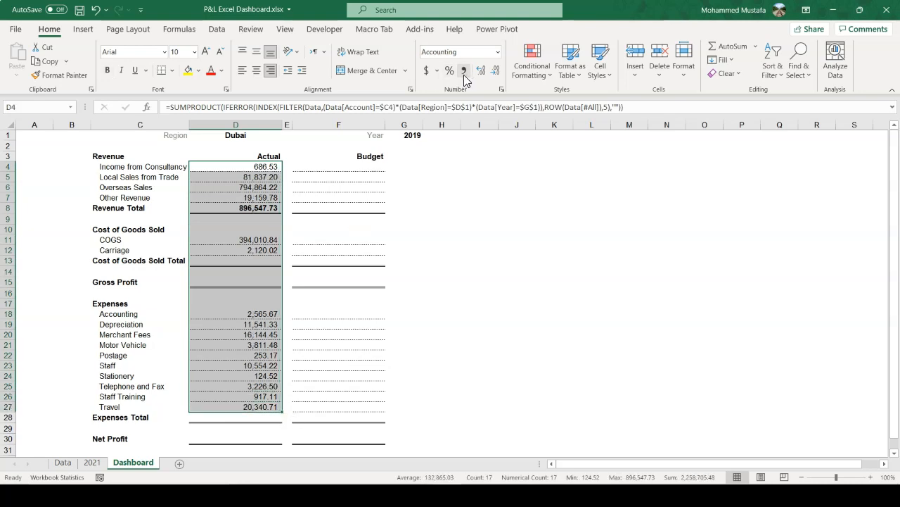
{"action": "left_click", "coordinate": [495, 70]}
{"action": "left_click", "coordinate": [495, 70]}
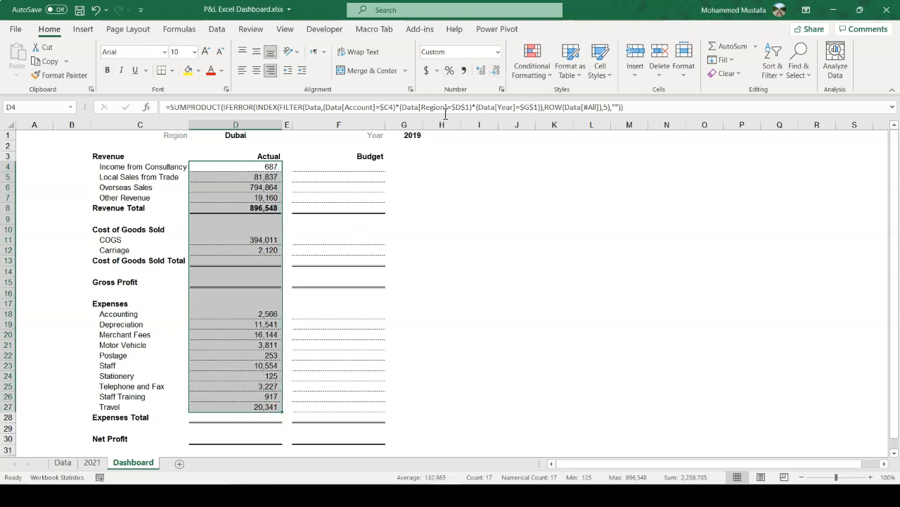
Enter =SUM(D11:D12) as the Actual Cost of Goods Sold Total in D13 and make it bold.
{"action": "left_click", "coordinate": [257, 260]}
{"action": "key", "text": "alt+equal"}
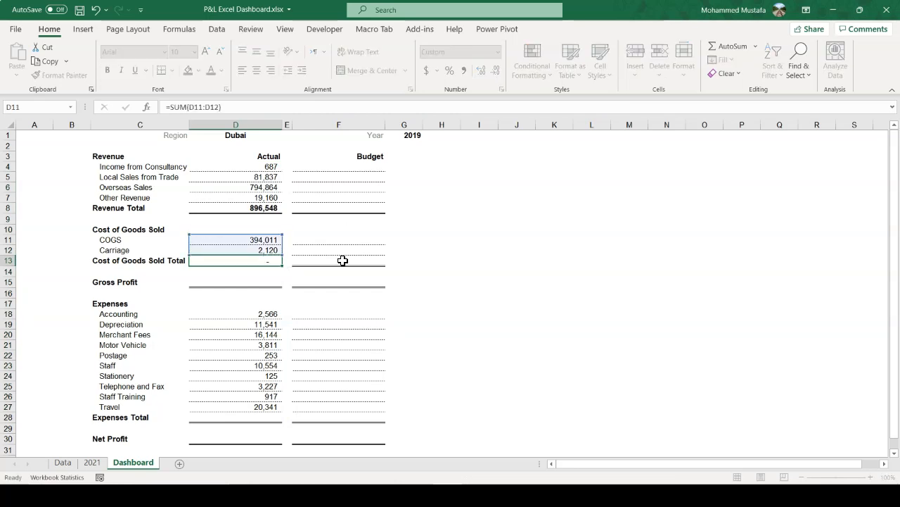
{"action": "key", "text": "Return"}
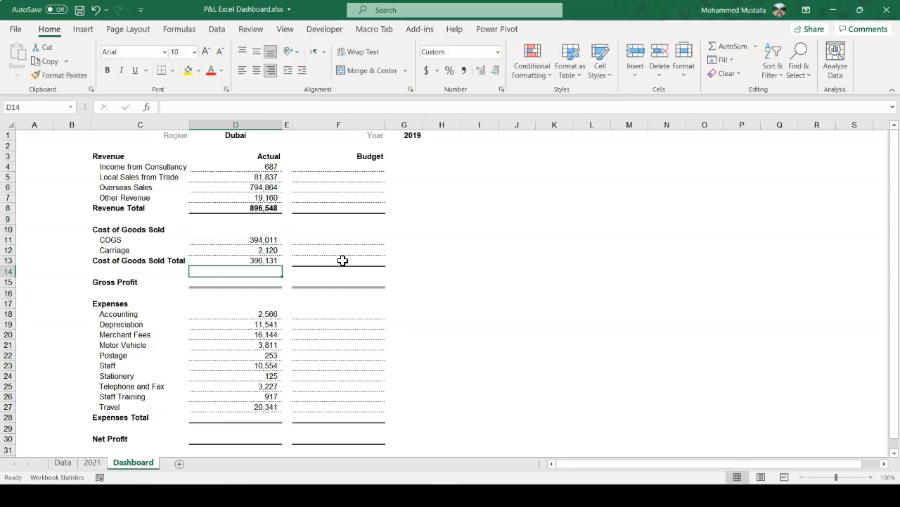
{"action": "key", "text": "Up"}
{"action": "key", "text": "ctrl+b"}
Sum the Actual expense accounts in the Expenses Total cell D28 and make the total bold.
{"action": "key", "text": "Down"}
{"action": "key", "text": "Down"}
{"action": "key", "text": "ctrl+Down"}
{"action": "key", "text": "ctrl+Down"}
{"action": "key", "text": "Down"}
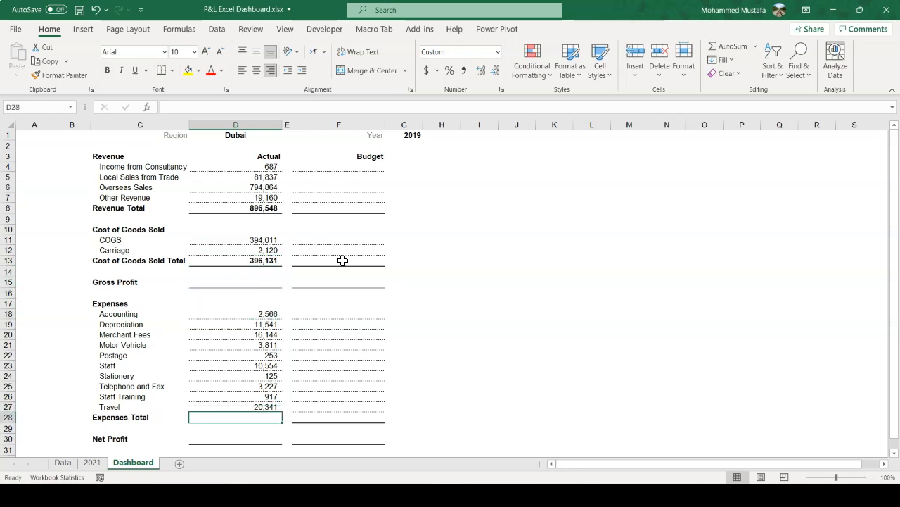
{"action": "key", "text": "alt+equal"}
{"action": "key", "text": "Return"}
{"action": "key", "text": "Up"}
{"action": "key", "text": "ctrl+b"}
Calculate the Actual Gross Profit in D15 with =D8-D13 and make it bold.
{"action": "key", "text": "Down"}
{"action": "key", "text": "Down"}
{"action": "key", "text": "Up"}
{"action": "key", "text": "Up"}
{"action": "key", "text": "Up"}
{"action": "key", "text": "Up"}
{"action": "key", "text": "Up"}
{"action": "key", "text": "Up"}
{"action": "key", "text": "Up"}
{"action": "key", "text": "Up"}
{"action": "key", "text": "Up"}
{"action": "key", "text": "Up"}
{"action": "key", "text": "Up"}
{"action": "key", "text": "Up"}
{"action": "key", "text": "Up"}
{"action": "key", "text": "Up"}
{"action": "key", "text": "Up"}
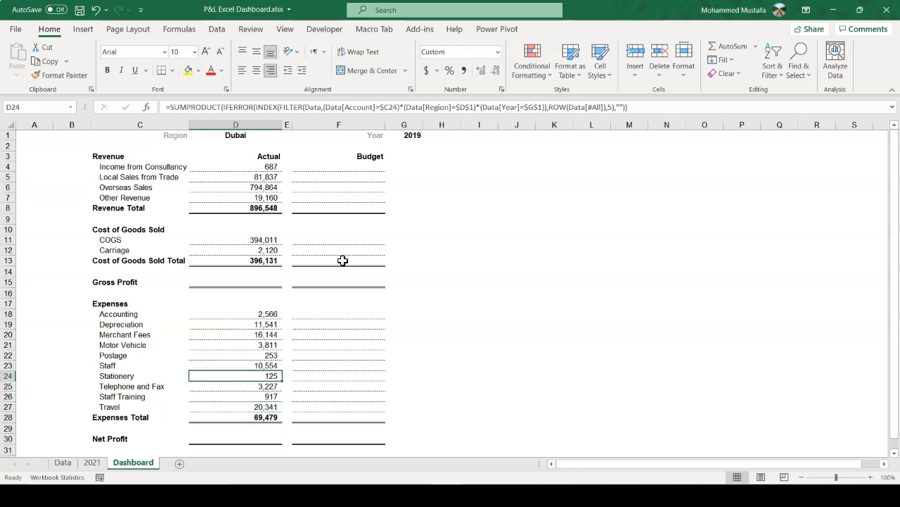
{"action": "key", "text": "Up"}
{"action": "key", "text": "Down"}
{"action": "type", "text": "="}
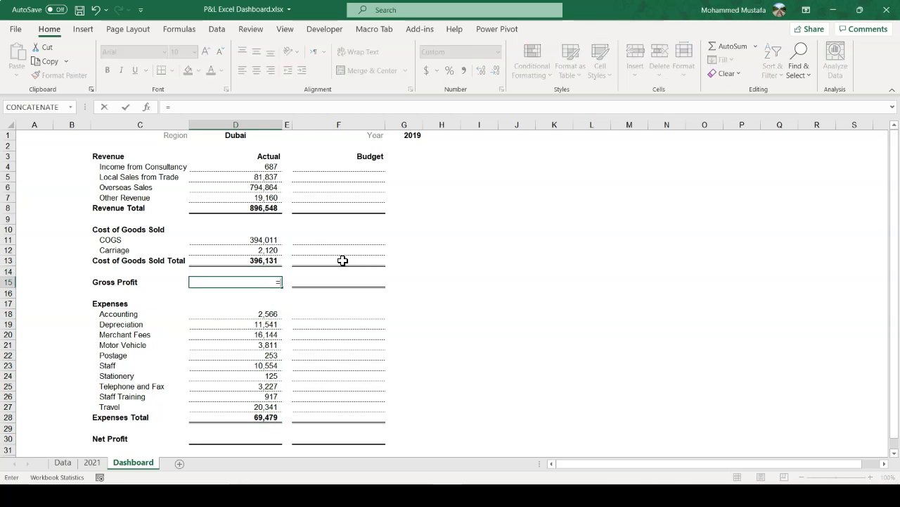
{"action": "key", "text": "Up"}
{"action": "key", "text": "Up"}
{"action": "key", "text": "Up"}
{"action": "key", "text": "Up"}
{"action": "key", "text": "Up"}
{"action": "key", "text": "Up"}
{"action": "key", "text": "Up"}
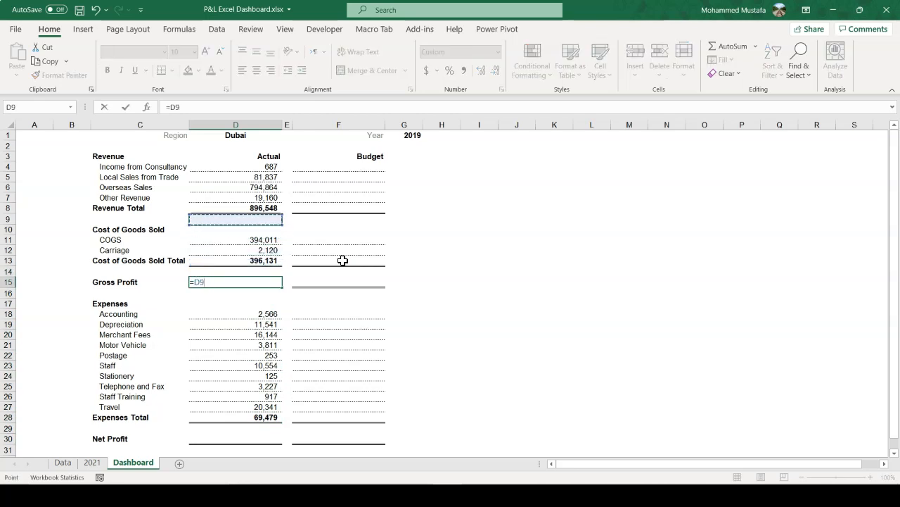
{"action": "type", "text": "-"}
{"action": "key", "text": "Up"}
{"action": "key", "text": "Up"}
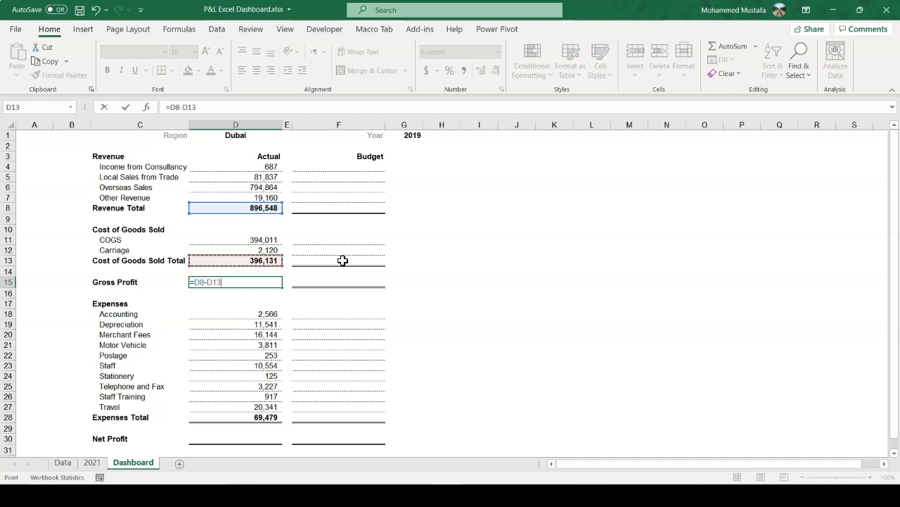
{"action": "key", "text": "Return"}
{"action": "key", "text": "Up"}
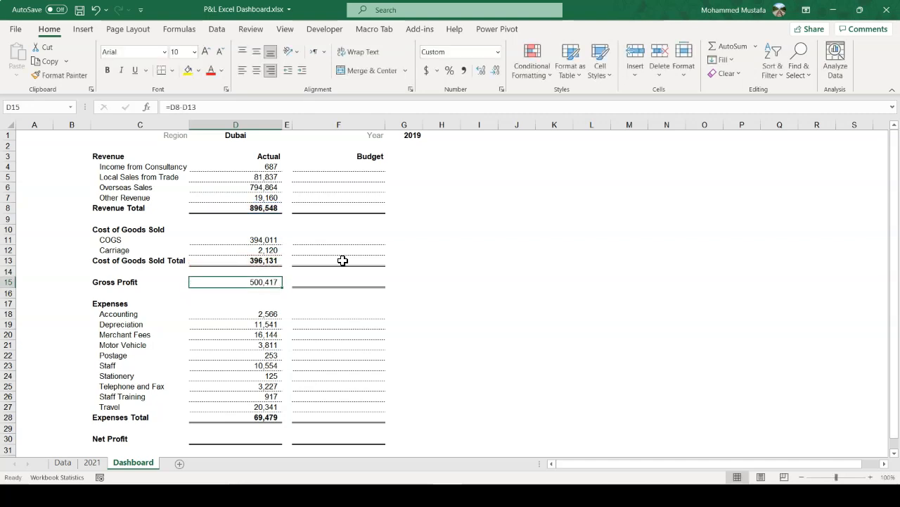
{"action": "key", "text": "ctrl+b"}
Calculate the Actual Net Profit in D30 with =D15-D28 and make it bold.
{"action": "key", "text": "Down"}
{"action": "key", "text": "Down"}
{"action": "key", "text": "Down"}
{"action": "key", "text": "ctrl+Down"}
{"action": "key", "text": "Down"}
{"action": "key", "text": "Down"}
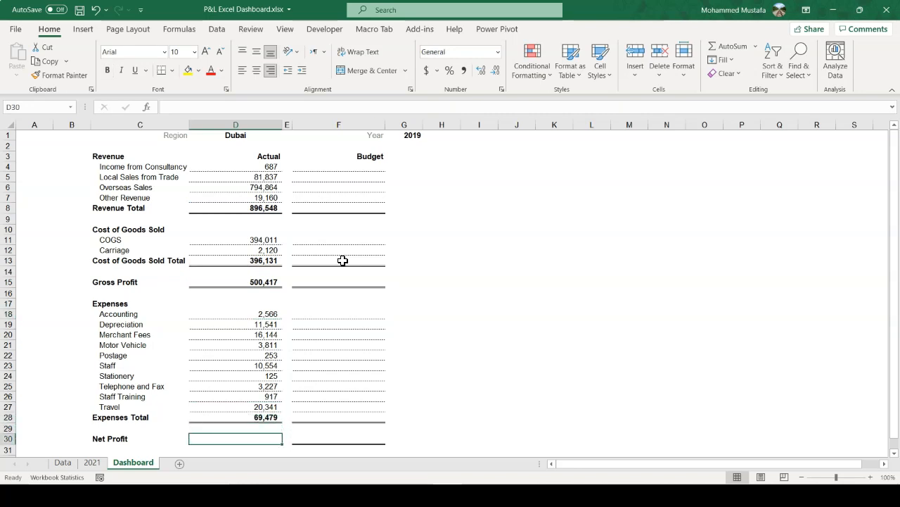
{"action": "type", "text": "="}
{"action": "key", "text": "Up"}
{"action": "key", "text": "Up"}
{"action": "key", "text": "Up"}
{"action": "key", "text": "Up"}
{"action": "key", "text": "Up"}
{"action": "key", "text": "ctrl+Up"}
{"action": "key", "text": "Up"}
{"action": "key", "text": "Up"}
{"action": "key", "text": "Up"}
{"action": "type", "text": "-"}
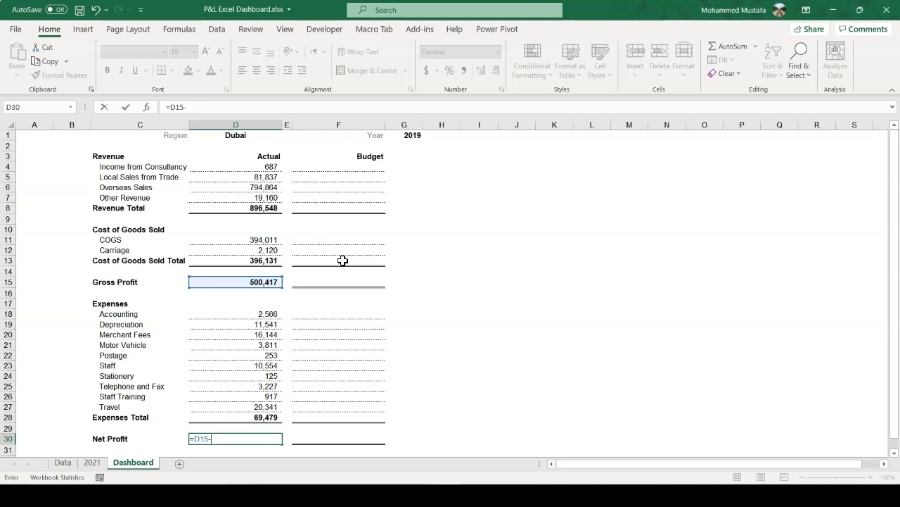
{"action": "key", "text": "Up"}
{"action": "key", "text": "Up"}
{"action": "key", "text": "Return"}
{"action": "key", "text": "Up"}
{"action": "key", "text": "ctrl+b"}
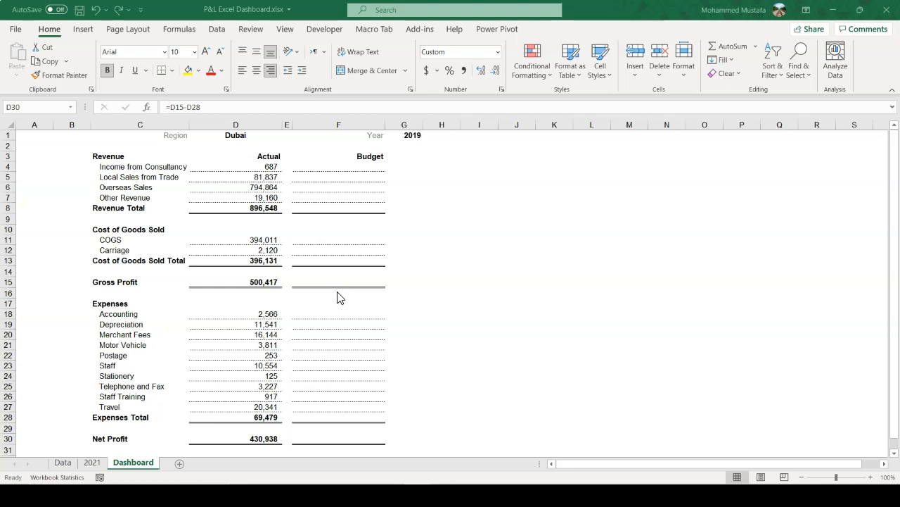
Copy the Actual revenue formulas in D4:D7 to the Budget column starting at F4.
{"action": "left_click_drag", "start_coordinate": [257, 168], "coordinate": [258, 198]}
{"action": "key", "text": "ctrl+c"}
{"action": "left_click", "coordinate": [358, 168]}
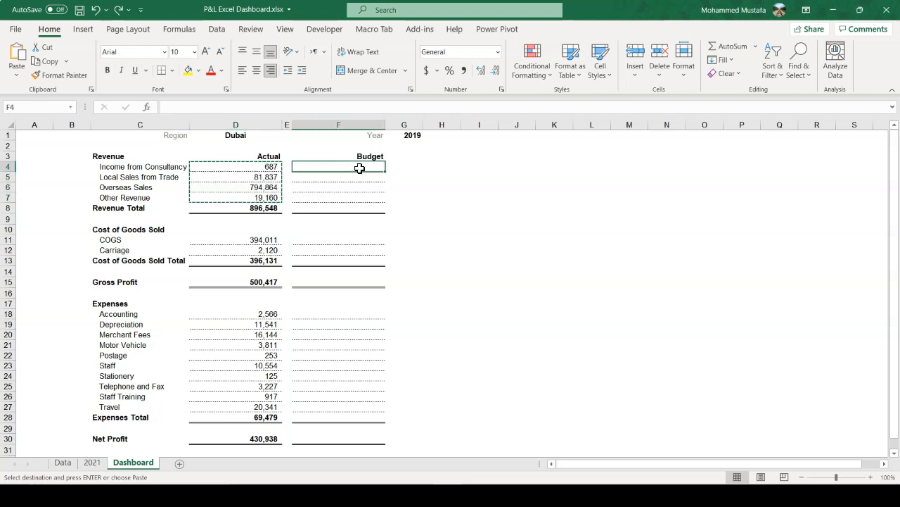
{"action": "key", "text": "ctrl+v"}
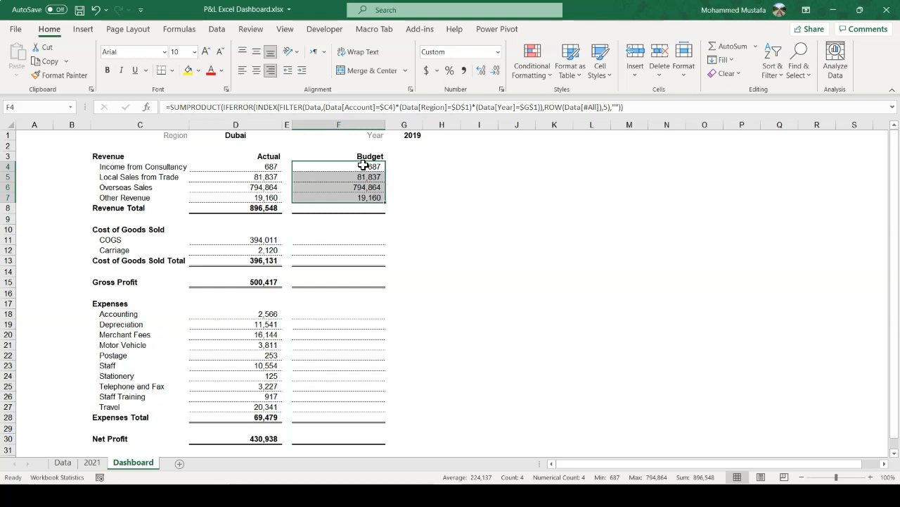
Set the INDEX column number in the Budget formula in F4 to 6.
{"action": "left_click", "coordinate": [365, 166]}
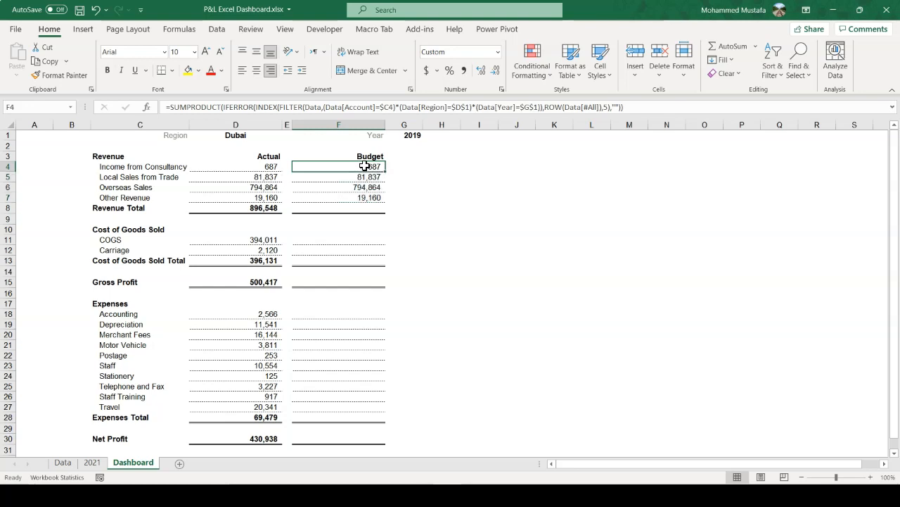
{"action": "double_click", "coordinate": [606, 106]}
{"action": "type", "text": "5"}
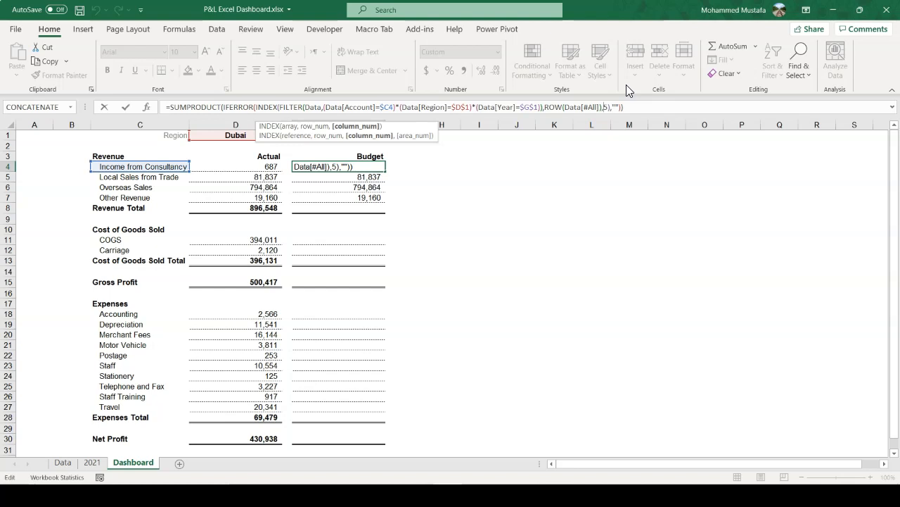
{"action": "key", "text": "Left"}
{"action": "type", "text": "6"}
{"action": "key", "text": "BackSpace"}
{"action": "key", "text": "Return"}
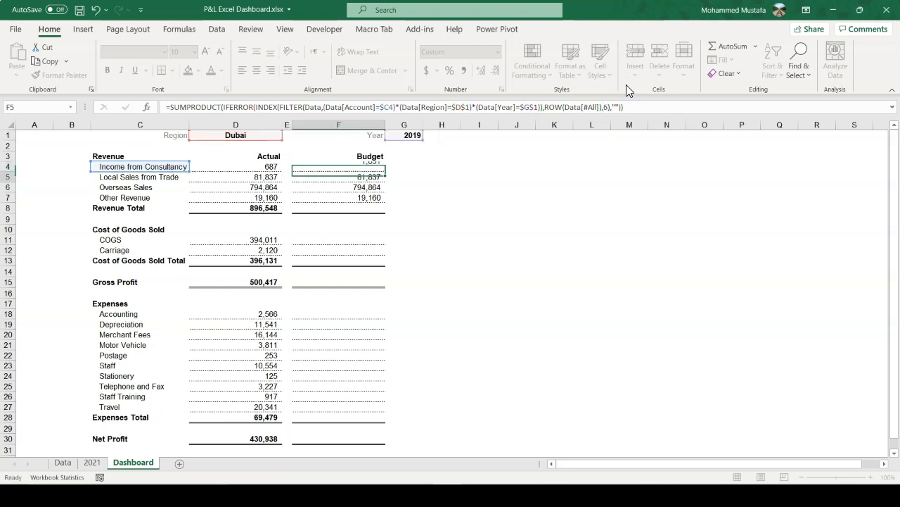
Copy the edited Budget formula from F4 down through F7.
{"action": "key", "text": "Up"}
{"action": "key", "text": "ctrl+c"}
{"action": "key", "text": "shift+Down"}
{"action": "key", "text": "shift+Down"}
{"action": "key", "text": "shift+Down"}
{"action": "key", "text": "ctrl+v"}
{"action": "key", "text": "Escape"}
Copy the Revenue Total formula from D8 to the Budget cell F8.
{"action": "key", "text": "Down"}
{"action": "key", "text": "Down"}
{"action": "key", "text": "Down"}
{"action": "key", "text": "Down"}
{"action": "key", "text": "Left"}
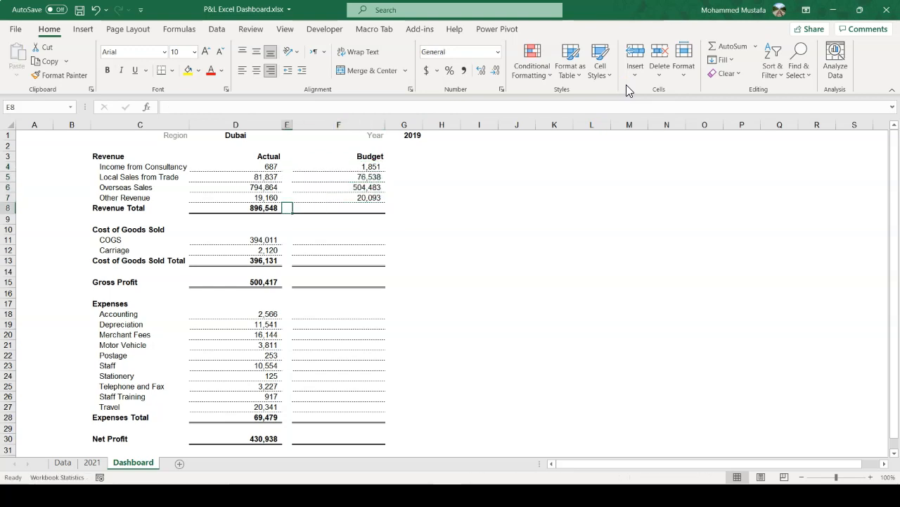
{"action": "key", "text": "Left"}
{"action": "key", "text": "ctrl+c"}
{"action": "key", "text": "Right"}
{"action": "key", "text": "Right"}
{"action": "key", "text": "ctrl+v"}
{"action": "key", "text": "Escape"}
Copy the Actual formulas for COGS and Carriage in D11:D12 to the Budget column starting at F11.
{"action": "key", "text": "Down"}
{"action": "key", "text": "Down"}
{"action": "key", "text": "Left"}
{"action": "key", "text": "Left"}
{"action": "key", "text": "Down"}
{"action": "key", "text": "shift+Down"}
{"action": "key", "text": "shift+Down"}
{"action": "key", "text": "shift+Up"}
{"action": "key", "text": "ctrl+c"}
{"action": "key", "text": "Right"}
{"action": "key", "text": "Right"}
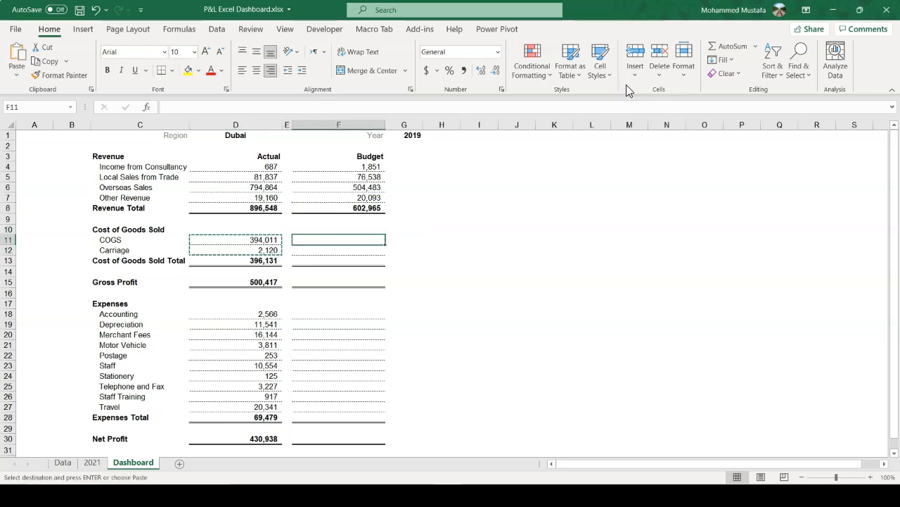
{"action": "key", "text": "ctrl+v"}
{"action": "key", "text": "Escape"}
Set the INDEX column number to 6 in the Budget formulas for COGS and Carriage in F11:F12.
{"action": "key", "text": "F2"}
{"action": "key", "text": "Escape"}
{"action": "key", "text": "Up"}
{"action": "key", "text": "Down"}
{"action": "key", "text": "F2"}
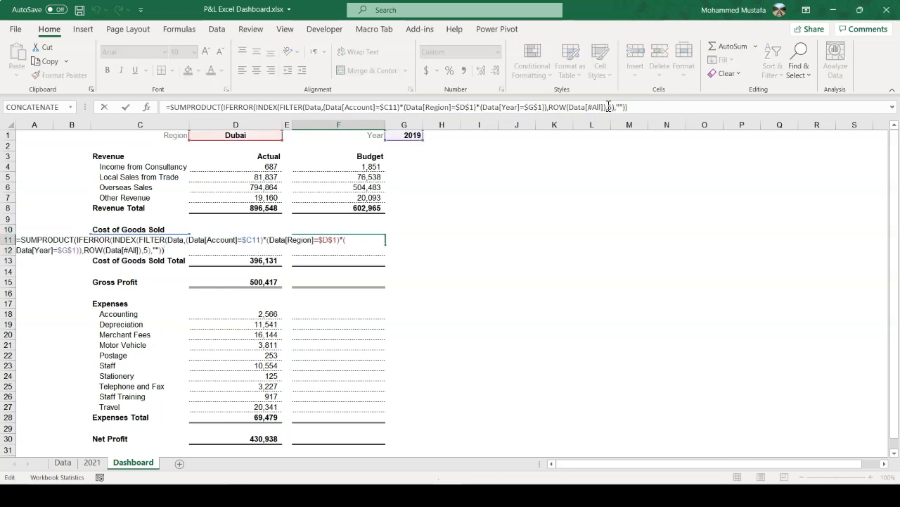
{"action": "left_click", "coordinate": [609, 107]}
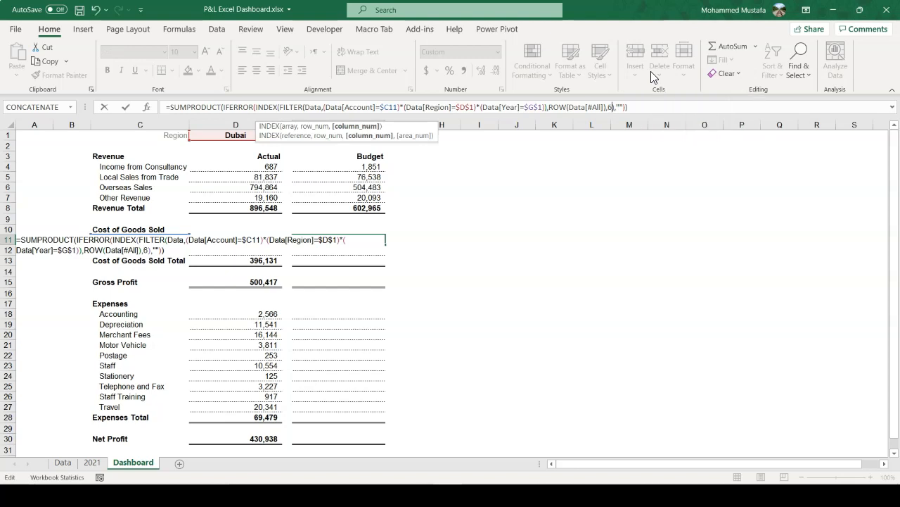
{"action": "key", "text": "Return"}
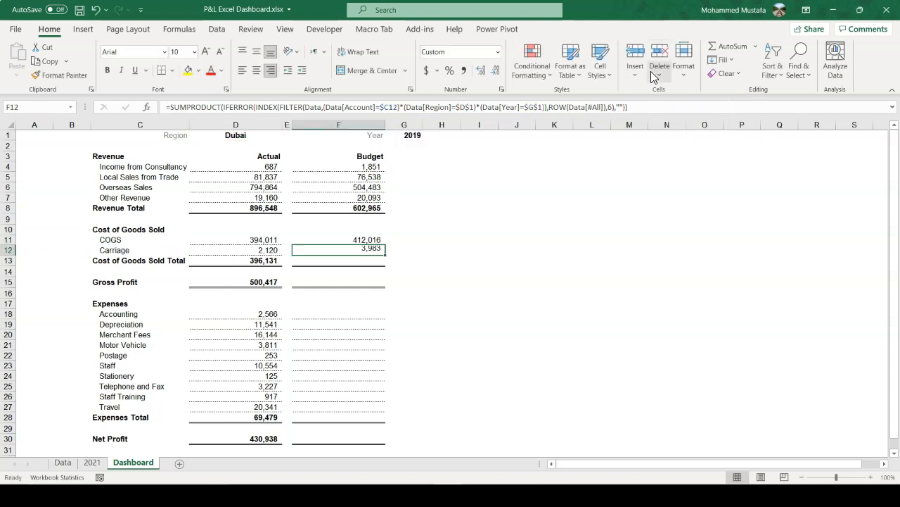
Copy the Cost of Goods Sold Total formula from D13 to the Budget cell F13.
{"action": "key", "text": "Return"}
{"action": "key", "text": "Left"}
{"action": "key", "text": "Left"}
{"action": "key", "text": "ctrl+c"}
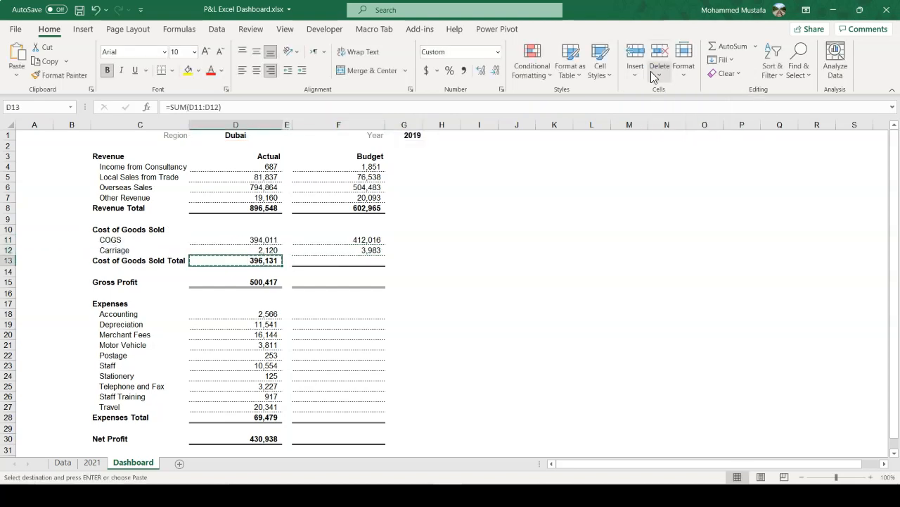
{"action": "key", "text": "Right"}
{"action": "key", "text": "Right"}
{"action": "key", "text": "ctrl+v"}
{"action": "key", "text": "Return"}
Copy the Gross Profit formula from D15 to the Budget cell F15.
{"action": "key", "text": "Return"}
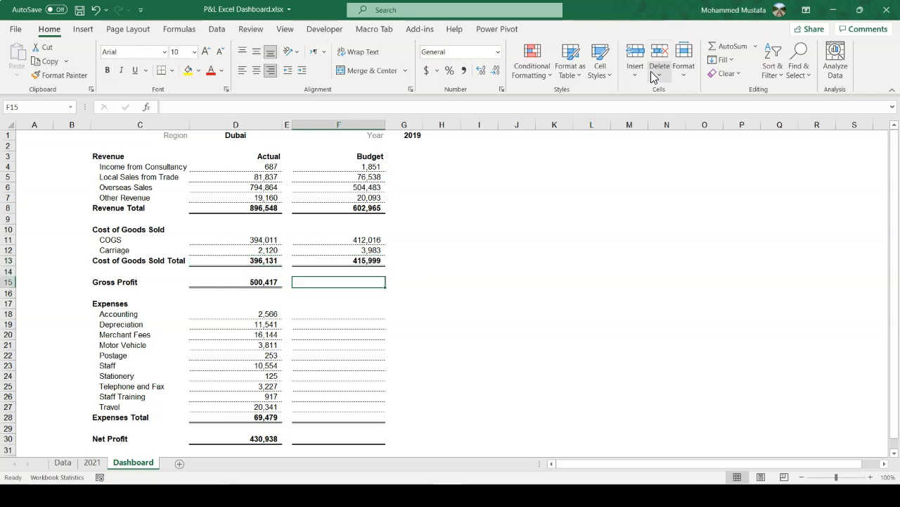
{"action": "key", "text": "Left"}
{"action": "key", "text": "Left"}
{"action": "key", "text": "ctrl+c"}
{"action": "key", "text": "Right"}
{"action": "key", "text": "Right"}
{"action": "key", "text": "ctrl+v"}
{"action": "key", "text": "Return"}
Copy the Actual expense formulas in D18:D27 to the Budget column starting at F18.
{"action": "key", "text": "Down"}
{"action": "key", "text": "Down"}
{"action": "key", "text": "Down"}
{"action": "key", "text": "Left"}
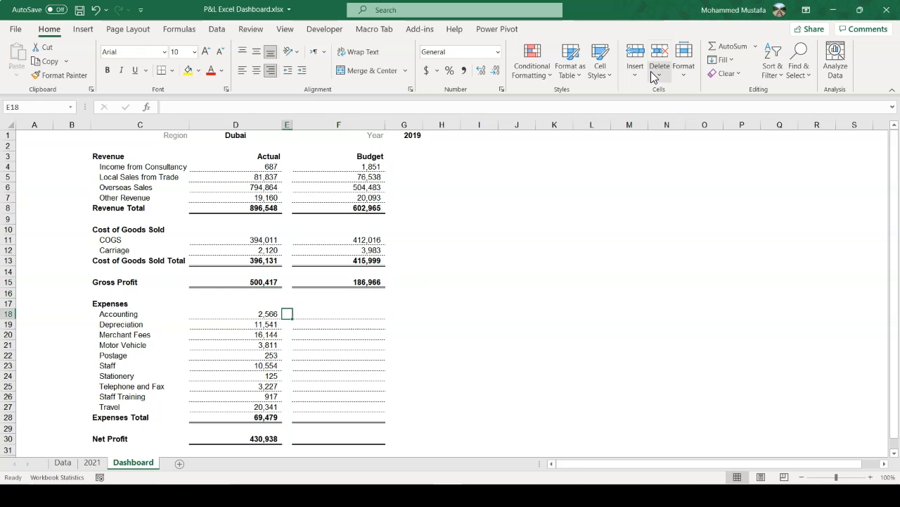
{"action": "key", "text": "Left"}
{"action": "key", "text": "ctrl+shift+Down"}
{"action": "key", "text": "shift+Up"}
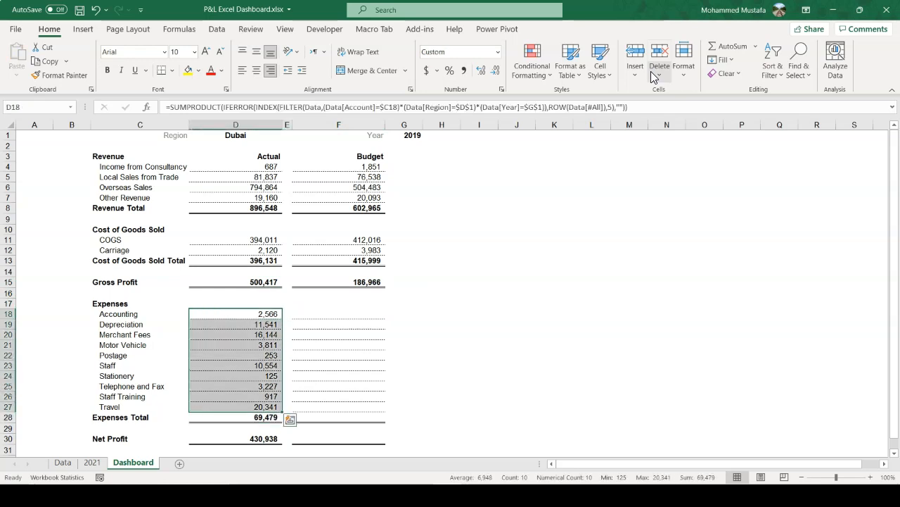
{"action": "key", "text": "ctrl+c"}
{"action": "key", "text": "Right"}
{"action": "key", "text": "Right"}
{"action": "key", "text": "ctrl+v"}
{"action": "key", "text": "Return"}
Set the INDEX column number in the Accounting Budget formula in F18 to 6 and copy it down through F27.
{"action": "key", "text": "F2"}
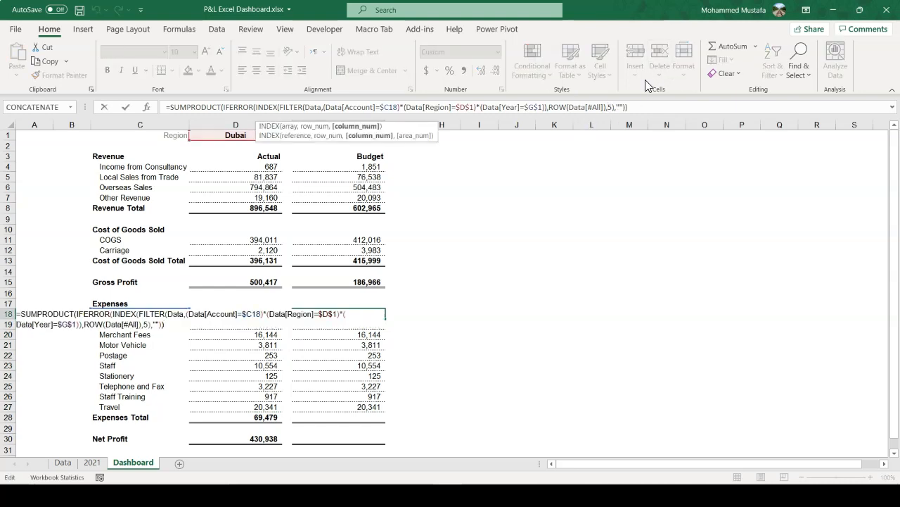
{"action": "key", "text": "Return"}
{"action": "key", "text": "Up"}
{"action": "key", "text": "ctrl+c"}
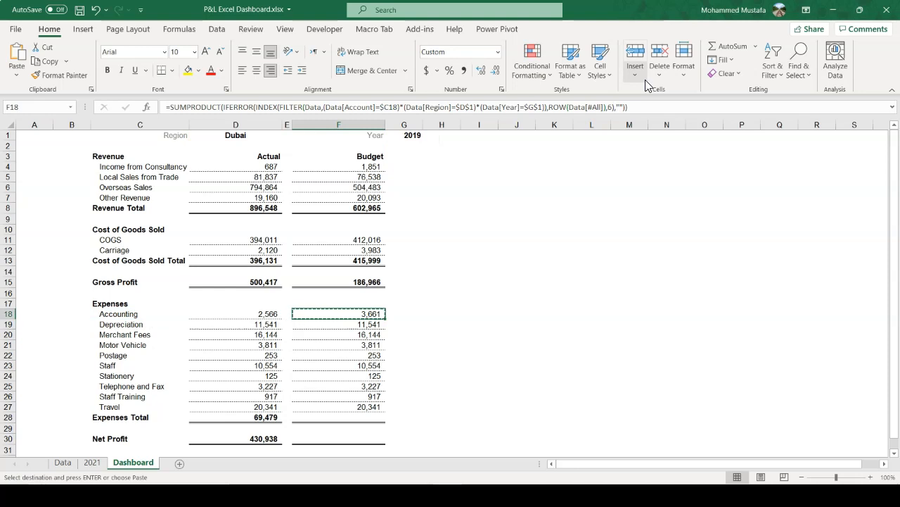
{"action": "key", "text": "ctrl+shift+Down"}
{"action": "key", "text": "ctrl+v"}
{"action": "key", "text": "Escape"}
Copy the Expenses Total formula from D28 to the Budget cell F28.
{"action": "key", "text": "Down"}
{"action": "key", "text": "Down"}
{"action": "key", "text": "Down"}
{"action": "key", "text": "Down"}
{"action": "key", "text": "Down"}
{"action": "key", "text": "Down"}
{"action": "key", "text": "Down"}
{"action": "key", "text": "Down"}
{"action": "key", "text": "Down"}
{"action": "key", "text": "Down"}
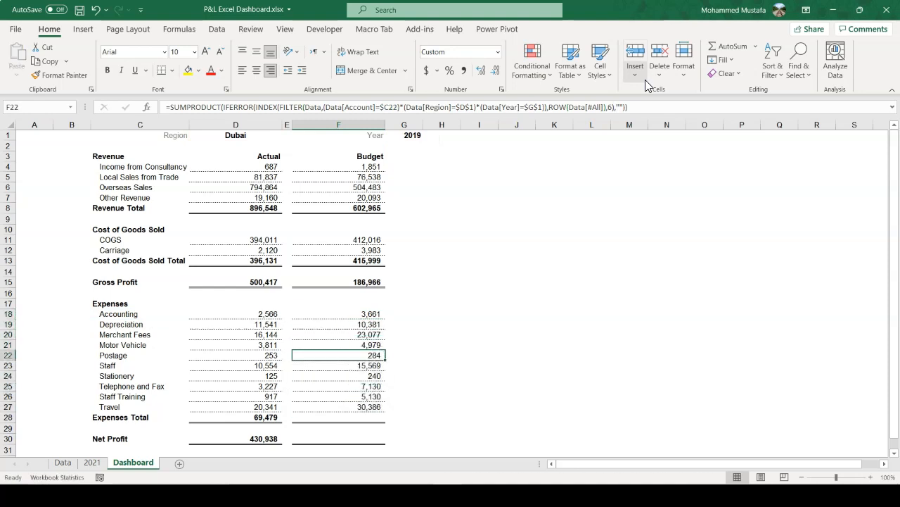
{"action": "key", "text": "Left"}
{"action": "key", "text": "Left"}
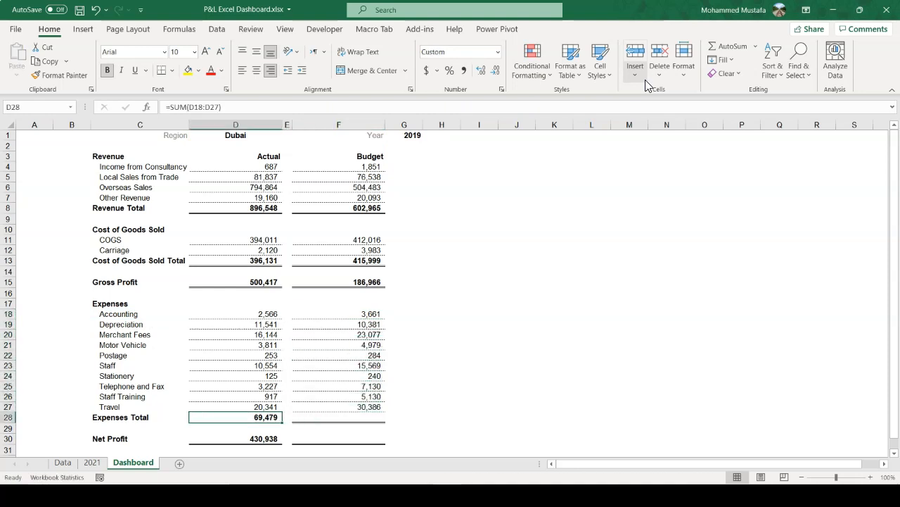
{"action": "key", "text": "ctrl+c"}
{"action": "key", "text": "Right"}
{"action": "key", "text": "Right"}
{"action": "key", "text": "ctrl+v"}
{"action": "key", "text": "Escape"}
Copy the Net Profit formula from D30 to the Budget cell F30.
{"action": "key", "text": "Down"}
{"action": "key", "text": "Down"}
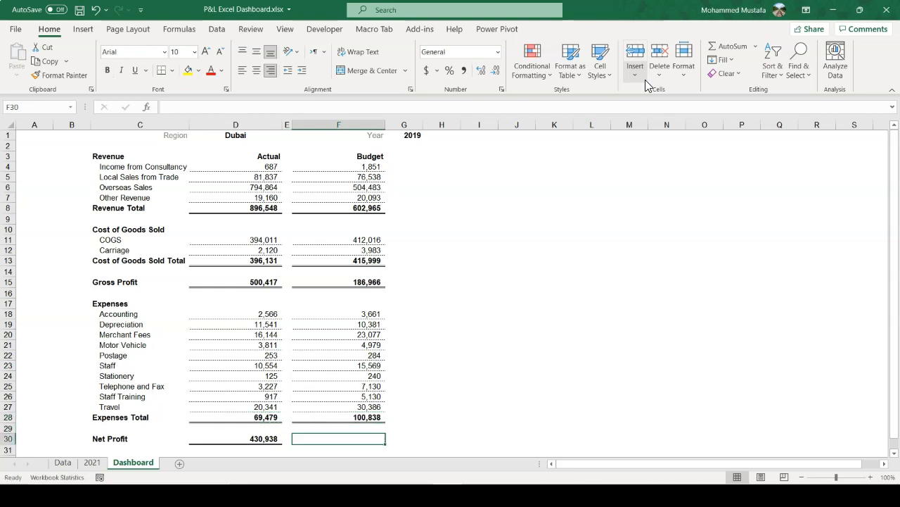
{"action": "key", "text": "Left"}
{"action": "key", "text": "Left"}
{"action": "key", "text": "ctrl+c"}
{"action": "key", "text": "Right"}
{"action": "key", "text": "Right"}
{"action": "key", "text": "ctrl+v"}
{"action": "key", "text": "Escape"}
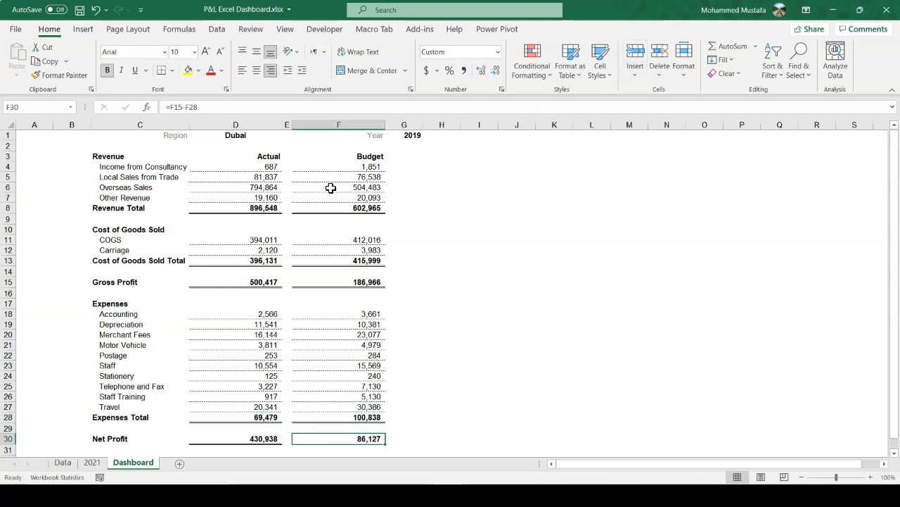
Check the Budget formulas in column F across the revenue, cost of goods sold and expense rows.
{"action": "left_click", "coordinate": [375, 167]}
{"action": "left_click", "coordinate": [371, 187]}
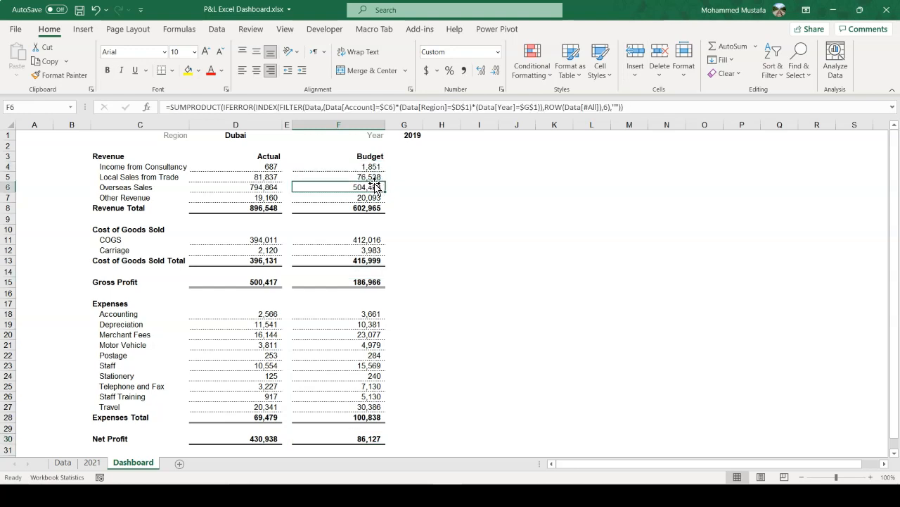
{"action": "left_click", "coordinate": [360, 240]}
{"action": "left_click", "coordinate": [360, 250]}
{"action": "left_click", "coordinate": [359, 271]}
{"action": "left_click", "coordinate": [357, 314]}
{"action": "left_click", "coordinate": [348, 354]}
{"action": "left_click", "coordinate": [346, 386]}
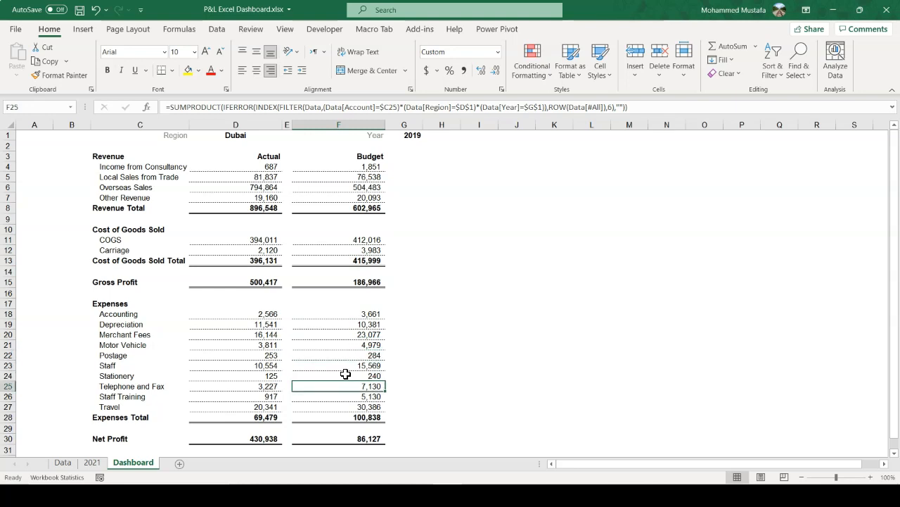
{"action": "left_click_drag", "start_coordinate": [361, 178], "coordinate": [364, 171]}
{"action": "left_click", "coordinate": [368, 166]}
{"action": "left_click", "coordinate": [373, 154]}
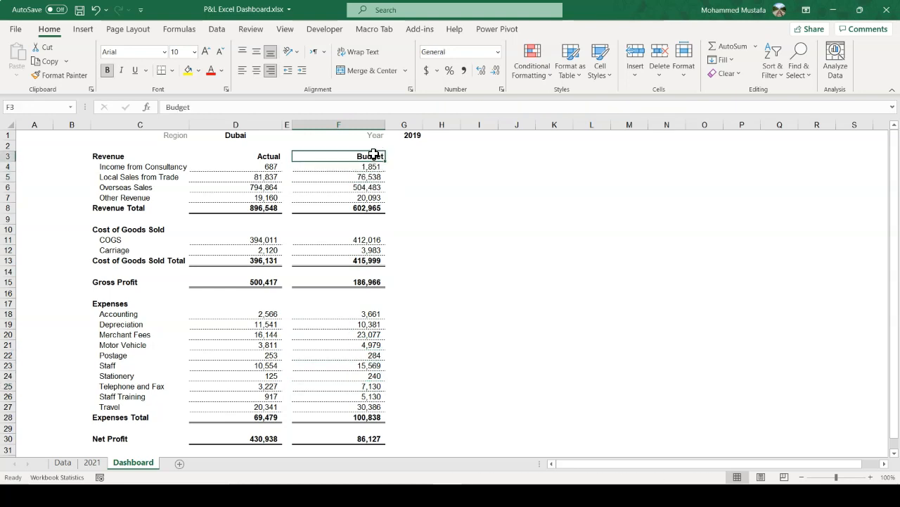
Enter the heading Variance in cell H3.
{"action": "left_click", "coordinate": [427, 156]}
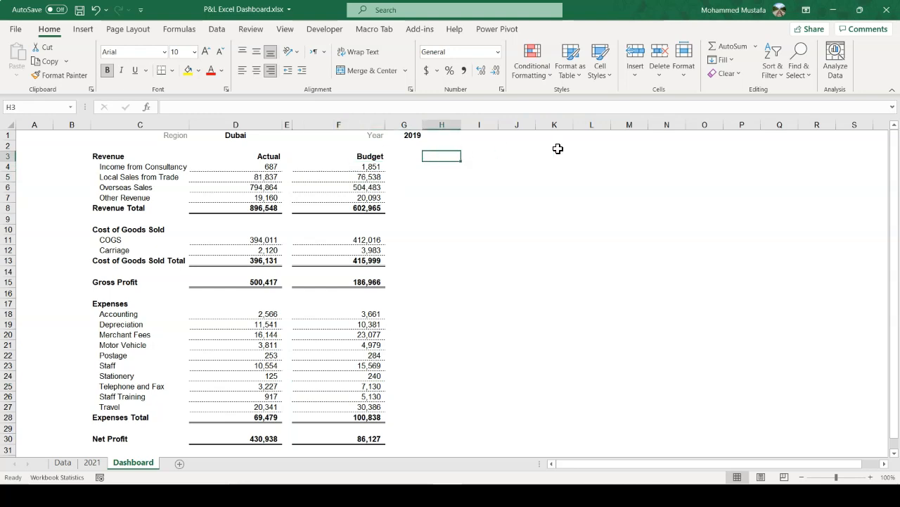
{"action": "type", "text": "Varian"}
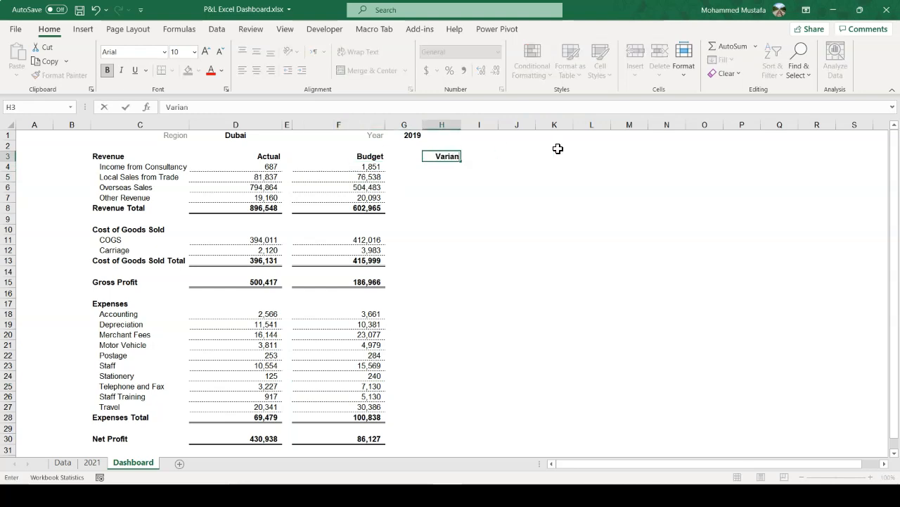
{"action": "type", "text": "ce"}
{"action": "key", "text": "Return"}
Enter the variance formula =D4/F4-1 in H4 for Income from Consultancy.
{"action": "type", "text": "="}
{"action": "key", "text": "Left"}
{"action": "key", "text": "Left"}
{"action": "key", "text": "Left"}
{"action": "key", "text": "Left"}
{"action": "type", "text": "/"}
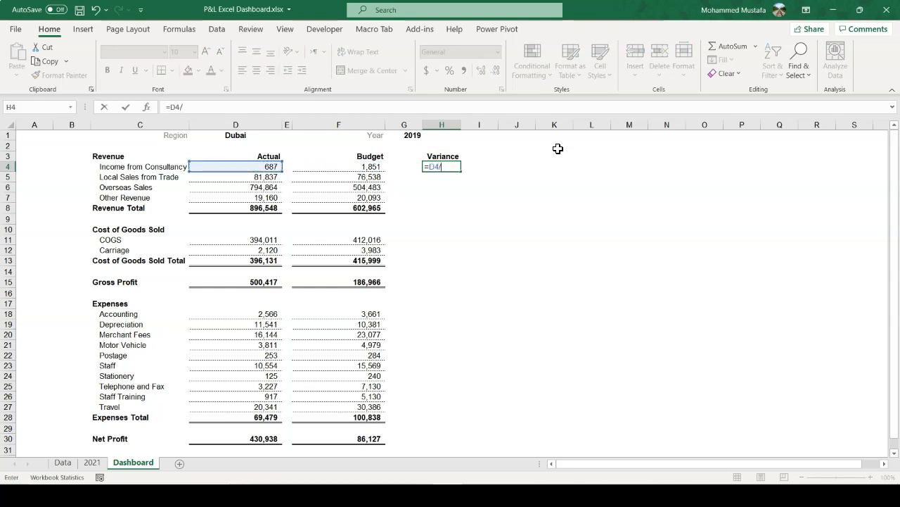
{"action": "key", "text": "Left"}
{"action": "key", "text": "Left"}
{"action": "type", "text": "-1"}
{"action": "key", "text": "Return"}
{"action": "key", "text": "Up"}
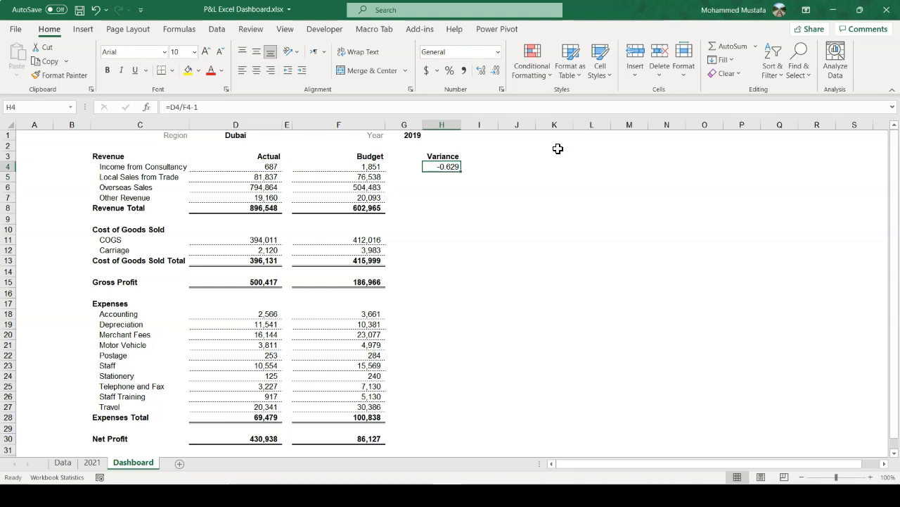
Format the variance in H4 as a percentage and copy it down through H7.
{"action": "key", "text": "ctrl+shift+5"}
{"action": "key", "text": "ctrl+c"}
{"action": "key", "text": "shift+Down"}
{"action": "key", "text": "shift+Down"}
{"action": "key", "text": "shift+Down"}
{"action": "key", "text": "Return"}
Fill the variance formula down into H8 for Revenue Total and make it bold.
{"action": "key", "text": "Down"}
{"action": "key", "text": "Down"}
{"action": "key", "text": "Down"}
{"action": "key", "text": "Down"}
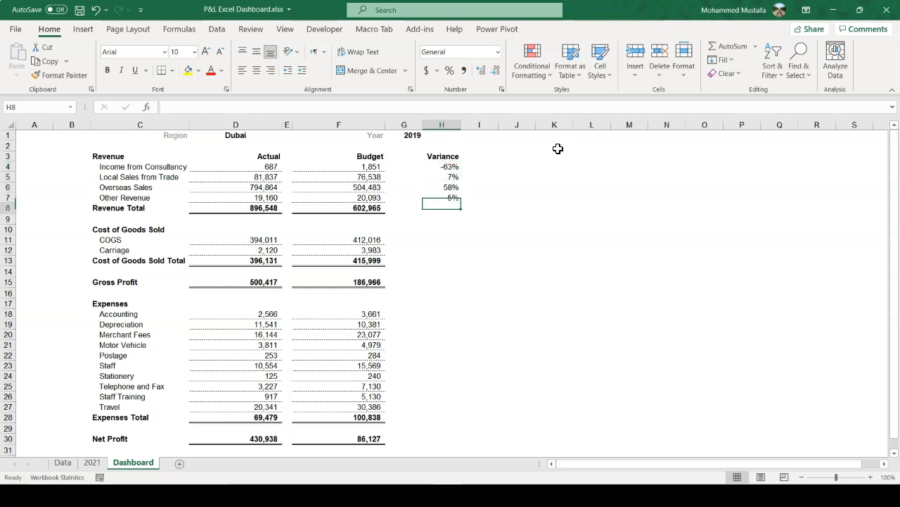
{"action": "key", "text": "ctrl+d"}
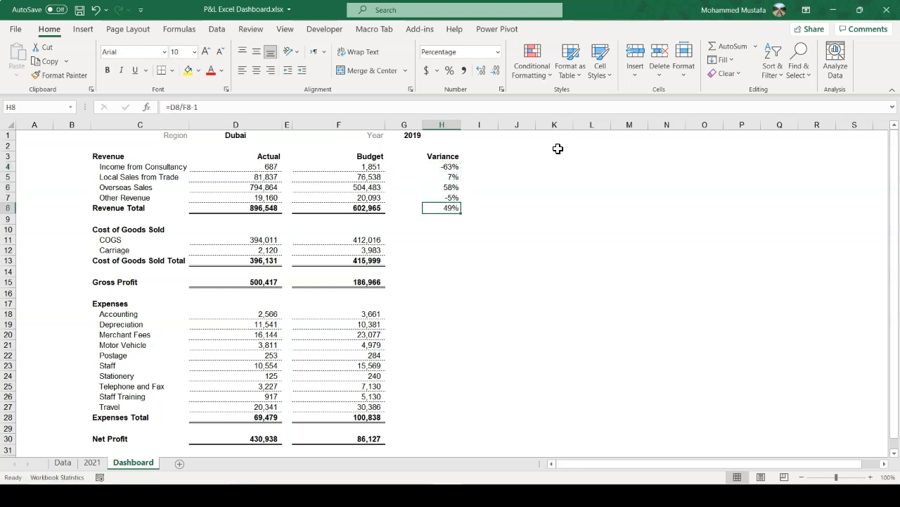
Copy the variance formula to the Cost of Goods Sold rows H11:H13 and make the total in H13 bold.
{"action": "key", "text": "Up"}
{"action": "key", "text": "shift+Up"}
{"action": "key", "text": "ctrl+c"}
{"action": "key", "text": "Down"}
{"action": "key", "text": "Down"}
{"action": "key", "text": "Down"}
{"action": "key", "text": "Down"}
{"action": "key", "text": "shift+Down"}
{"action": "key", "text": "shift+Down"}
{"action": "key", "text": "Return"}
{"action": "key", "text": "Down"}
{"action": "key", "text": "Down"}
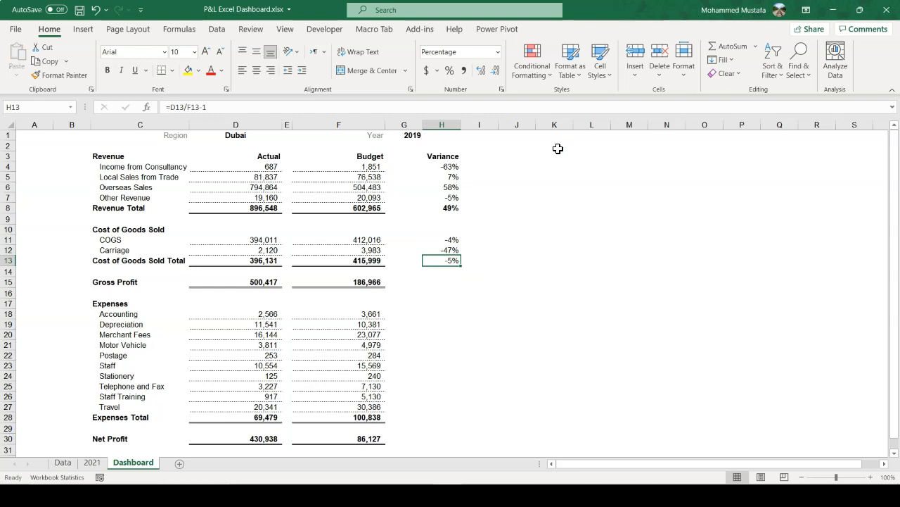
Copy the variance formulas from H11:H12 to the first two Expenses rows, H18:H19.
{"action": "key", "text": "Up"}
{"action": "key", "text": "shift+Up"}
{"action": "key", "text": "ctrl+c"}
{"action": "key", "text": "Down"}
{"action": "key", "text": "Down"}
{"action": "key", "text": "Down"}
{"action": "key", "text": "Down"}
{"action": "key", "text": "Down"}
{"action": "key", "text": "Down"}
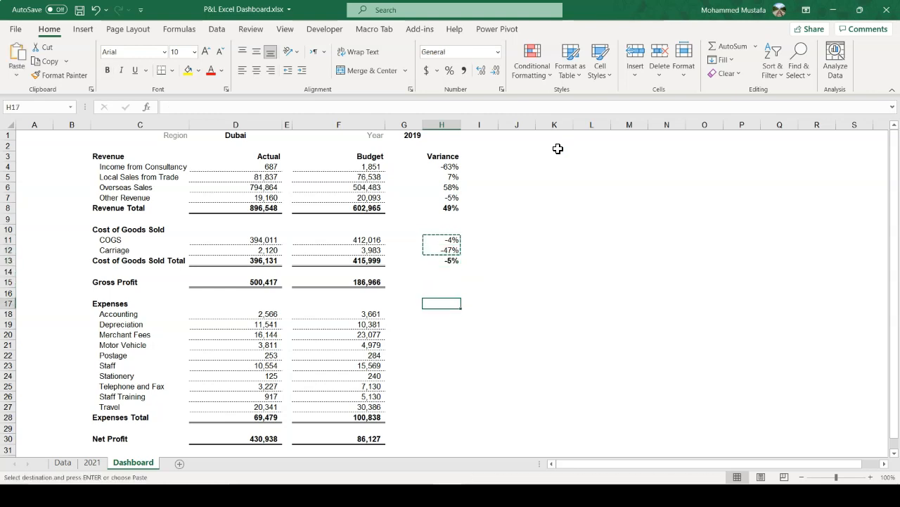
{"action": "key", "text": "shift+Down"}
{"action": "key", "text": "shift+Down"}
{"action": "key", "text": "shift+Down"}
{"action": "key", "text": "shift+Down"}
{"action": "key", "text": "shift+Down"}
{"action": "key", "text": "shift+Down"}
{"action": "key", "text": "shift+Down"}
{"action": "key", "text": "shift+Down"}
{"action": "key", "text": "shift+Down"}
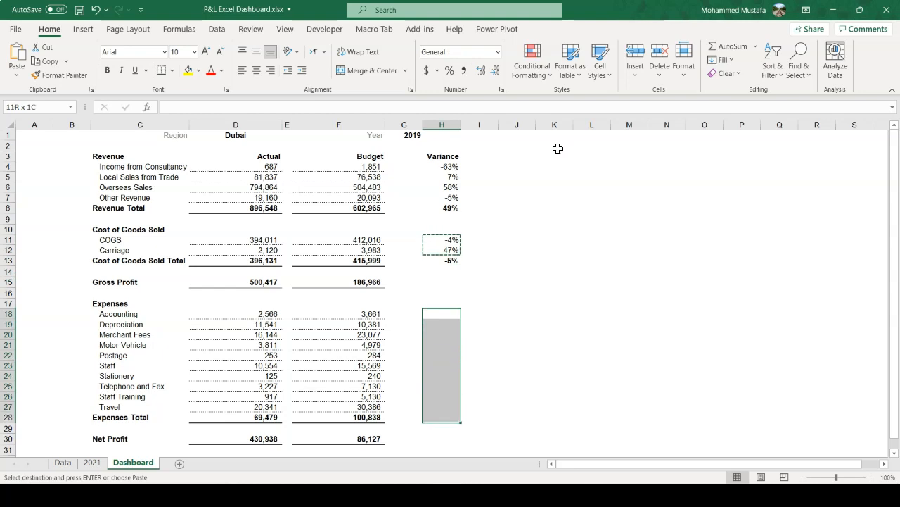
{"action": "key", "text": "shift+Up"}
{"action": "key", "text": "shift+Up"}
{"action": "key", "text": "shift+Up"}
{"action": "key", "text": "shift+Up"}
{"action": "key", "text": "shift+Up"}
{"action": "key", "text": "shift+Up"}
{"action": "key", "text": "shift+Up"}
{"action": "key", "text": "shift+Up"}
{"action": "key", "text": "Return"}
Copy the Depreciation variance formula in H19 down through the Travel row in H27.
{"action": "key", "text": "Down"}
{"action": "key", "text": "ctrl+c"}
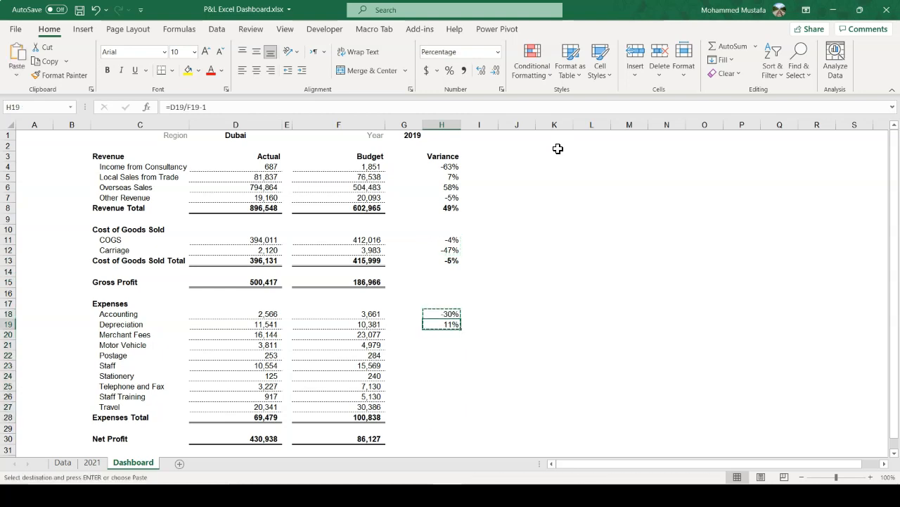
{"action": "key", "text": "shift+Down"}
{"action": "key", "text": "shift+Down"}
{"action": "key", "text": "shift+Down"}
{"action": "key", "text": "shift+Down"}
{"action": "key", "text": "shift+Down"}
{"action": "key", "text": "shift+Down"}
{"action": "key", "text": "shift+Down"}
{"action": "key", "text": "shift+Down"}
{"action": "key", "text": "shift+Down"}
{"action": "key", "text": "shift+Down"}
{"action": "key", "text": "shift+Up"}
{"action": "key", "text": "shift+Up"}
{"action": "key", "text": "Return"}
Fill the variance formula down into H28 for Expenses Total and make it bold.
{"action": "key", "text": "Down"}
{"action": "key", "text": "Down"}
{"action": "key", "text": "Down"}
{"action": "key", "text": "Down"}
{"action": "key", "text": "Down"}
{"action": "key", "text": "Down"}
{"action": "key", "text": "Down"}
{"action": "key", "text": "Down"}
{"action": "key", "text": "Down"}
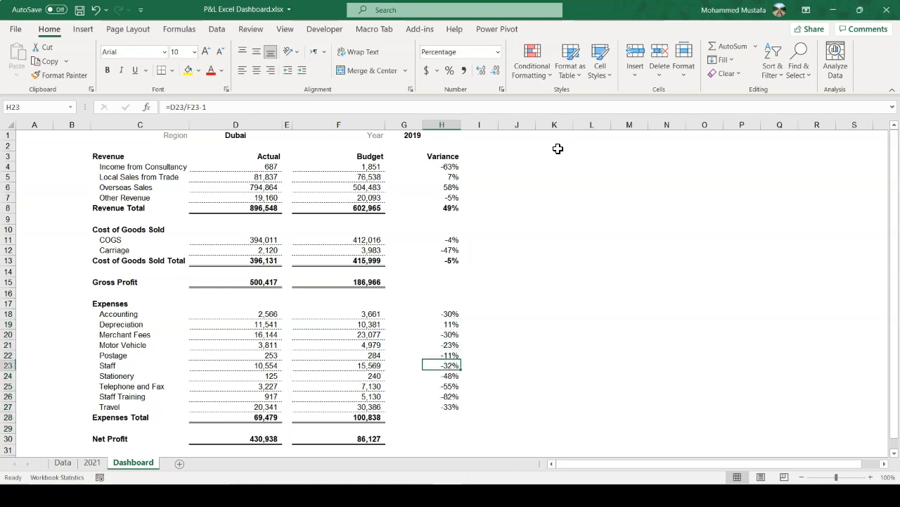
{"action": "key", "text": "ctrl+d"}
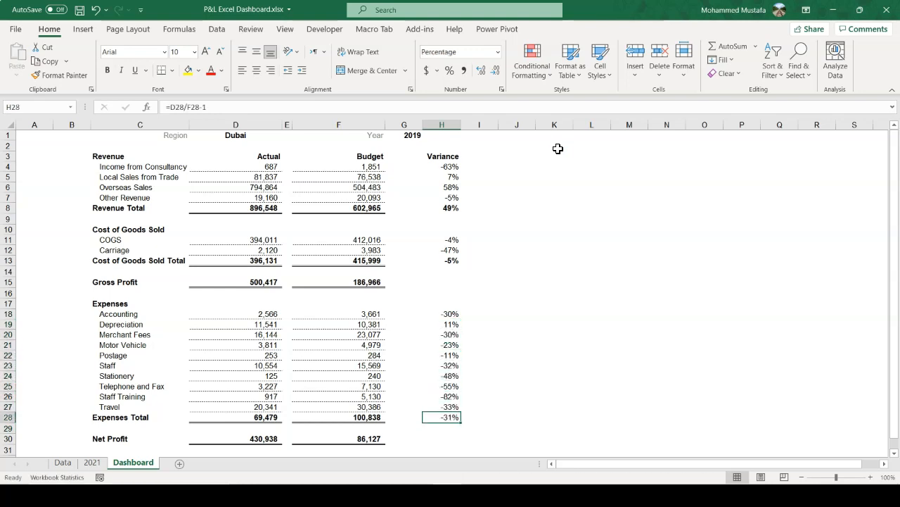
{"action": "key", "text": "ctrl+b"}
Copy the bold Expenses Total variance from H28 to the Net Profit row in H30.
{"action": "key", "text": "Down"}
{"action": "key", "text": "Down"}
{"action": "key", "text": "Up"}
{"action": "key", "text": "Up"}
{"action": "key", "text": "ctrl+c"}
{"action": "key", "text": "Down"}
{"action": "key", "text": "Down"}
{"action": "key", "text": "ctrl+v"}
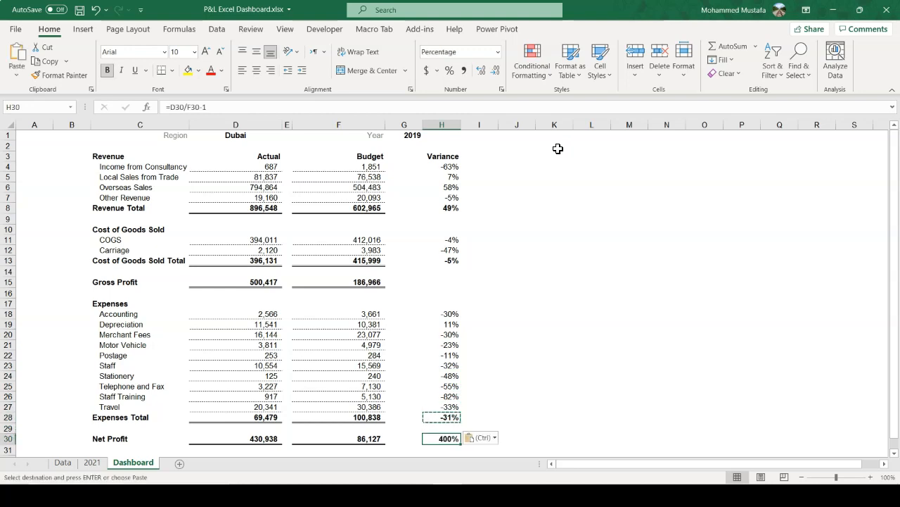
{"action": "key", "text": "Escape"}
Review the Net Profit variance formula in H30, its budget and actual cells, and the region and year cells.
{"action": "key", "text": "F2"}
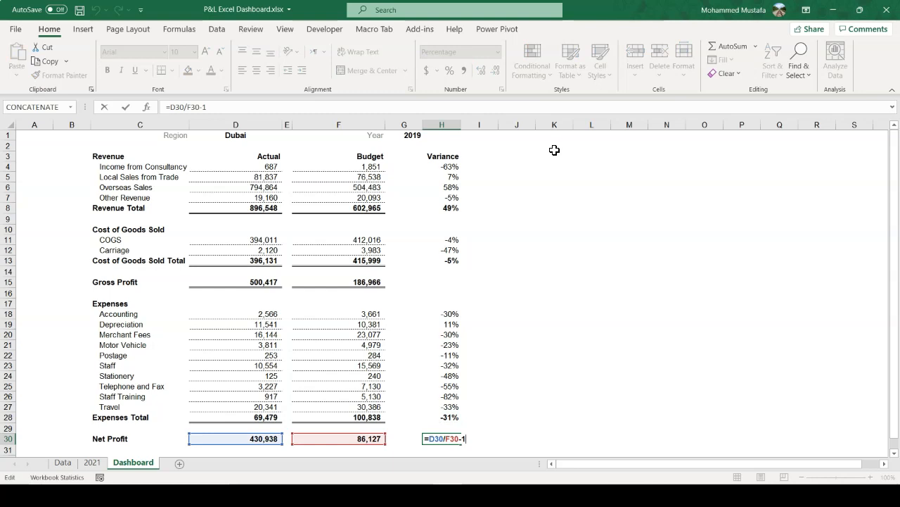
{"action": "key", "text": "Escape"}
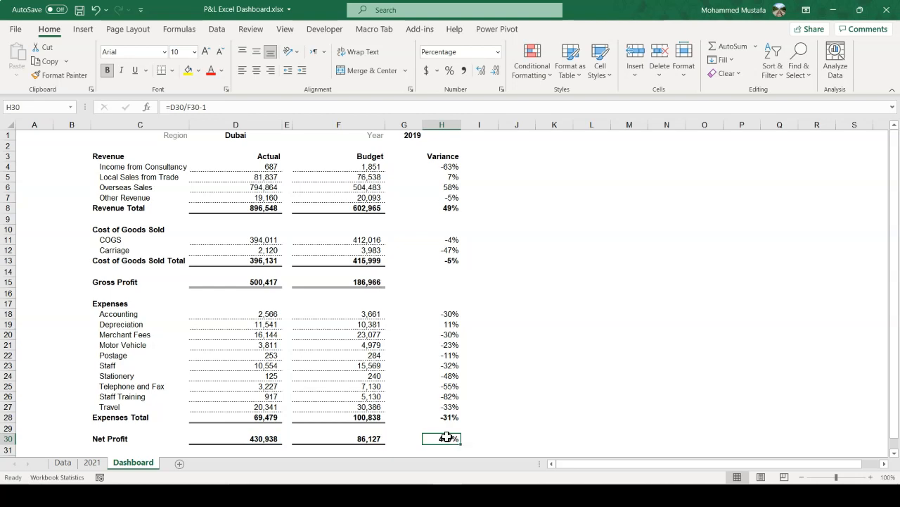
{"action": "left_click", "coordinate": [369, 439]}
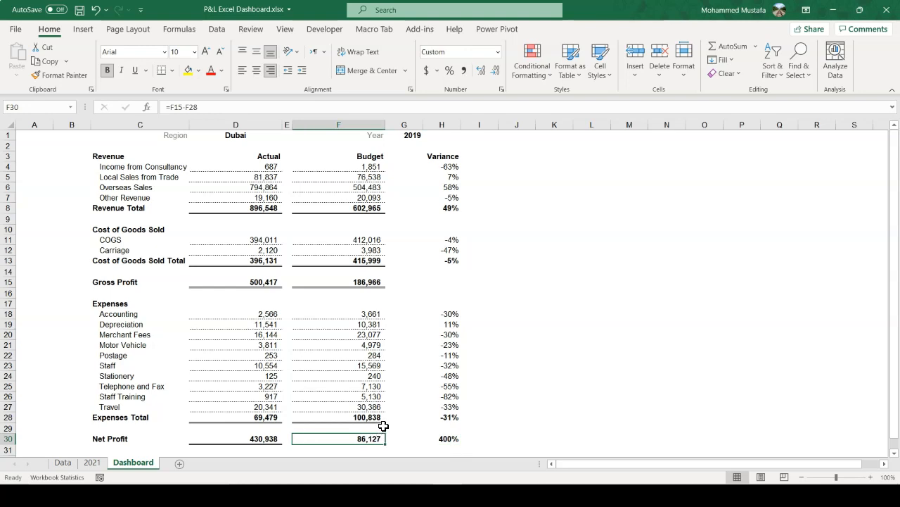
{"action": "left_click", "coordinate": [266, 437]}
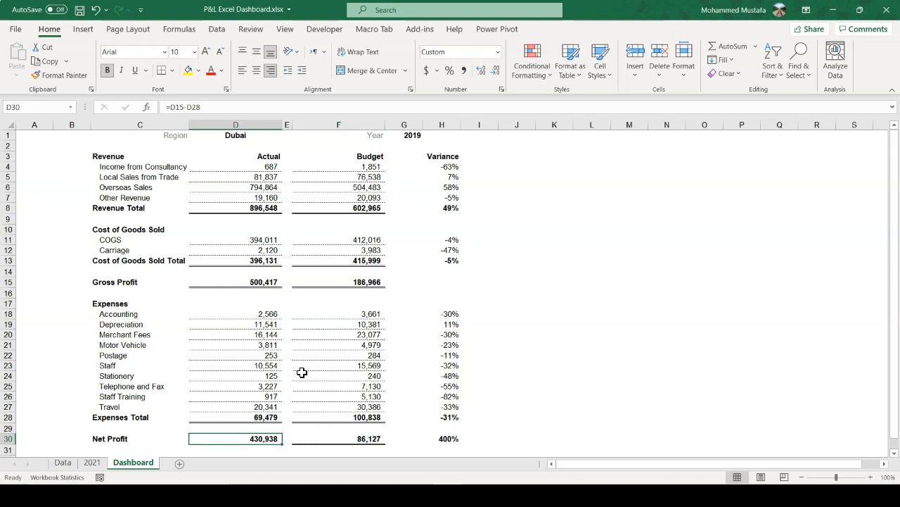
{"action": "left_click", "coordinate": [256, 136]}
{"action": "left_click", "coordinate": [414, 137]}
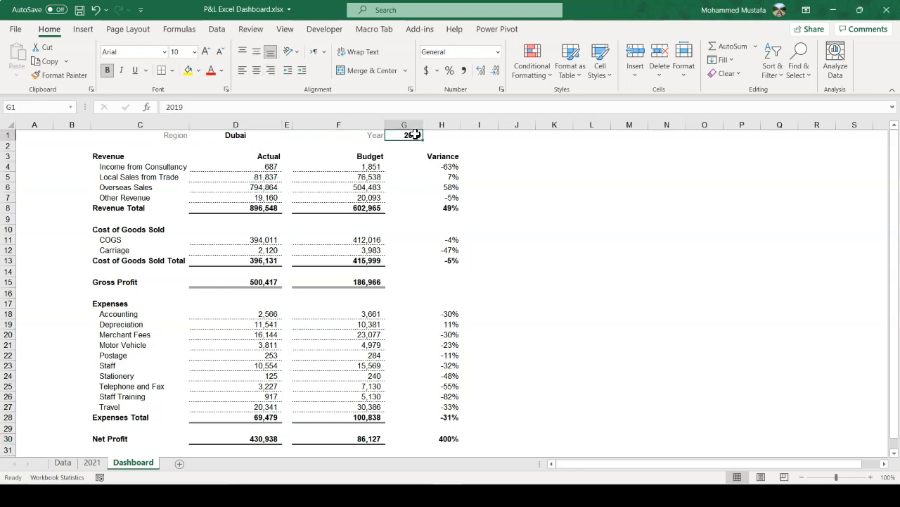
Apply the three coloured arrows icon set as conditional formatting to the variance in H4.
{"action": "left_click", "coordinate": [448, 167]}
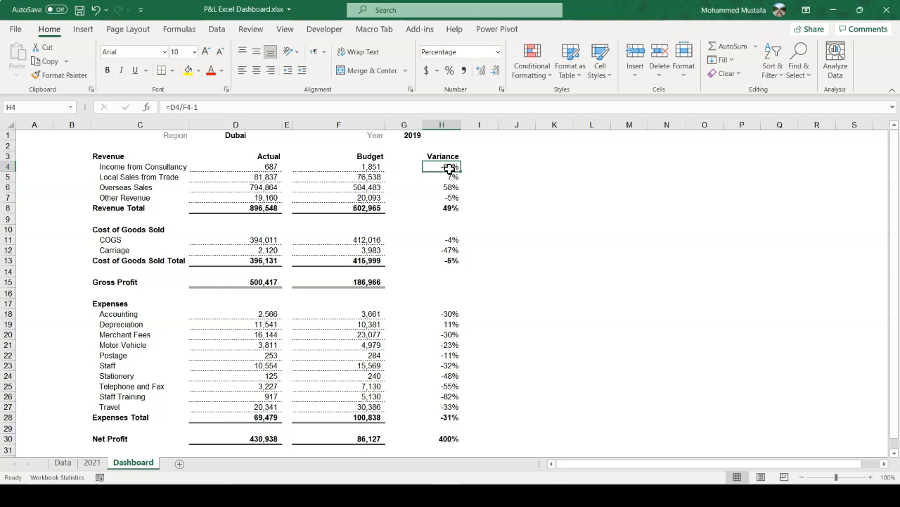
{"action": "left_click", "coordinate": [537, 74]}
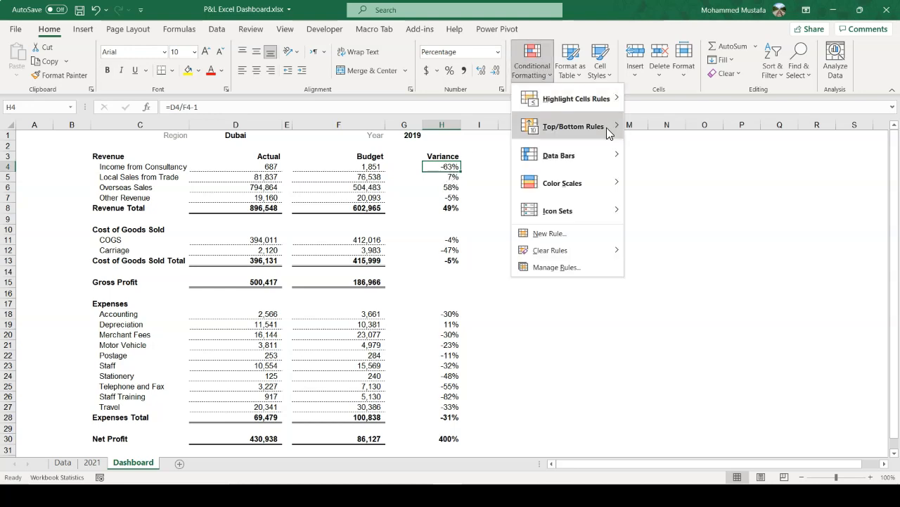
{"action": "mouse_move", "coordinate": [560, 214]}
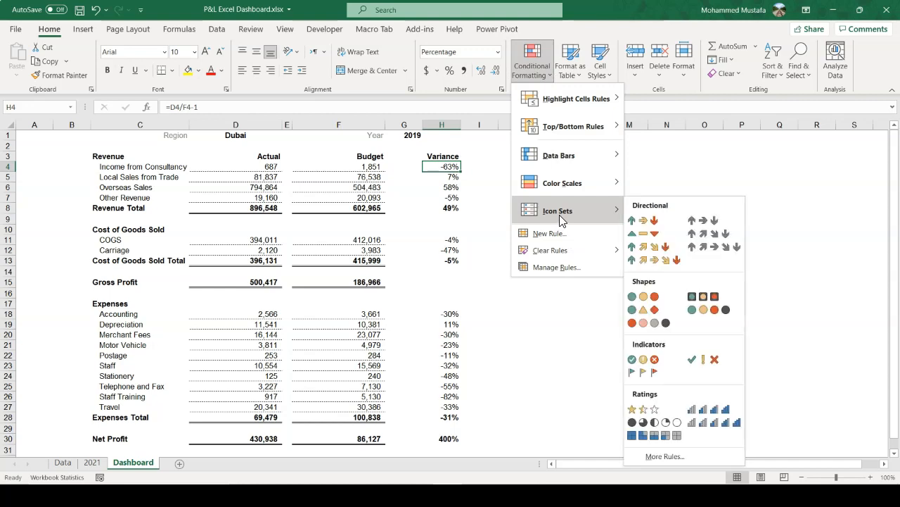
{"action": "left_click", "coordinate": [636, 221]}
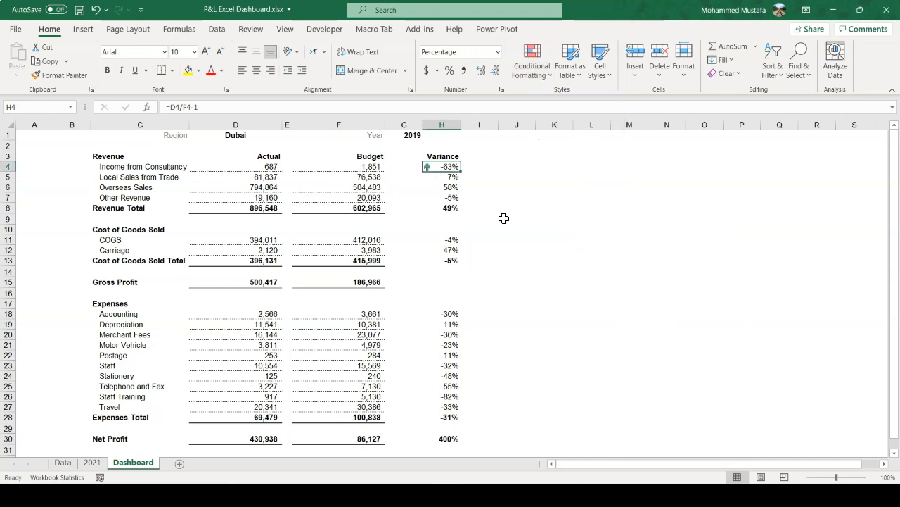
Edit H4's icon set rule so that the middle yellow arrow becomes No Cell Icon.
{"action": "left_click", "coordinate": [544, 75]}
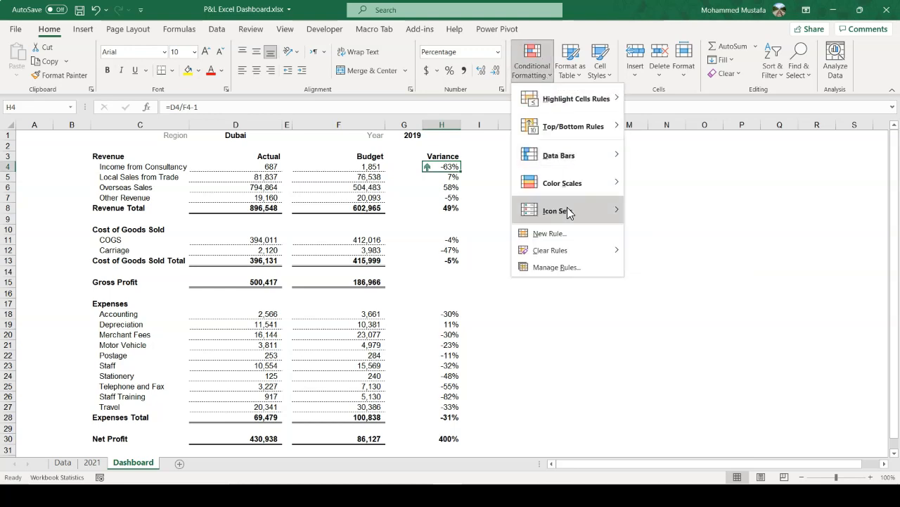
{"action": "left_click", "coordinate": [569, 267]}
{"action": "left_click", "coordinate": [194, 212]}
{"action": "left_click", "coordinate": [154, 176]}
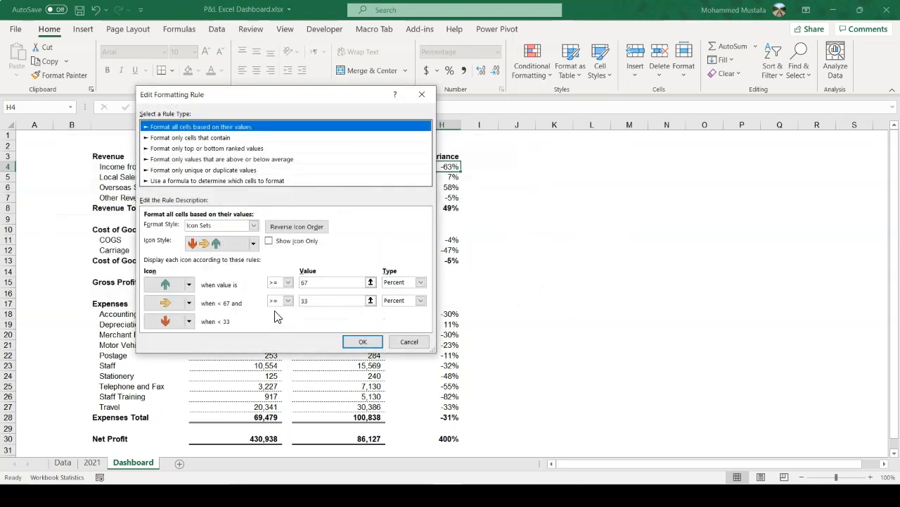
{"action": "left_click", "coordinate": [189, 304]}
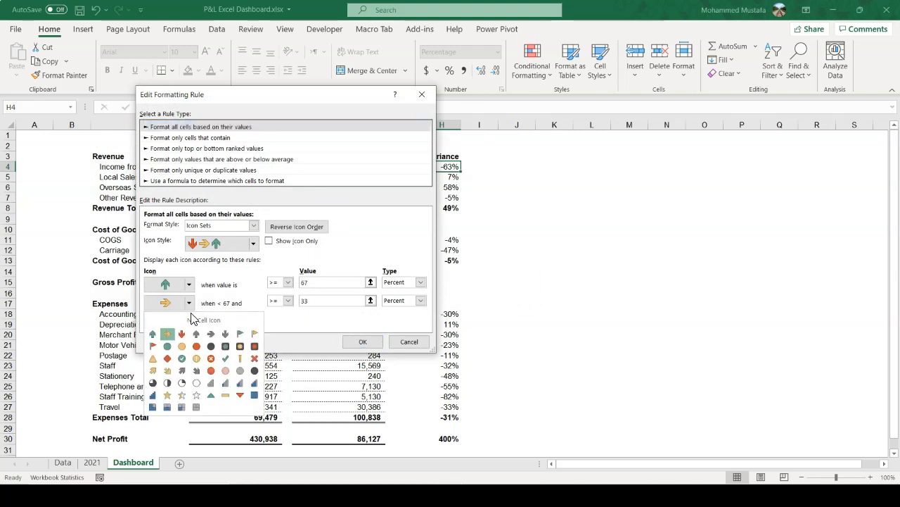
{"action": "left_click", "coordinate": [200, 321]}
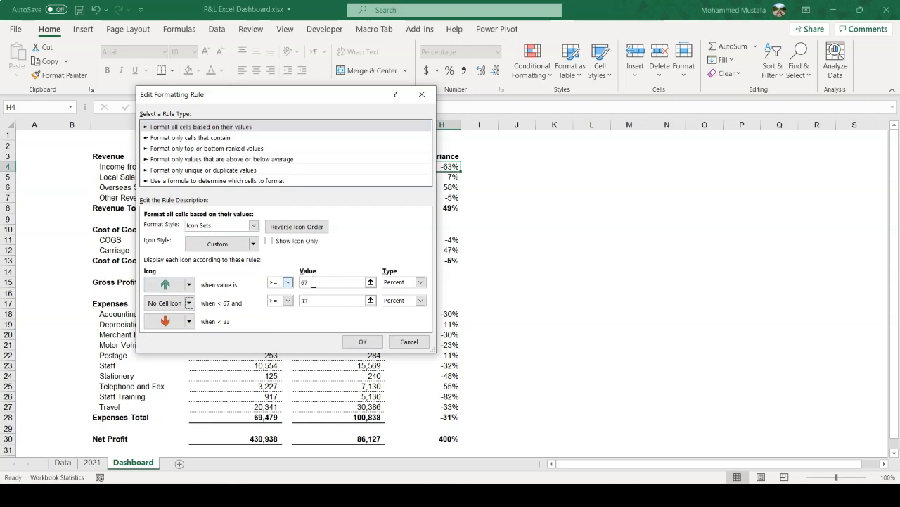
Set both icon thresholds to type Number, with the green arrow at >= 0, and apply the rule to H4.
{"action": "left_click", "coordinate": [396, 285]}
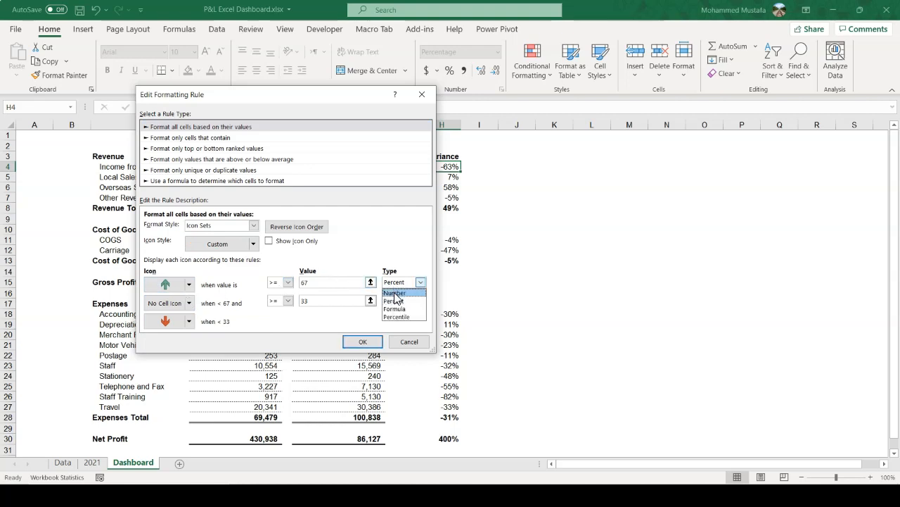
{"action": "left_click", "coordinate": [394, 292]}
{"action": "left_click", "coordinate": [420, 301]}
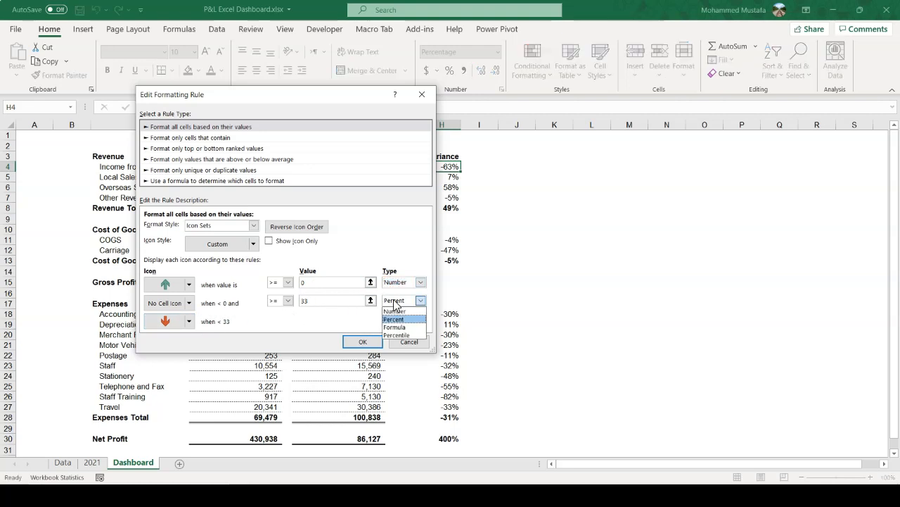
{"action": "left_click", "coordinate": [394, 311]}
{"action": "left_click", "coordinate": [362, 341]}
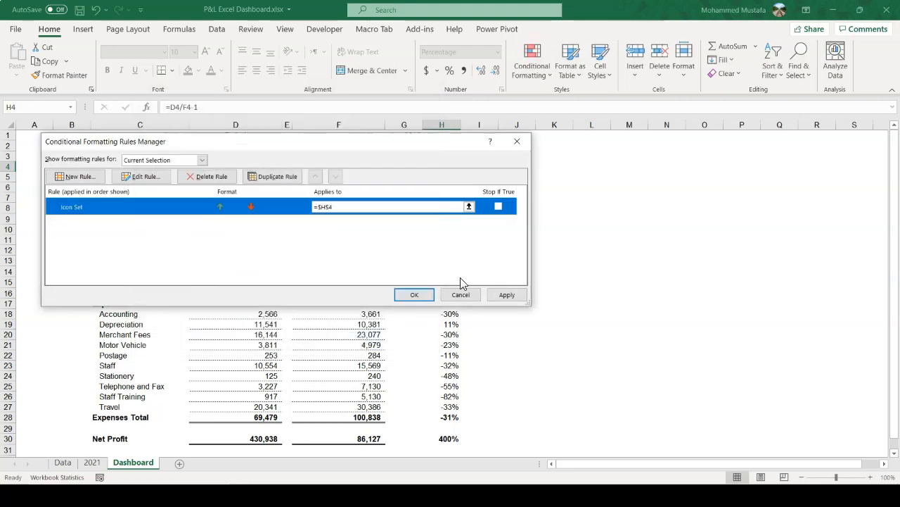
{"action": "left_click", "coordinate": [506, 294]}
{"action": "left_click", "coordinate": [414, 294]}
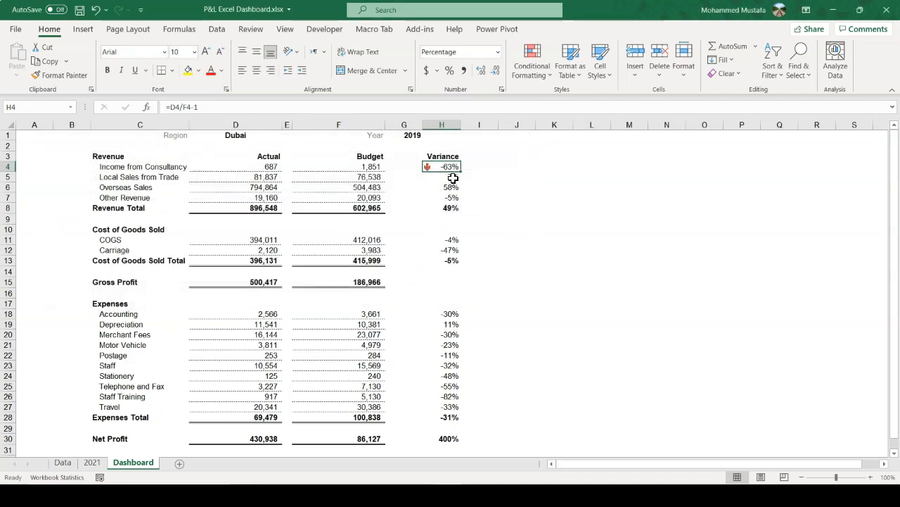
Copy H4's formatting with Format Painter to the variance cells H5:H8, H11:H13, H18:H28 and H30.
{"action": "left_click", "coordinate": [68, 76]}
{"action": "left_click_drag", "start_coordinate": [452, 176], "coordinate": [448, 208]}
{"action": "left_click_drag", "start_coordinate": [450, 241], "coordinate": [452, 259]}
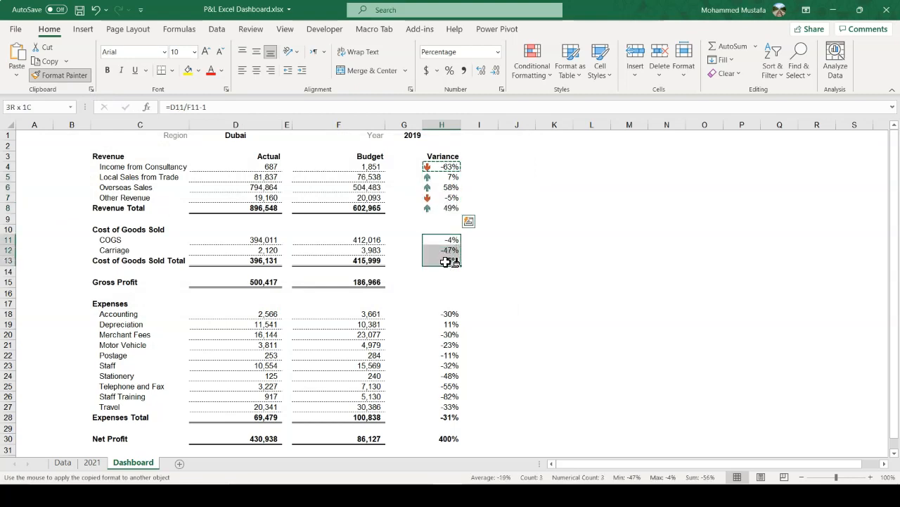
{"action": "left_click_drag", "start_coordinate": [450, 312], "coordinate": [452, 417]}
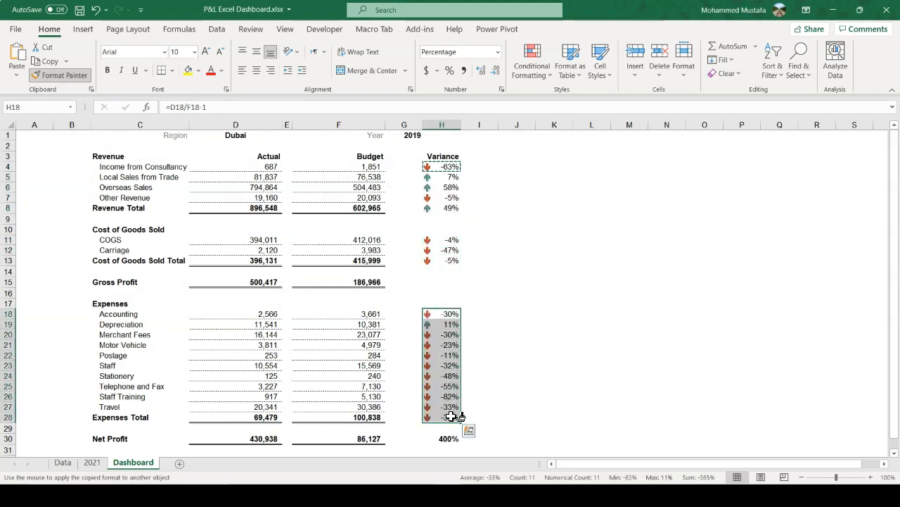
{"action": "left_click", "coordinate": [446, 437]}
{"action": "left_click", "coordinate": [460, 276]}
{"action": "key", "text": "Escape"}
Copy the variance formula with its arrow formatting from H13 to the Gross Profit row in H15.
{"action": "left_click", "coordinate": [367, 281]}
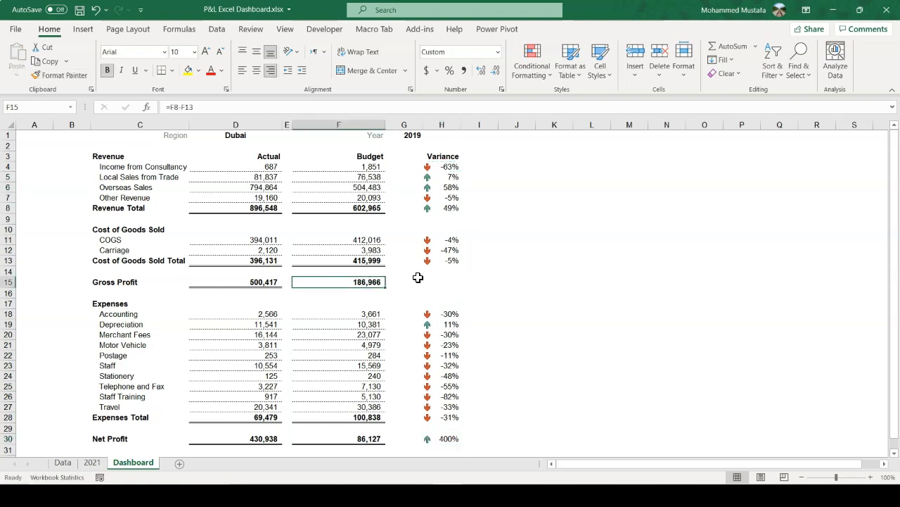
{"action": "left_click", "coordinate": [454, 260]}
{"action": "key", "text": "ctrl+c"}
{"action": "left_click", "coordinate": [451, 281]}
{"action": "key", "text": "ctrl+v"}
{"action": "key", "text": "Escape"}
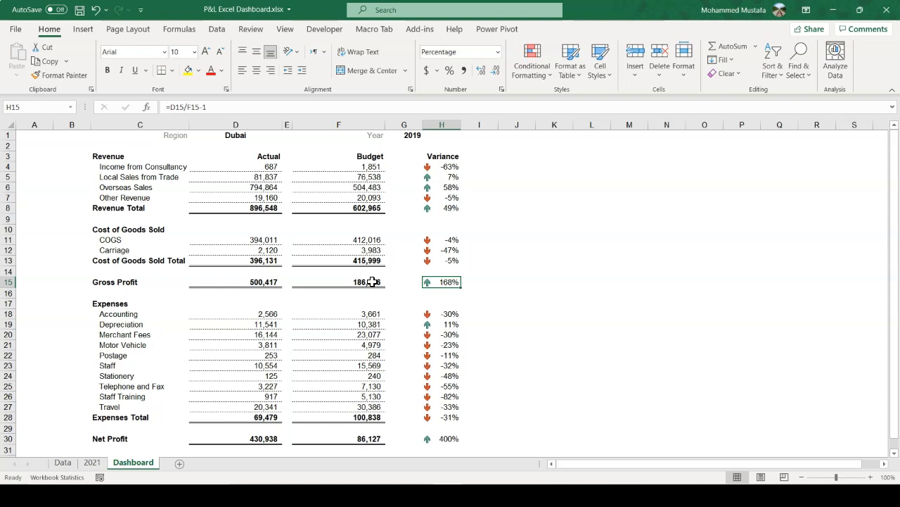
Change the dashboard's region in D1 to MEA.
{"action": "left_click", "coordinate": [249, 134]}
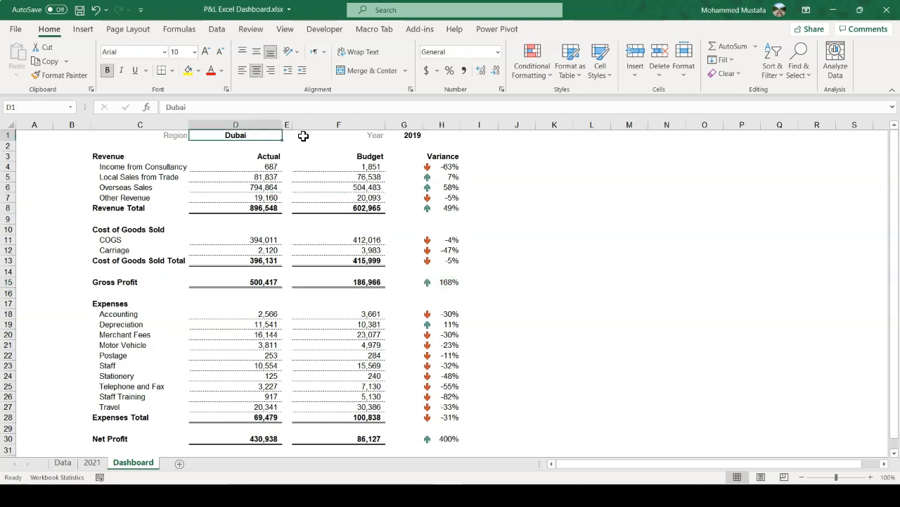
{"action": "type", "text": "MEA"}
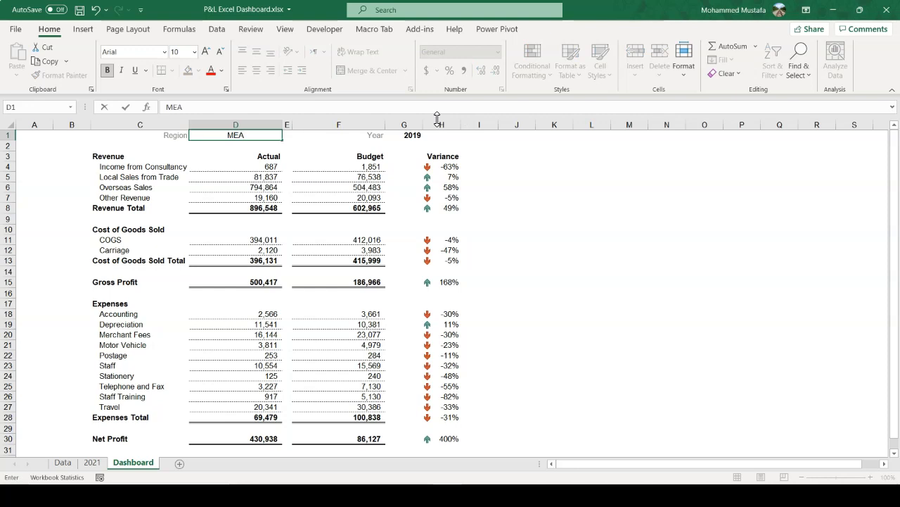
{"action": "key", "text": "Return"}
{"action": "key", "text": "Down"}
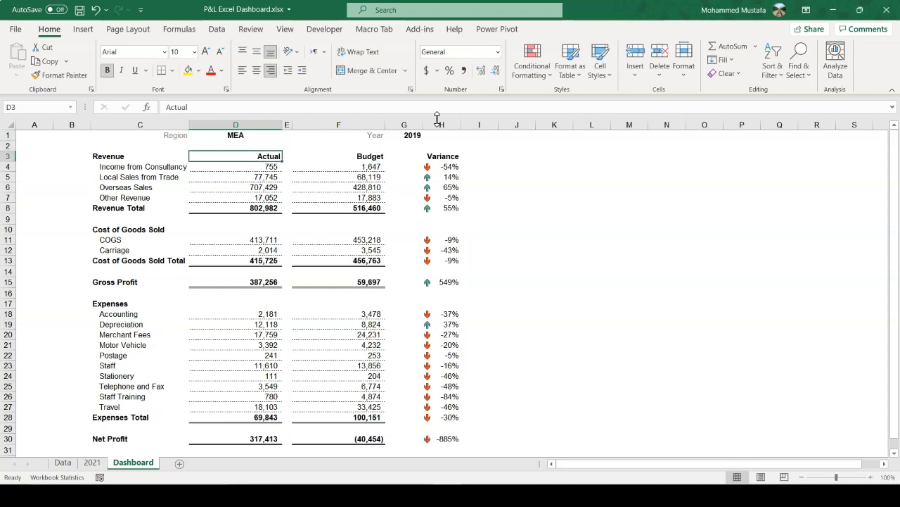
Change the dashboard's year in G1 to 2020.
{"action": "key", "text": "Down"}
{"action": "key", "text": "Down"}
{"action": "key", "text": "Right"}
{"action": "key", "text": "Right"}
{"action": "key", "text": "Right"}
{"action": "key", "text": "Up"}
{"action": "key", "text": "Up"}
{"action": "key", "text": "Up"}
{"action": "key", "text": "Up"}
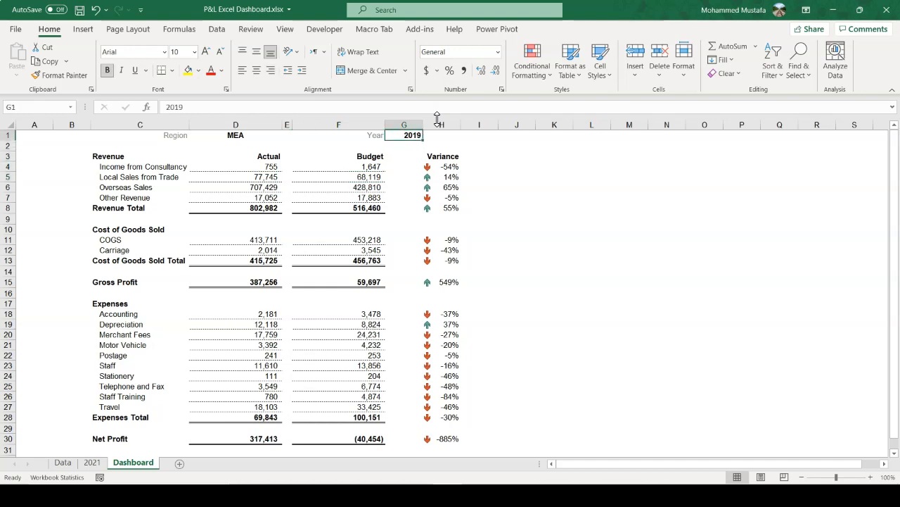
{"action": "type", "text": "20"}
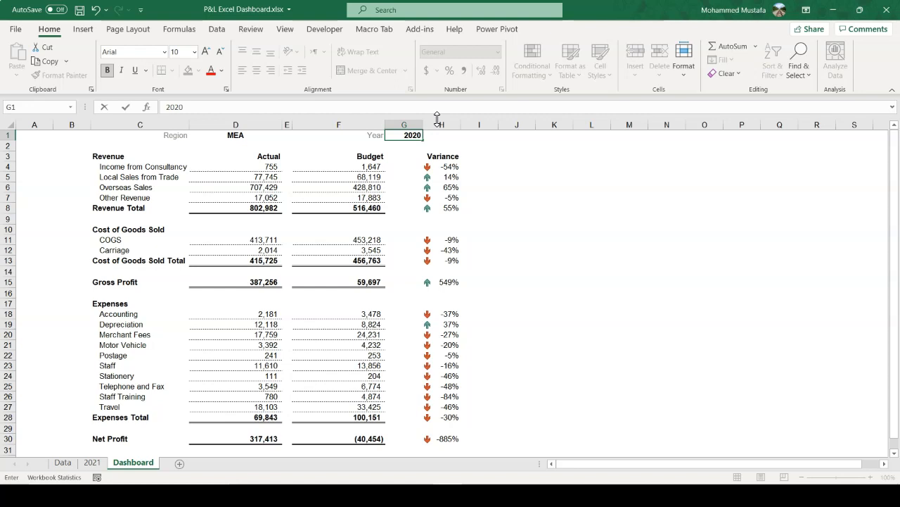
{"action": "key", "text": "Return"}
{"action": "key", "text": "Up"}
{"action": "key", "text": "Left"}
{"action": "key", "text": "Left"}
{"action": "key", "text": "Left"}
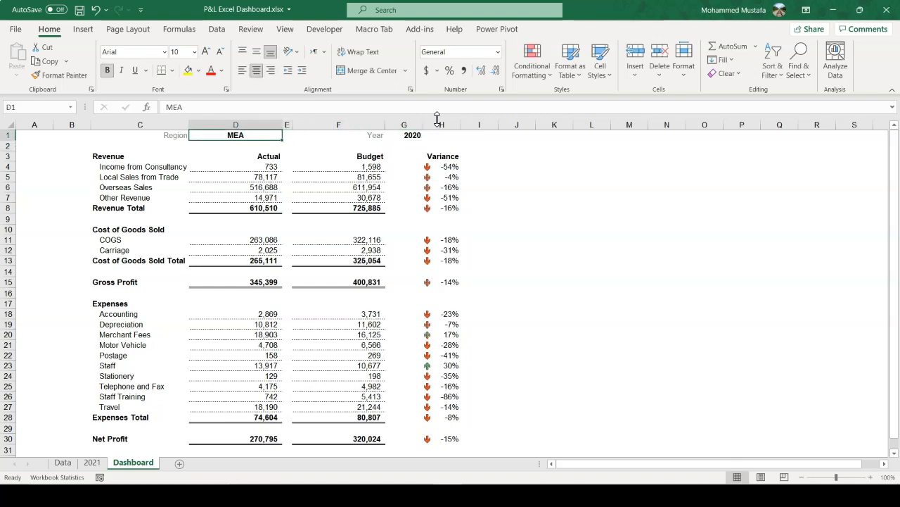
{"action": "key", "text": "Down"}
{"action": "key", "text": "Down"}
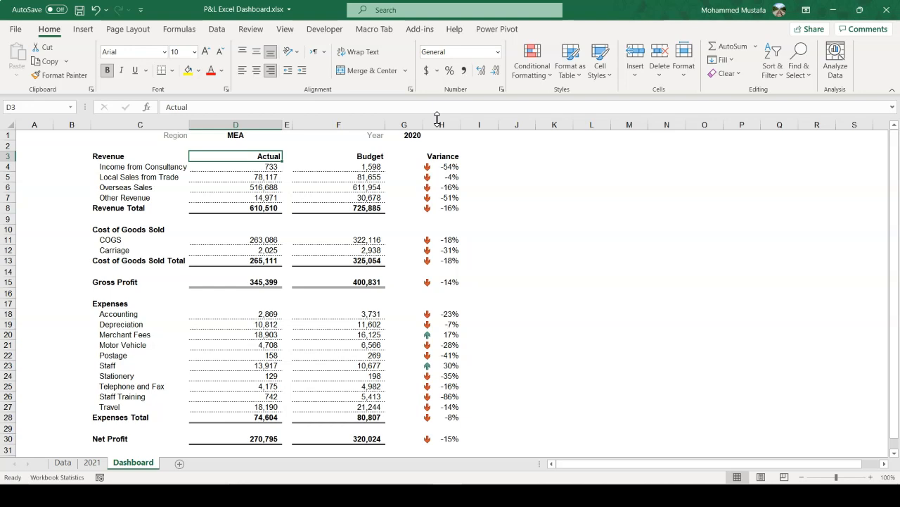
{"action": "key", "text": "alt+Tab"}
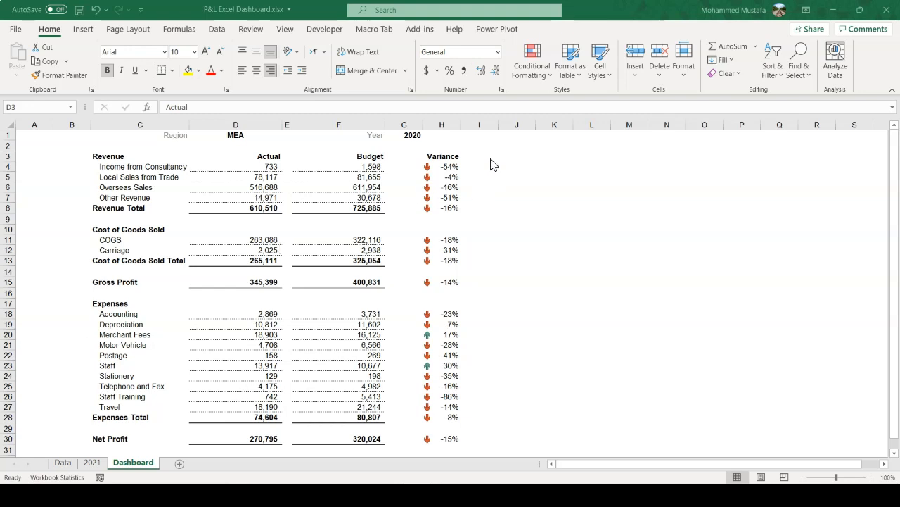
Merge and center the ranges J3:M3 and J5:N13 beside the variance column.
{"action": "key", "text": "alt+Tab"}
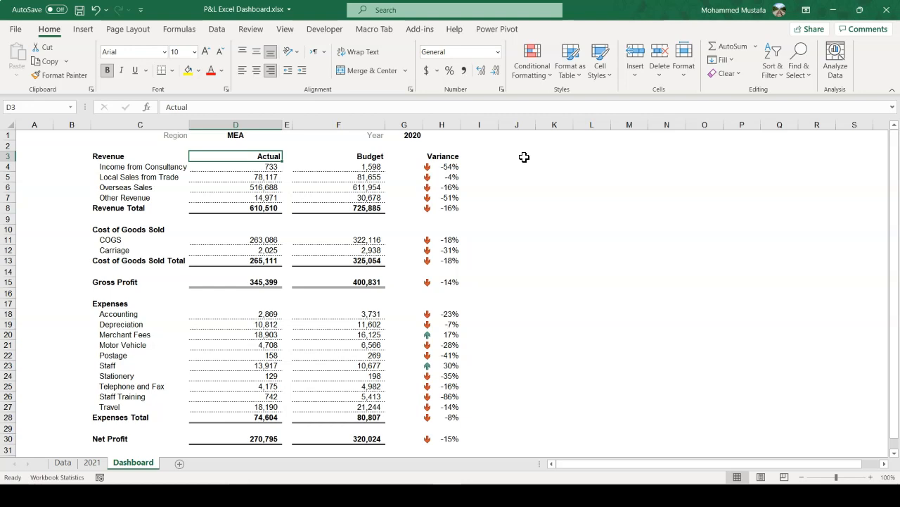
{"action": "left_click_drag", "start_coordinate": [524, 156], "coordinate": [626, 155]}
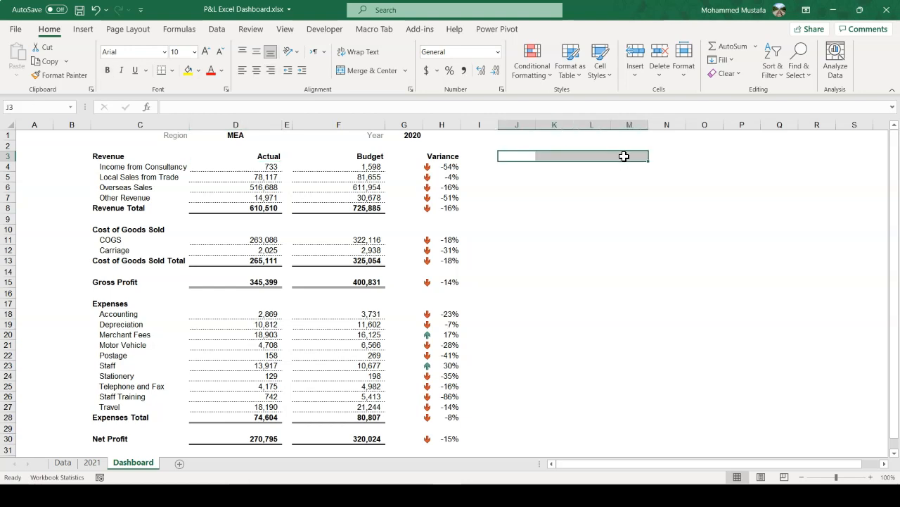
{"action": "left_click", "coordinate": [360, 70]}
{"action": "left_click_drag", "start_coordinate": [561, 157], "coordinate": [561, 161]}
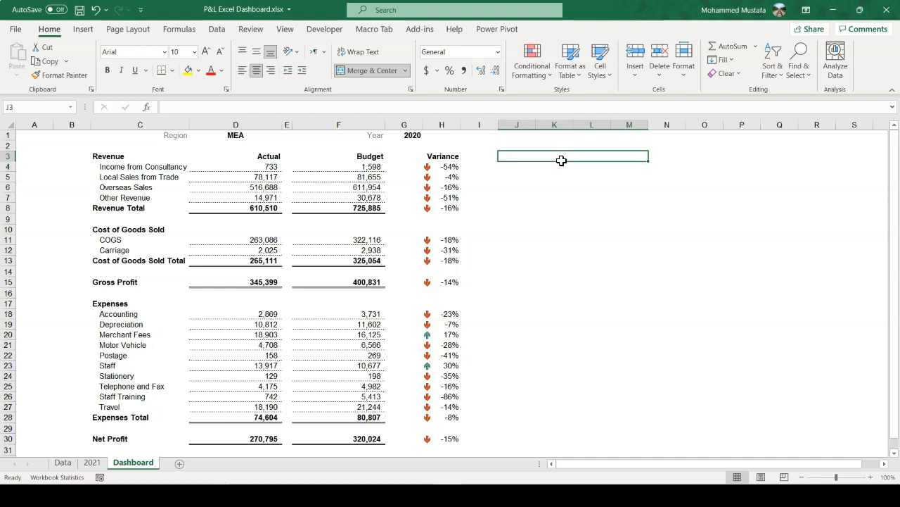
{"action": "left_click_drag", "start_coordinate": [509, 174], "coordinate": [657, 256]}
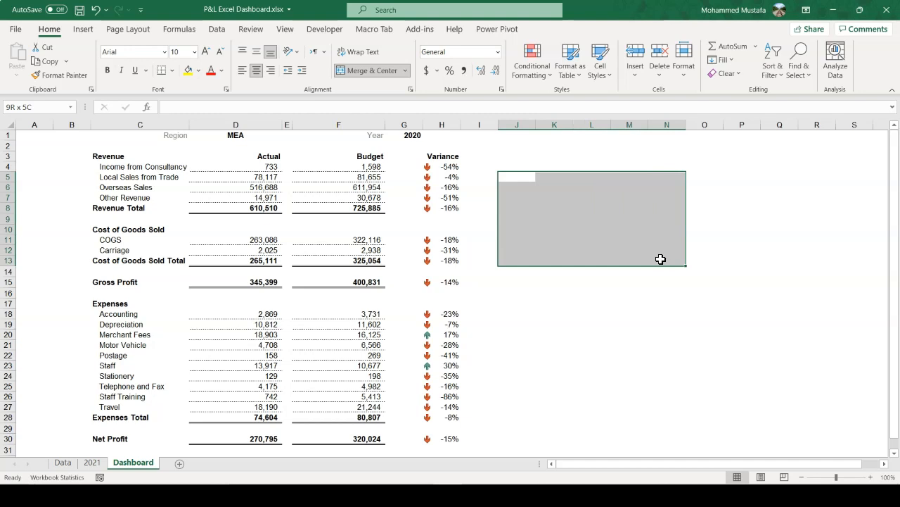
{"action": "left_click", "coordinate": [368, 71]}
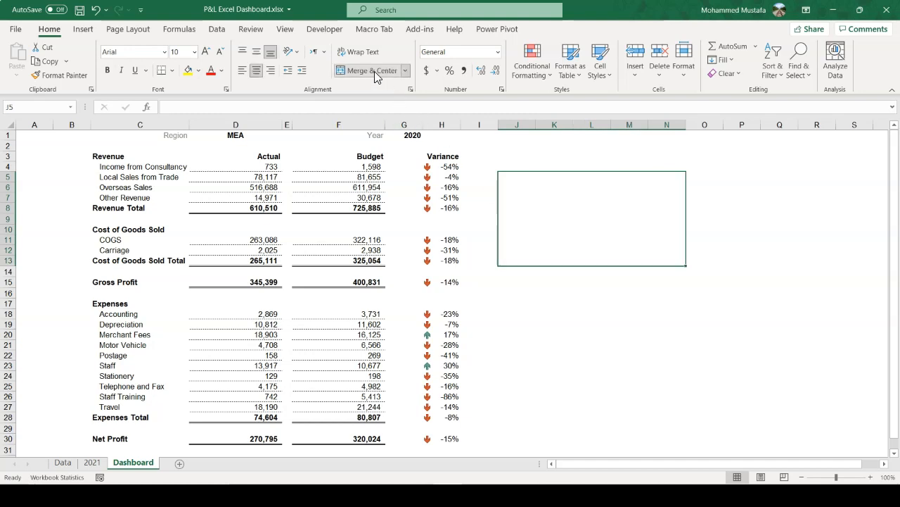
Copy the merged J5:N13 block to J19:N27.
{"action": "key", "text": "ctrl+c"}
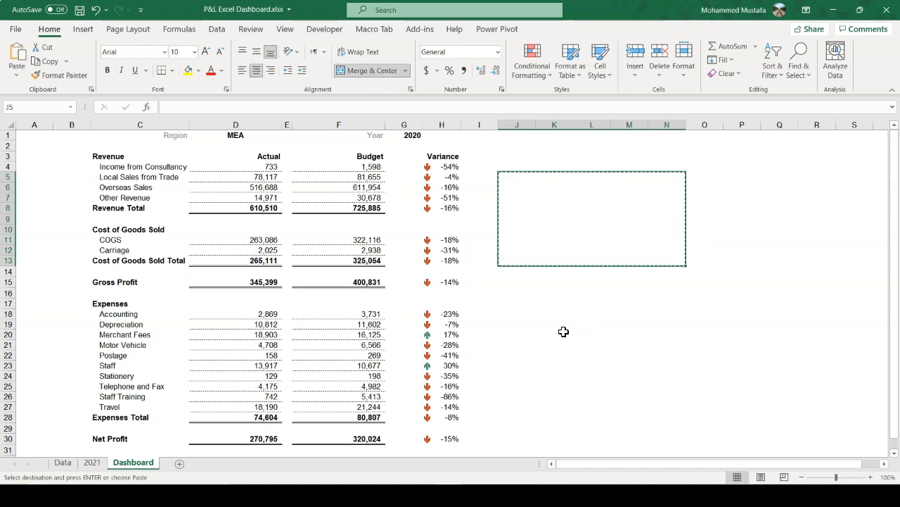
{"action": "left_click", "coordinate": [527, 323]}
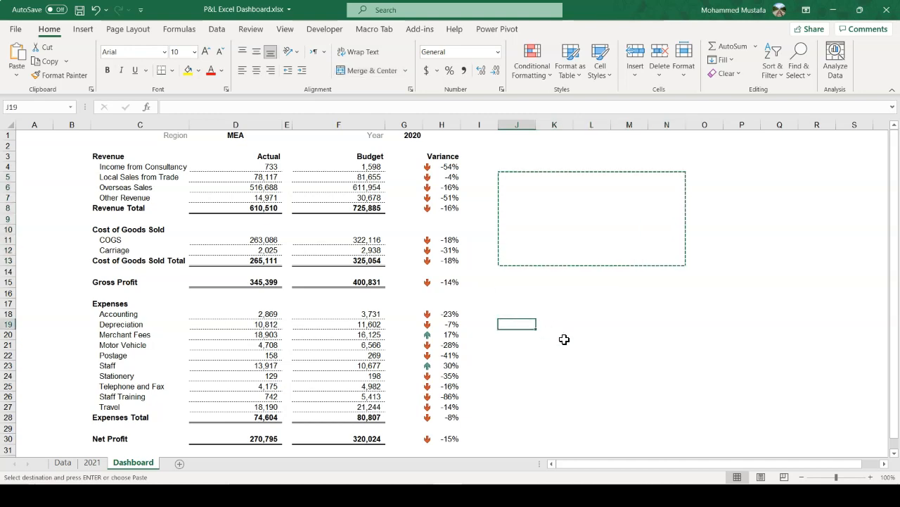
{"action": "key", "text": "ctrl+v"}
{"action": "key", "text": "Escape"}
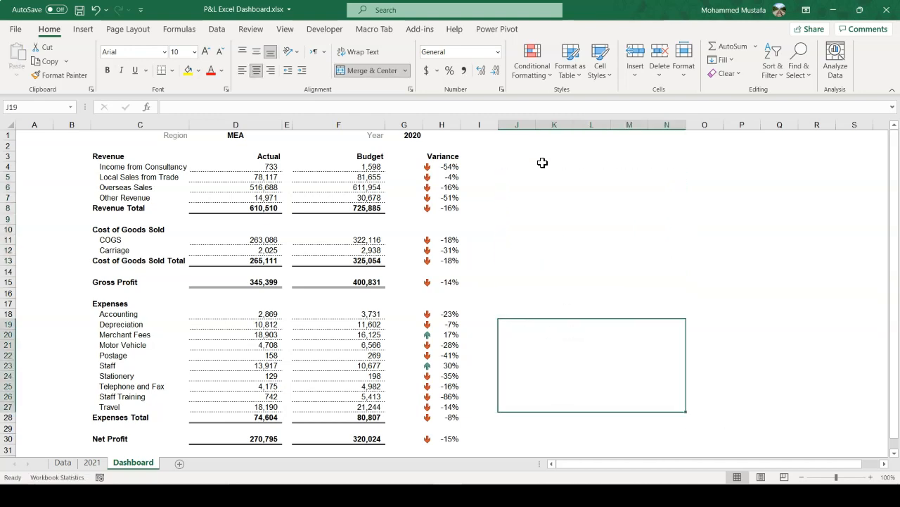
Enter the gross profit percentage formula =D15/D8 in the merged block at J5.
{"action": "left_click", "coordinate": [529, 166]}
{"action": "left_click", "coordinate": [538, 191]}
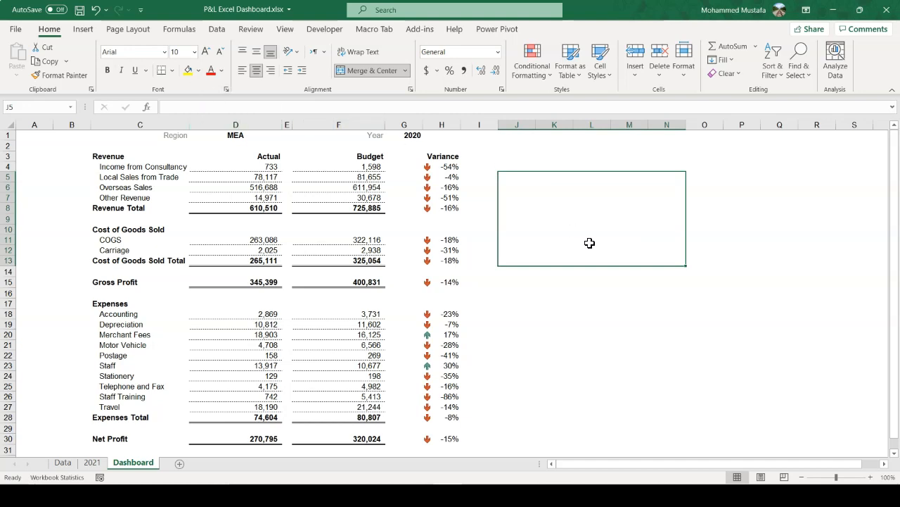
{"action": "type", "text": "="}
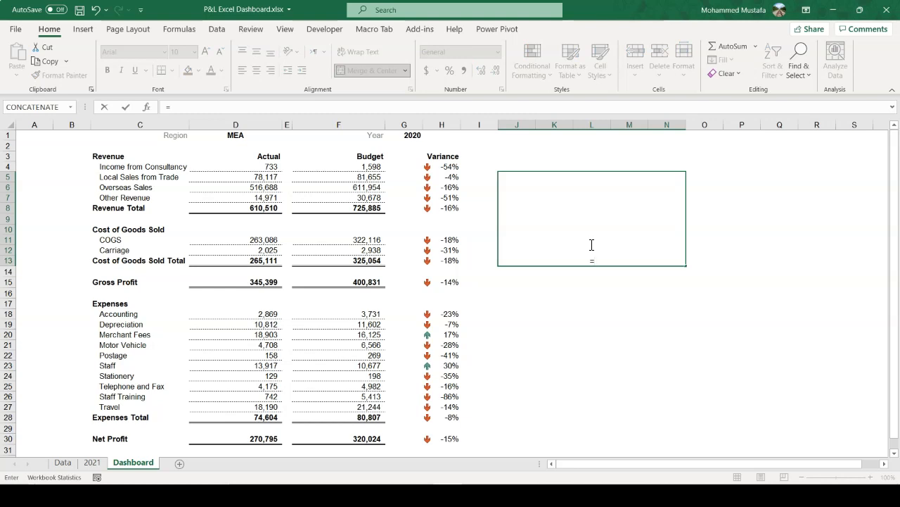
{"action": "left_click", "coordinate": [262, 281]}
{"action": "type", "text": "/"}
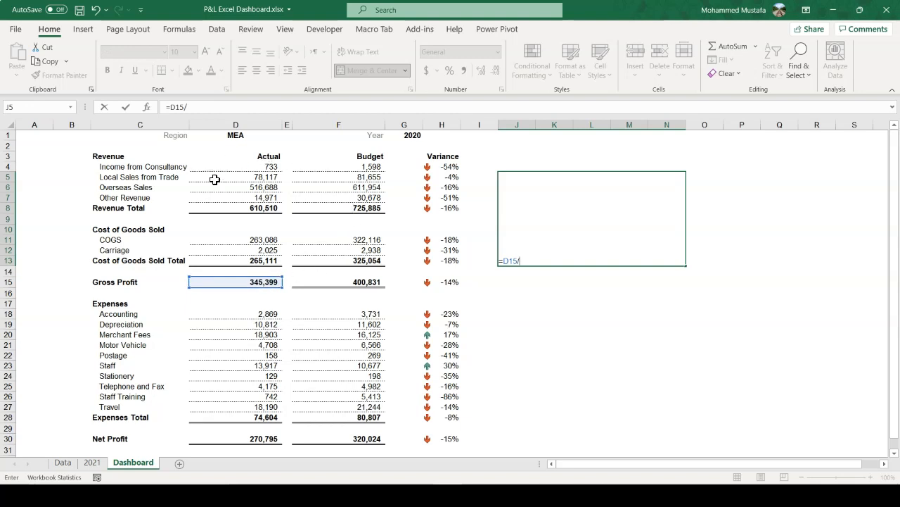
{"action": "left_click", "coordinate": [247, 208]}
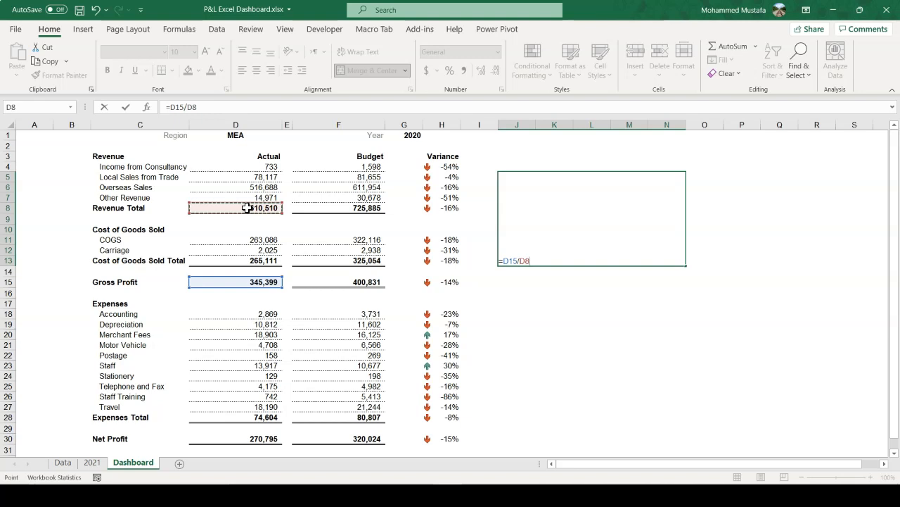
{"action": "key", "text": "Return"}
{"action": "key", "text": "Up"}
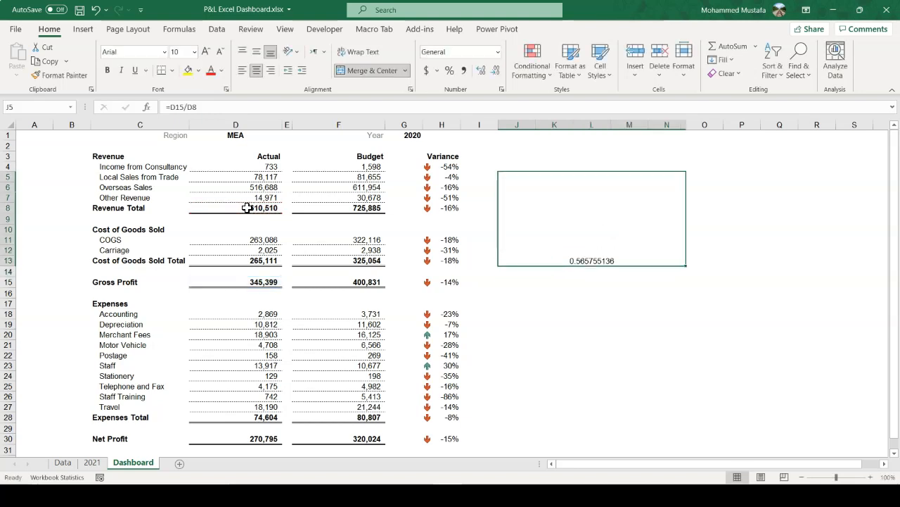
Format J5 as a percentage, middle-aligned, with 72-point gray text.
{"action": "left_click", "coordinate": [449, 69]}
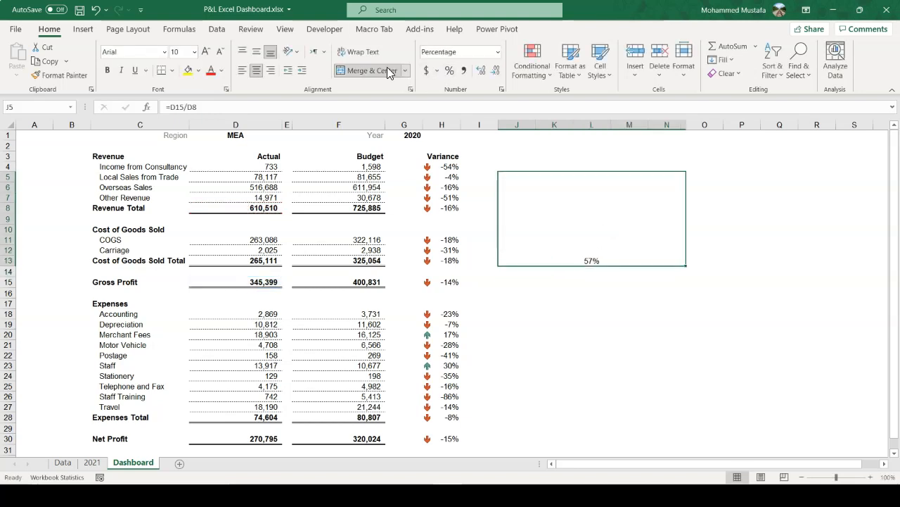
{"action": "left_click", "coordinate": [256, 51]}
{"action": "left_click", "coordinate": [205, 51]}
{"action": "left_click", "coordinate": [205, 52]}
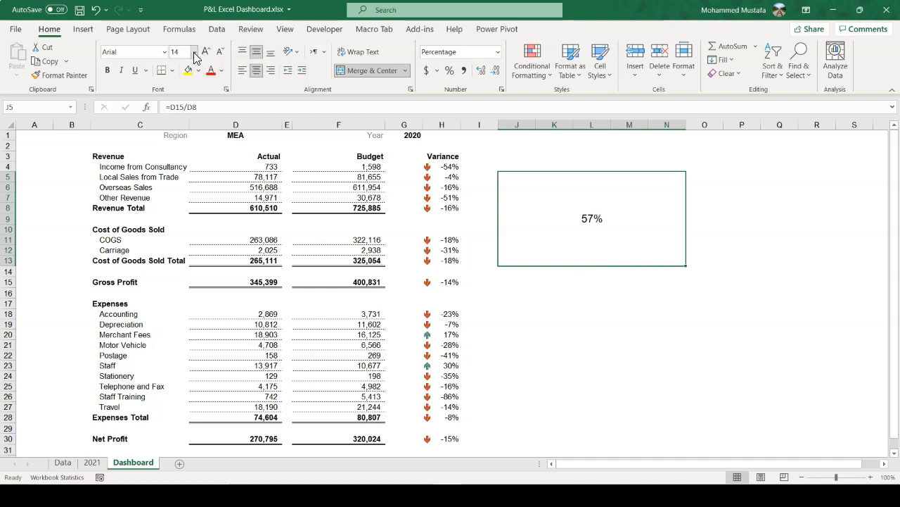
{"action": "left_click", "coordinate": [194, 51]}
{"action": "left_click", "coordinate": [181, 278]}
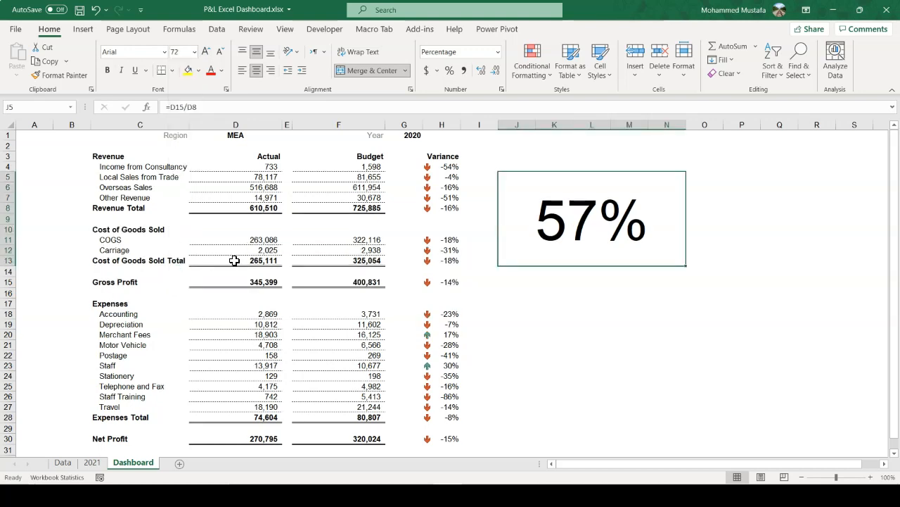
{"action": "left_click", "coordinate": [221, 70]}
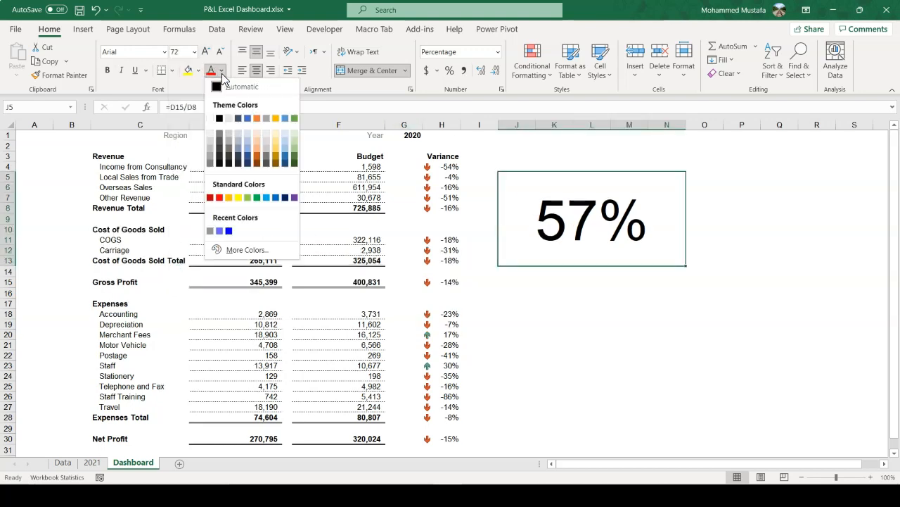
{"action": "left_click", "coordinate": [213, 163]}
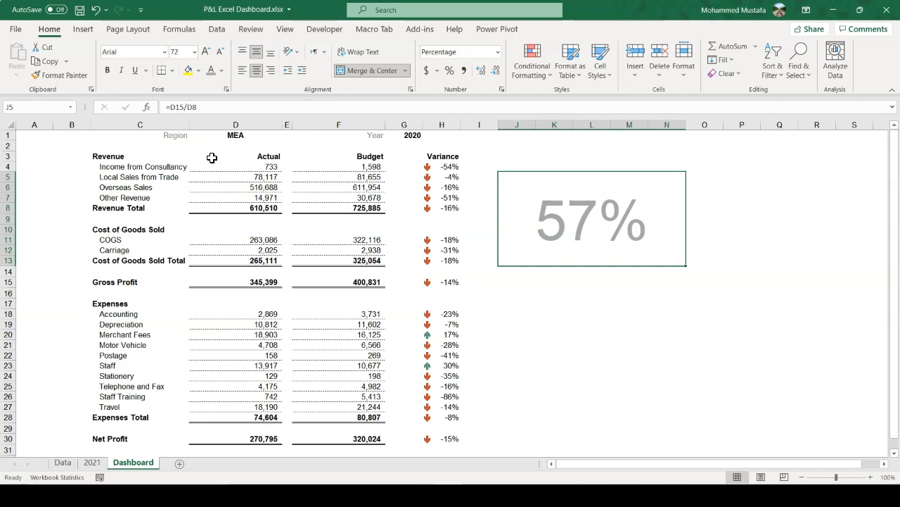
Enter the net profit percentage formula =D30/D8 in the merged block at J19.
{"action": "left_click", "coordinate": [564, 344]}
{"action": "type", "text": "="}
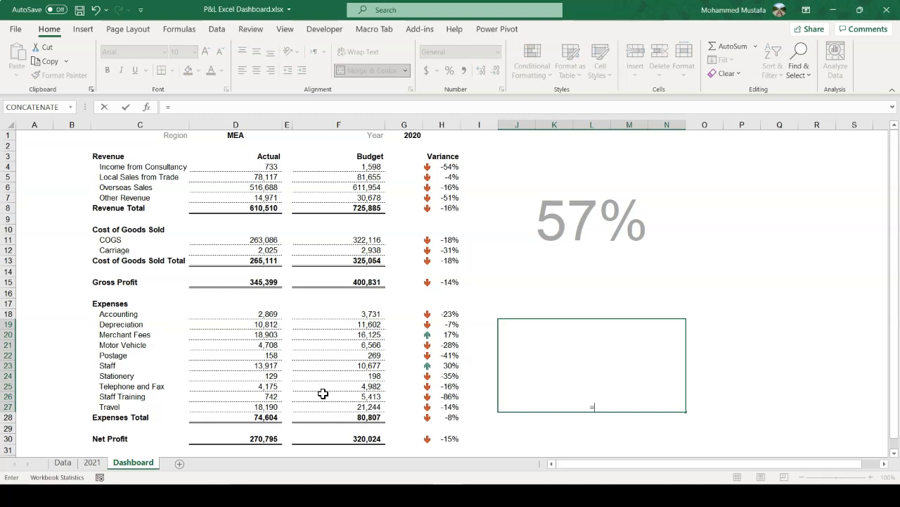
{"action": "left_click", "coordinate": [258, 432]}
{"action": "type", "text": "/"}
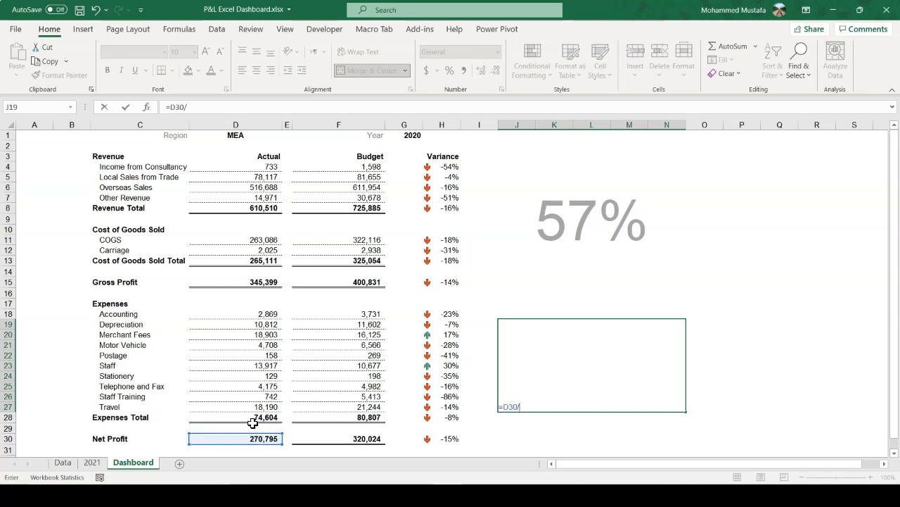
{"action": "left_click", "coordinate": [259, 208]}
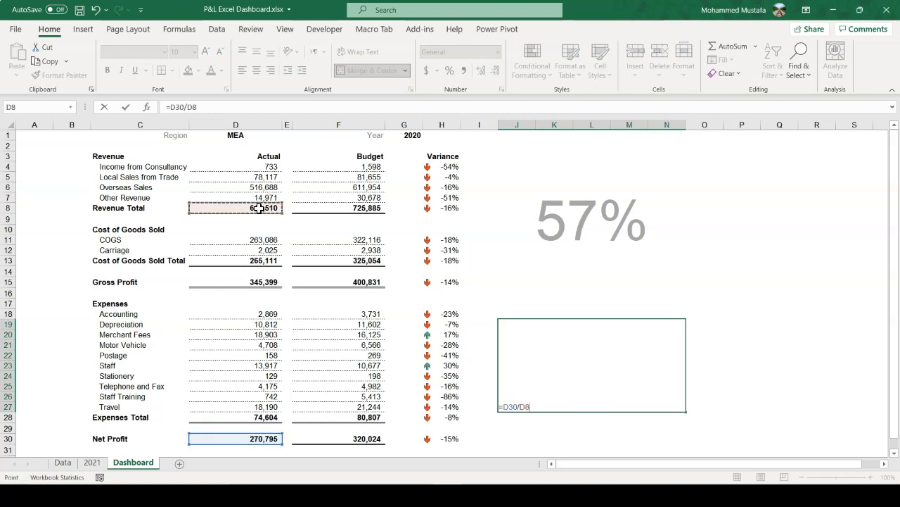
{"action": "key", "text": "Return"}
Copy J5 and paste only its formatting onto the net profit percentage in J19.
{"action": "key", "text": "Up"}
{"action": "key", "text": "Up"}
{"action": "key", "text": "Up"}
{"action": "key", "text": "Up"}
{"action": "key", "text": "Up"}
{"action": "key", "text": "Up"}
{"action": "key", "text": "Up"}
{"action": "key", "text": "Right"}
{"action": "key", "text": "Right"}
{"action": "key", "text": "Right"}
{"action": "key", "text": "Right"}
{"action": "key", "text": "Right"}
{"action": "key", "text": "Left"}
{"action": "key", "text": "ctrl+c"}
{"action": "key", "text": "Down"}
{"action": "key", "text": "Down"}
{"action": "key", "text": "Down"}
{"action": "key", "text": "Down"}
{"action": "key", "text": "Down"}
{"action": "key", "text": "Down"}
{"action": "key", "text": "Down"}
{"action": "key", "text": "Up"}
{"action": "key", "text": "alt+e"}
{"action": "key", "text": "s"}
{"action": "key", "text": "t"}
{"action": "key", "text": "Return"}
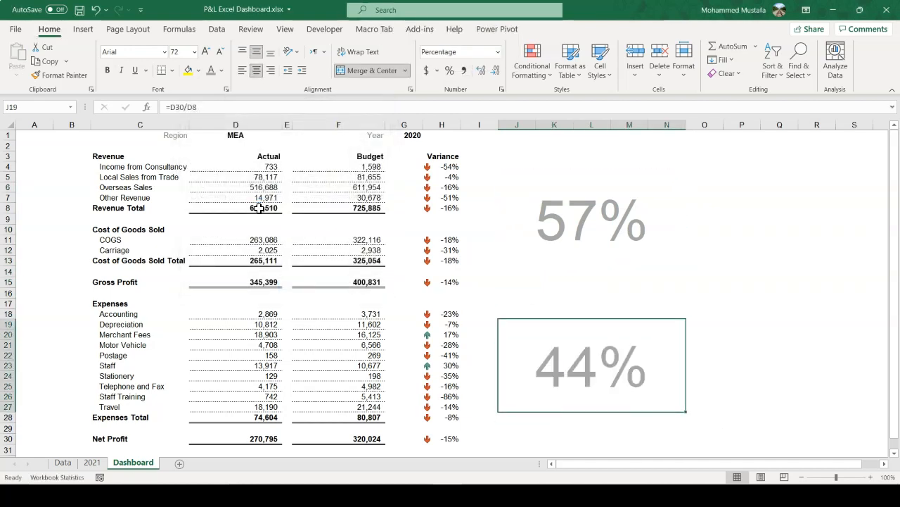
Enter the label Gross Profit in the merged cell J3 above the first percentage.
{"action": "left_click", "coordinate": [554, 303]}
{"action": "left_click", "coordinate": [556, 294]}
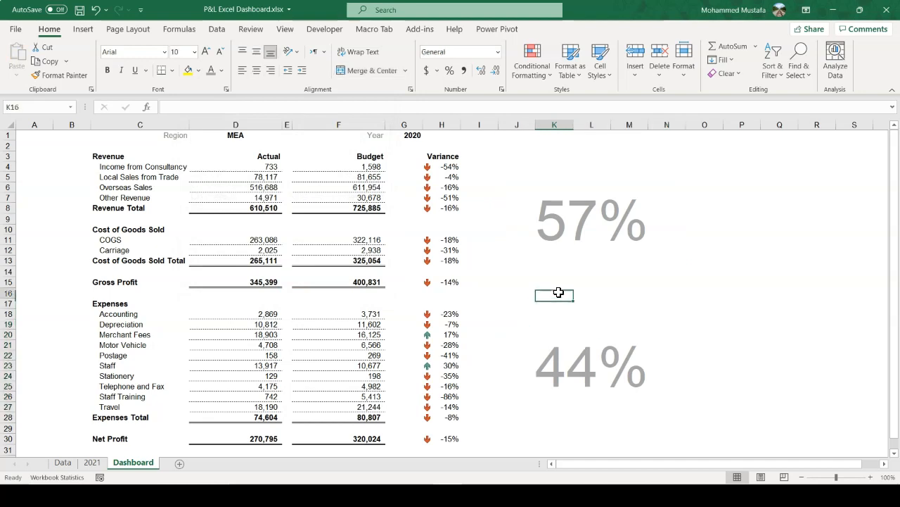
{"action": "key", "text": "Up"}
{"action": "key", "text": "Up"}
{"action": "key", "text": "Up"}
{"action": "key", "text": "Up"}
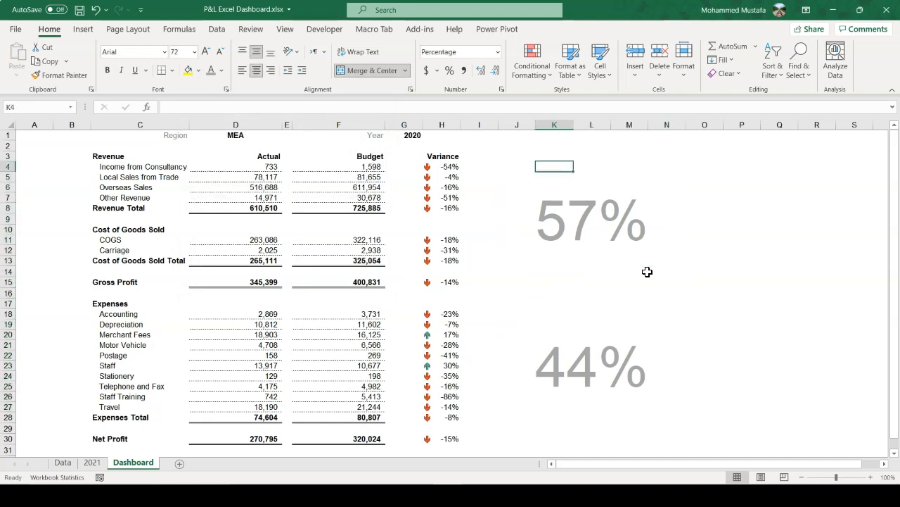
{"action": "key", "text": "Down"}
{"action": "key", "text": "Up"}
{"action": "key", "text": "Up"}
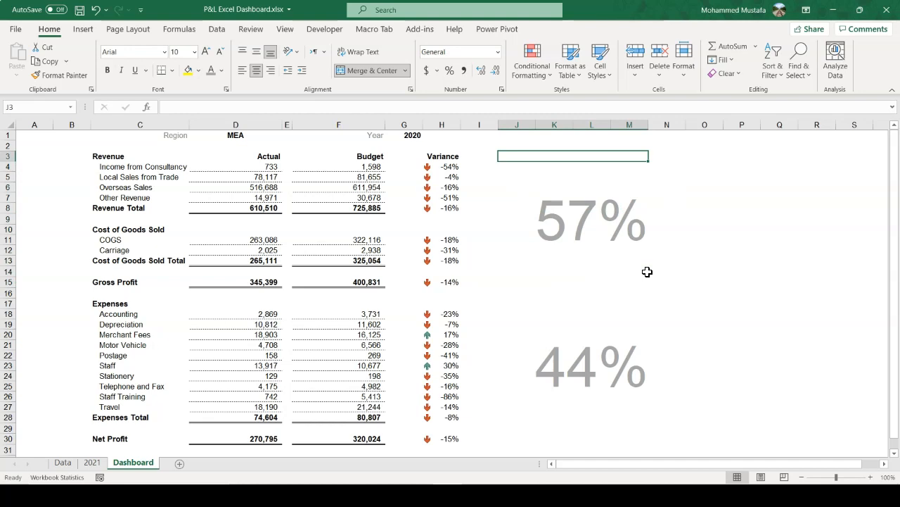
{"action": "type", "text": "Gross Proft"}
{"action": "key", "text": "Return"}
{"action": "key", "text": "Up"}
{"action": "key", "text": "F2"}
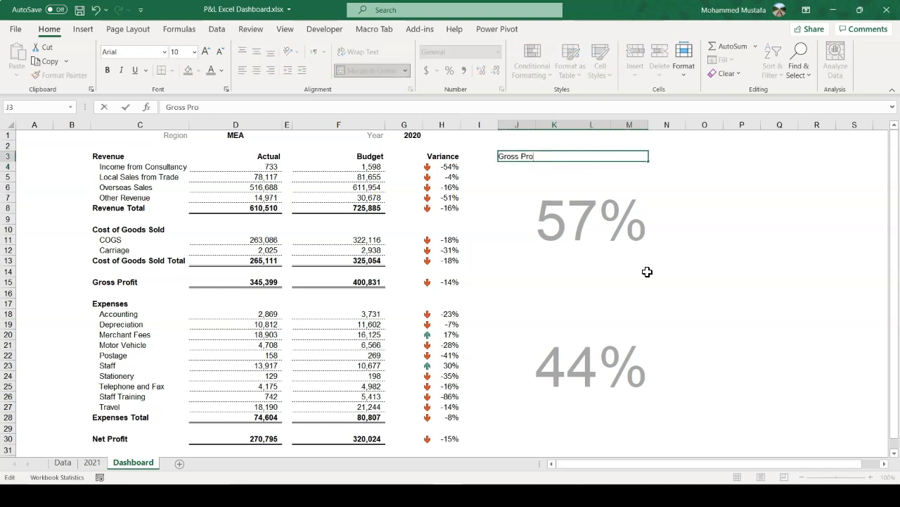
{"action": "type", "text": "it"}
{"action": "key", "text": "Return"}
Copy the Gross Profit label from J3 to J18 above the second percentage.
{"action": "key", "text": "Up"}
{"action": "key", "text": "ctrl+c"}
{"action": "key", "text": "Down"}
{"action": "key", "text": "Down"}
{"action": "key", "text": "Down"}
{"action": "key", "text": "Down"}
{"action": "key", "text": "Down"}
{"action": "key", "text": "Down"}
{"action": "key", "text": "Down"}
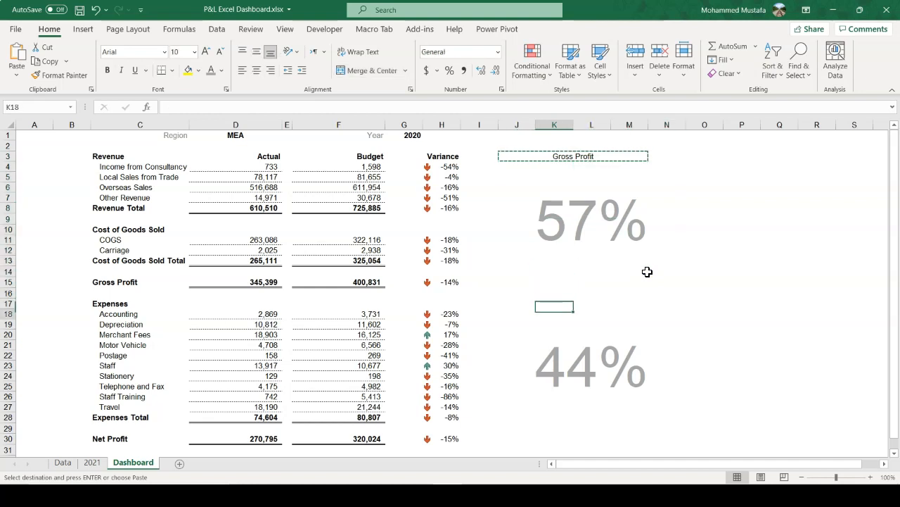
{"action": "key", "text": "Left"}
{"action": "key", "text": "ctrl+v"}
{"action": "key", "text": "Escape"}
Change the label in J18 to Net Profit.
{"action": "key", "text": "F2"}
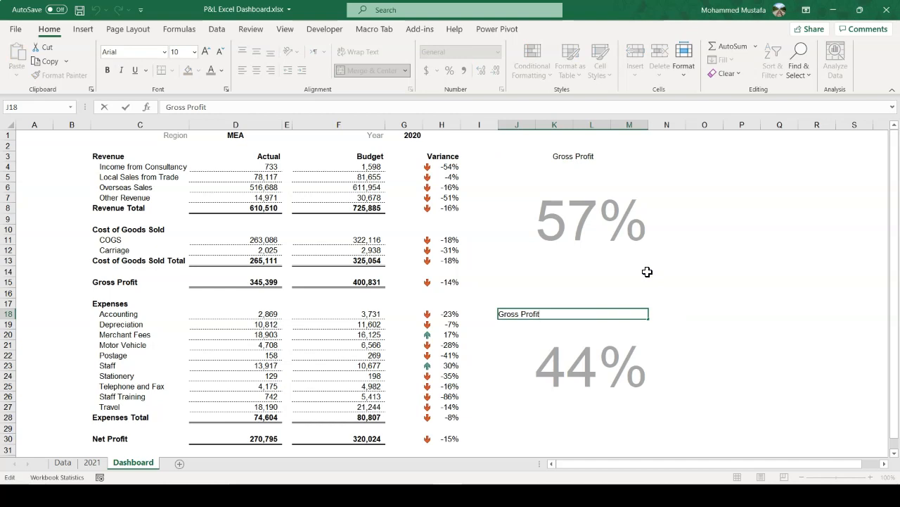
{"action": "key", "text": "Home"}
{"action": "type", "text": "Net"}
{"action": "key", "text": "Delete"}
{"action": "key", "text": "Delete"}
{"action": "key", "text": "Delete"}
{"action": "key", "text": "Delete"}
{"action": "key", "text": "Delete"}
{"action": "key", "text": "Return"}
{"action": "key", "text": "Up"}
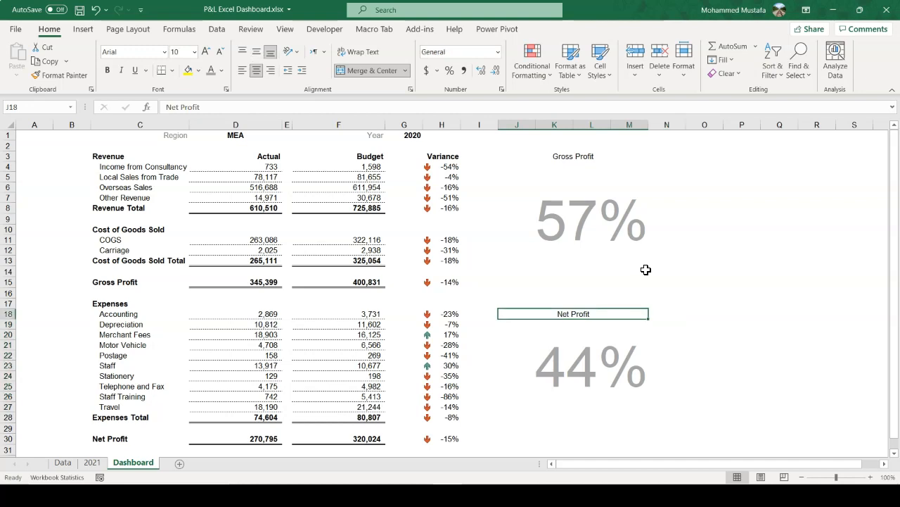
Format the Gross Profit label in J3 as dark gray, bold, 12-point text.
{"action": "key", "text": "Up"}
{"action": "key", "text": "Up"}
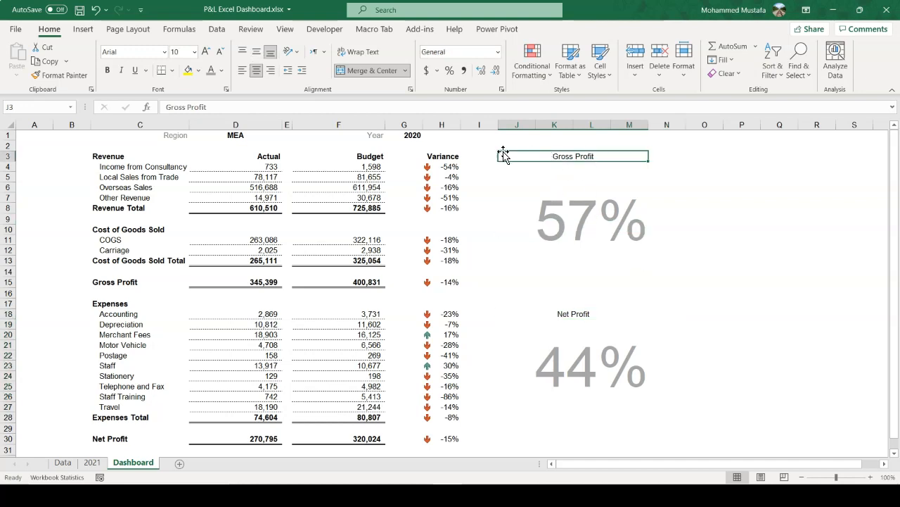
{"action": "left_click", "coordinate": [221, 70]}
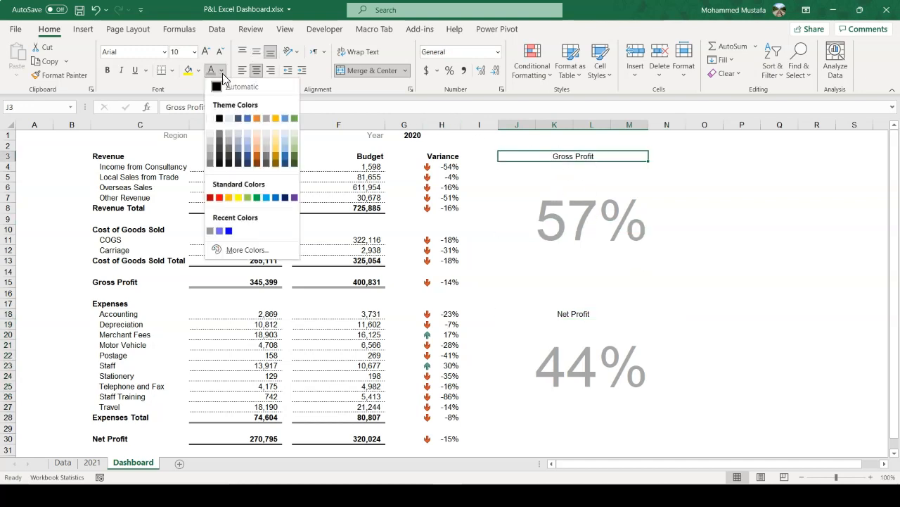
{"action": "left_click", "coordinate": [220, 146]}
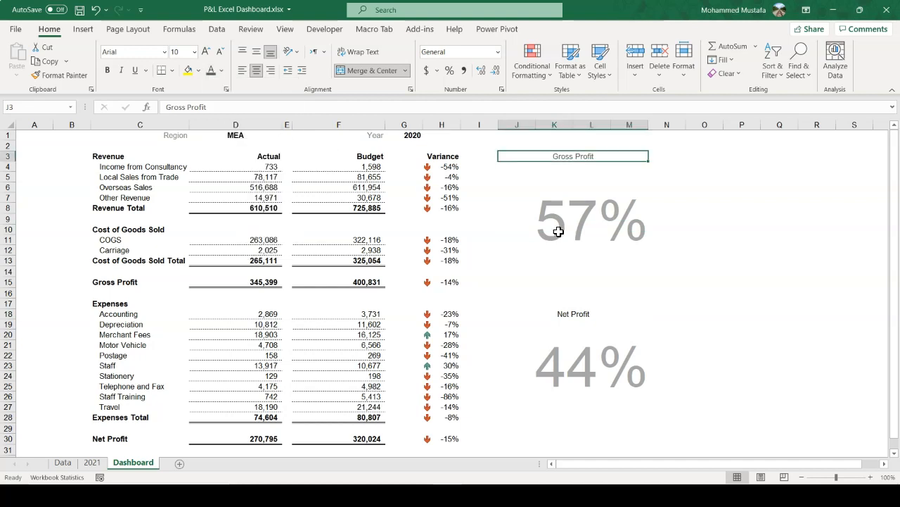
{"action": "left_click", "coordinate": [107, 70]}
{"action": "left_click", "coordinate": [205, 52]}
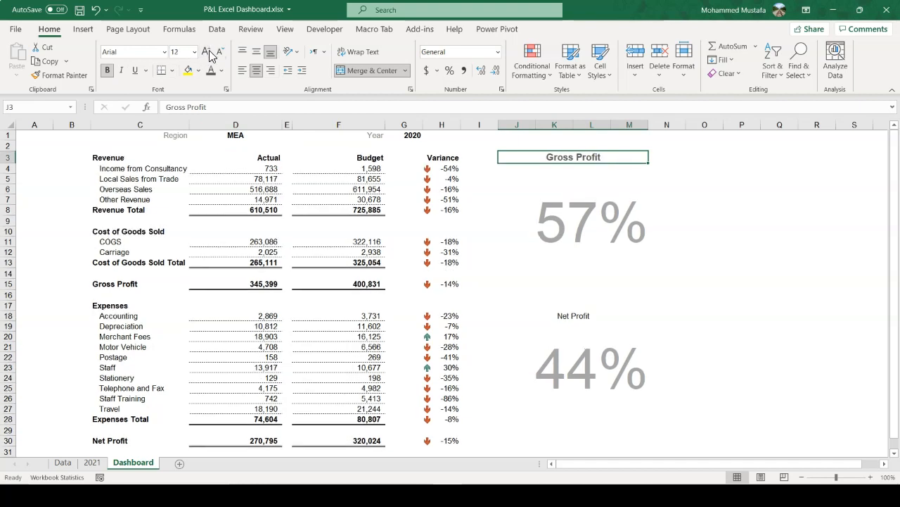
Format the Net Profit label in J18 as 12-point, bold, dark gray text.
{"action": "left_click", "coordinate": [567, 315]}
{"action": "left_click", "coordinate": [205, 52]}
{"action": "left_click", "coordinate": [206, 52]}
{"action": "left_click", "coordinate": [107, 71]}
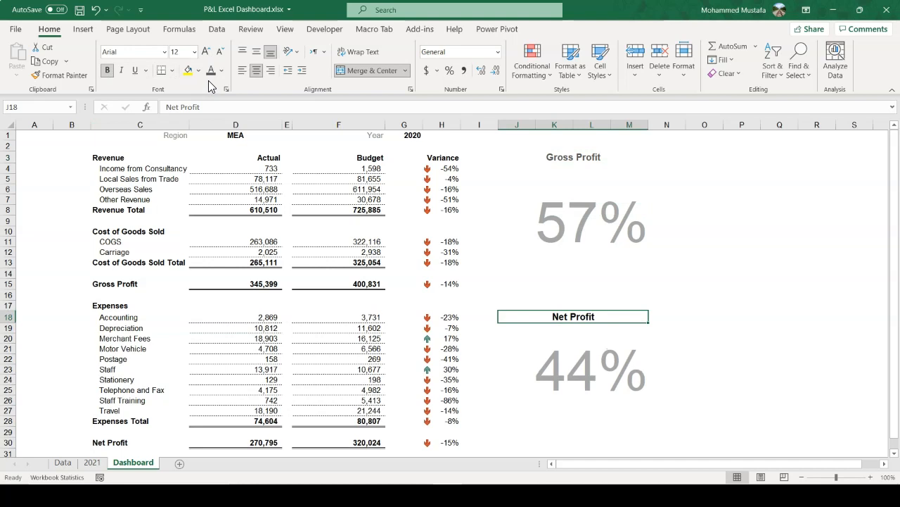
{"action": "left_click", "coordinate": [221, 70]}
{"action": "left_click", "coordinate": [222, 140]}
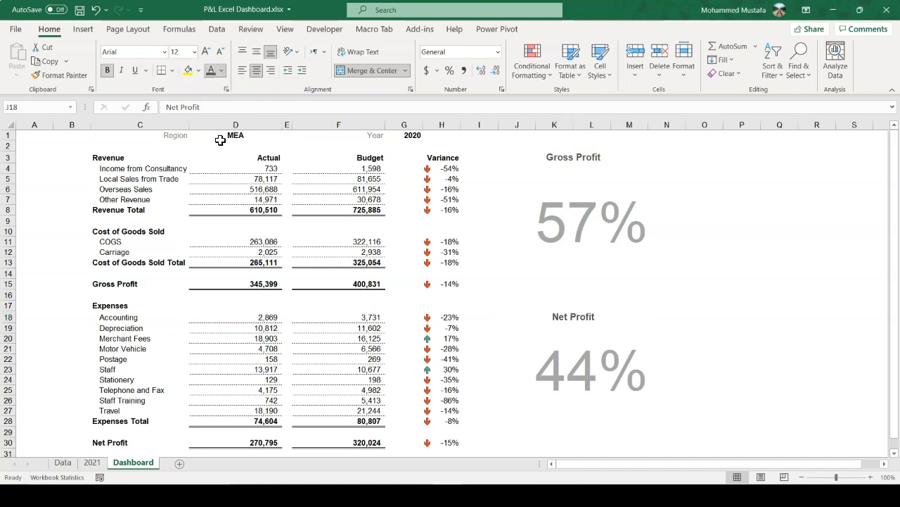
Switch the dashboard's region in D1 to Us and its year in G1 to 2019.
{"action": "left_click", "coordinate": [575, 243]}
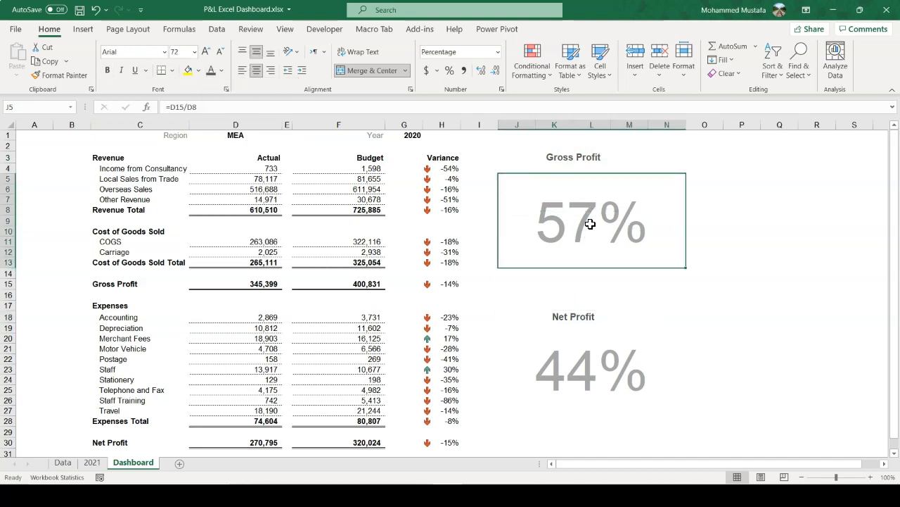
{"action": "left_click", "coordinate": [243, 135]}
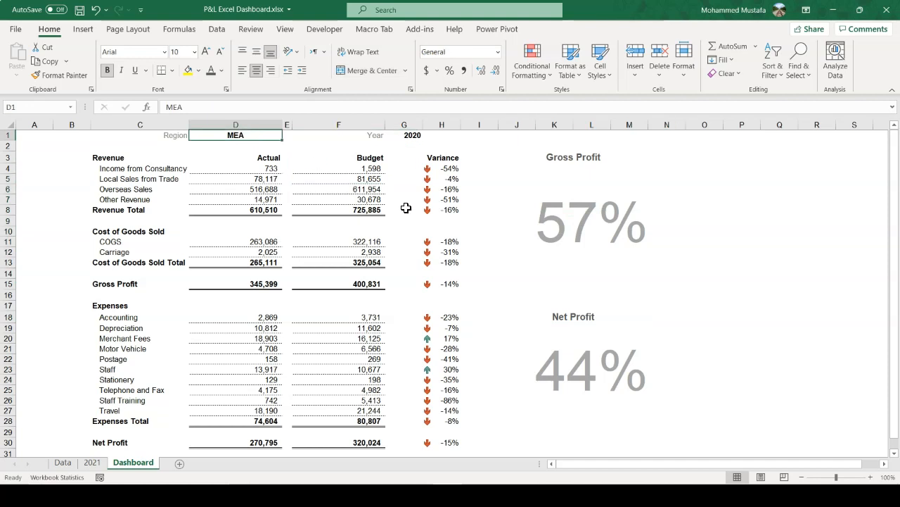
{"action": "type", "text": "Us"}
{"action": "key", "text": "Return"}
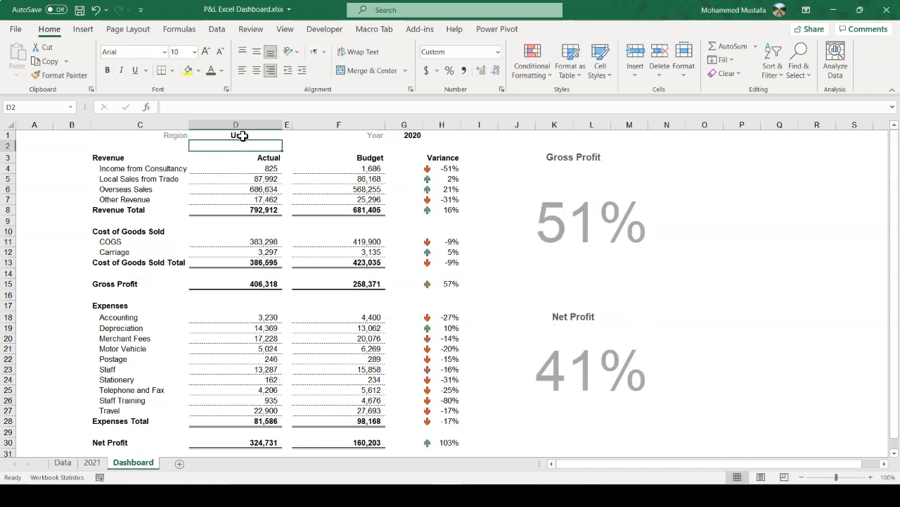
{"action": "left_click", "coordinate": [415, 135]}
{"action": "type", "text": "2019"}
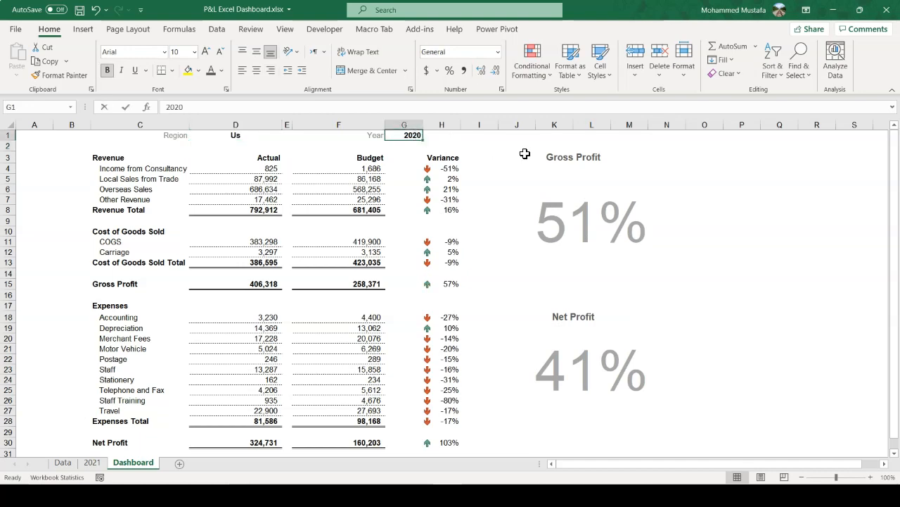
{"action": "key", "text": "Return"}
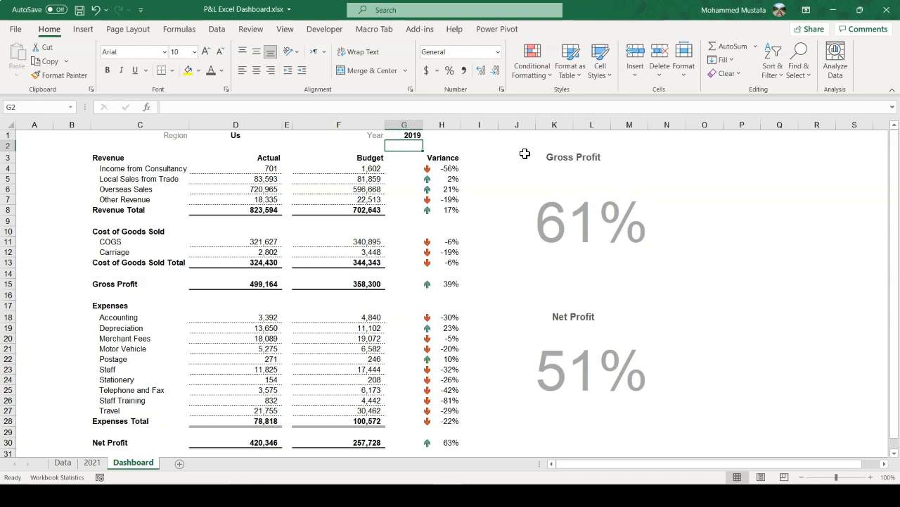
Set the dashboard's region in D1 to MEA.
{"action": "key", "text": "Up"}
{"action": "key", "text": "Left"}
{"action": "key", "text": "Left"}
{"action": "key", "text": "Left"}
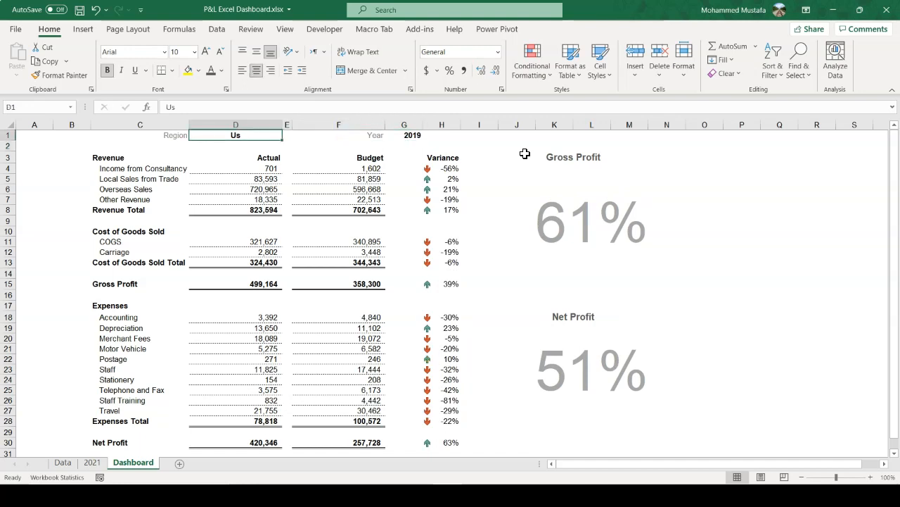
{"action": "type", "text": "MEA"}
{"action": "key", "text": "Return"}
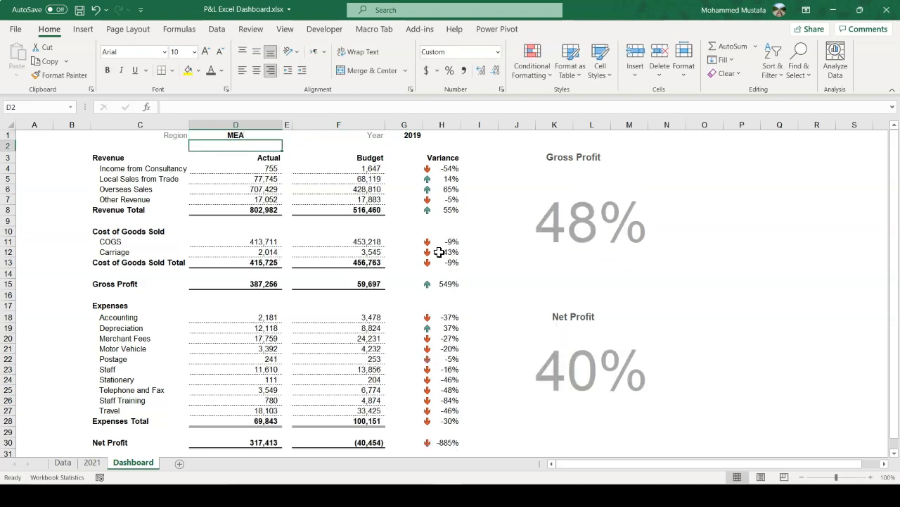
Fill the dashboard range C3:N30, covering the statement and both profit percentages, with light gray.
{"action": "left_click", "coordinate": [208, 135]}
{"action": "left_click_drag", "start_coordinate": [99, 156], "coordinate": [635, 444]}
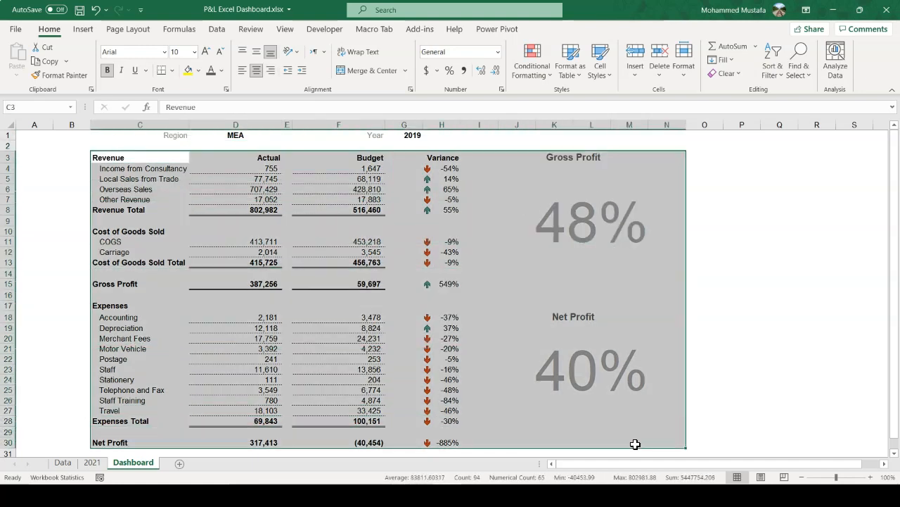
{"action": "left_click", "coordinate": [200, 71]}
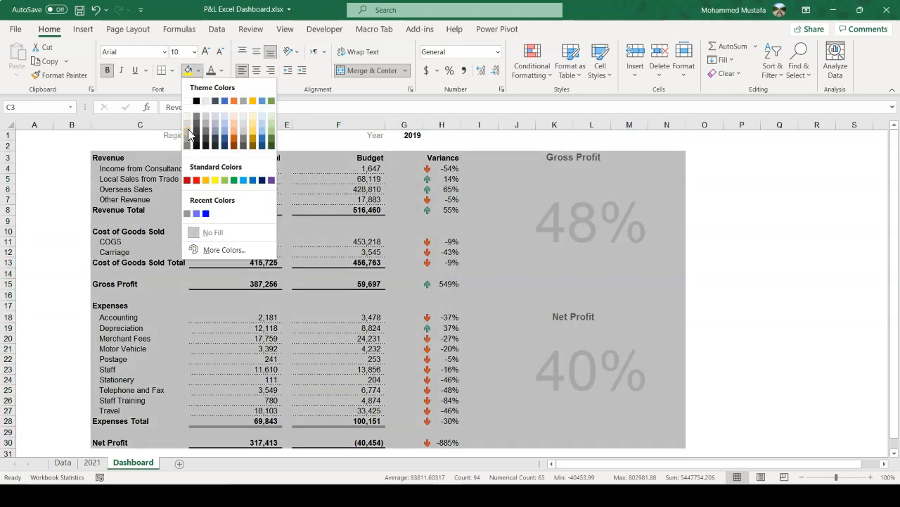
{"action": "left_click", "coordinate": [188, 128]}
{"action": "left_click", "coordinate": [741, 199]}
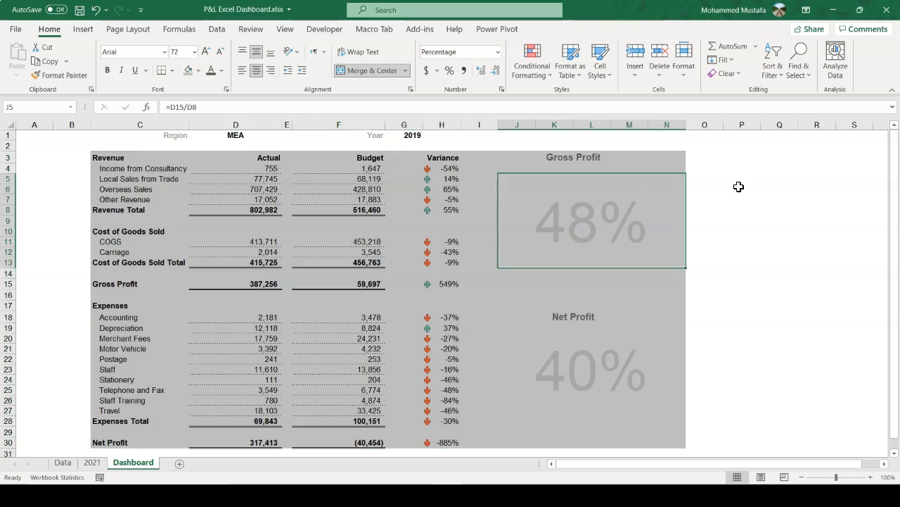
Change the font color of the large gross and net profit percentages in J5 and J19 to white.
{"action": "left_click", "coordinate": [573, 223]}
{"action": "left_click", "coordinate": [557, 374], "text": "ctrl"}
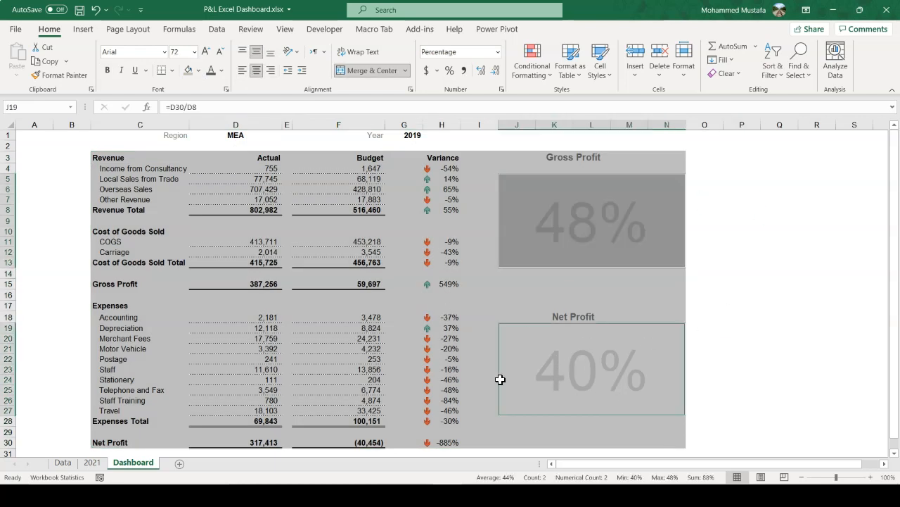
{"action": "left_click", "coordinate": [221, 70]}
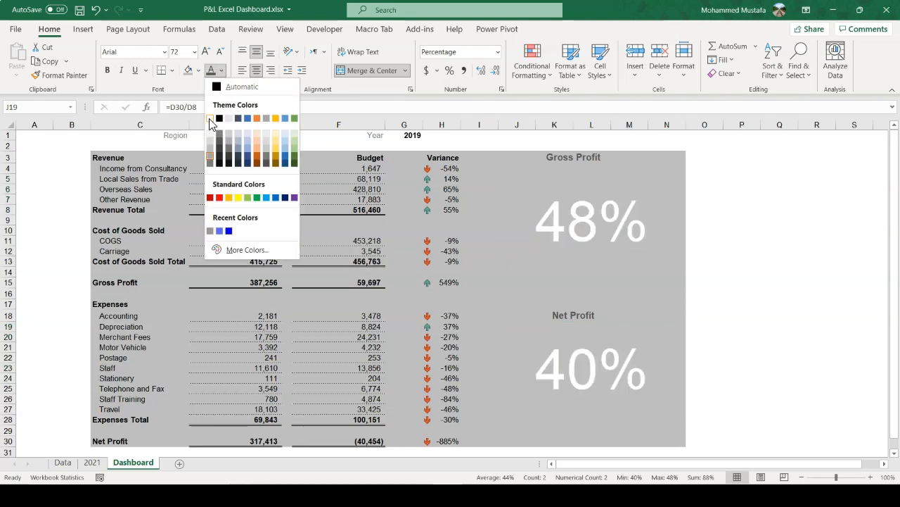
{"action": "left_click", "coordinate": [210, 119]}
Try white text on the Gross Profit and Net Profit labels in J3 and J18.
{"action": "left_click", "coordinate": [581, 157]}
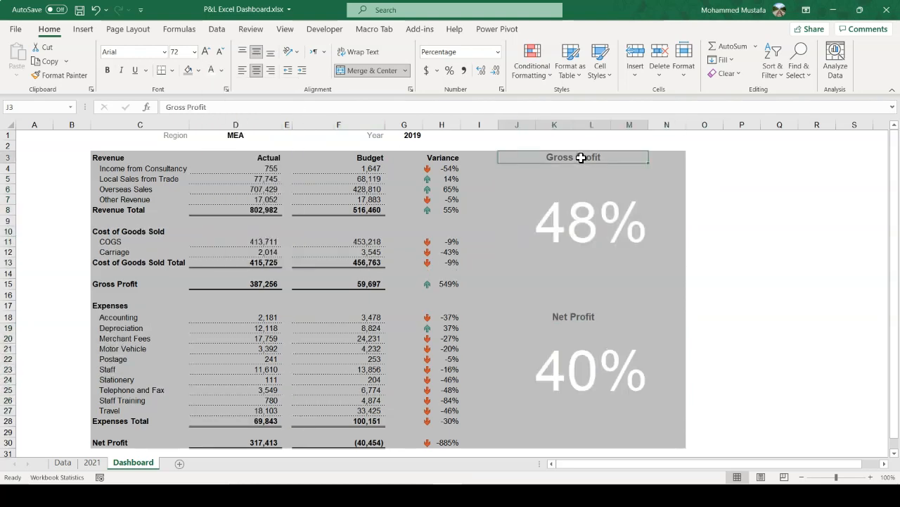
{"action": "left_click", "coordinate": [577, 316], "text": "ctrl"}
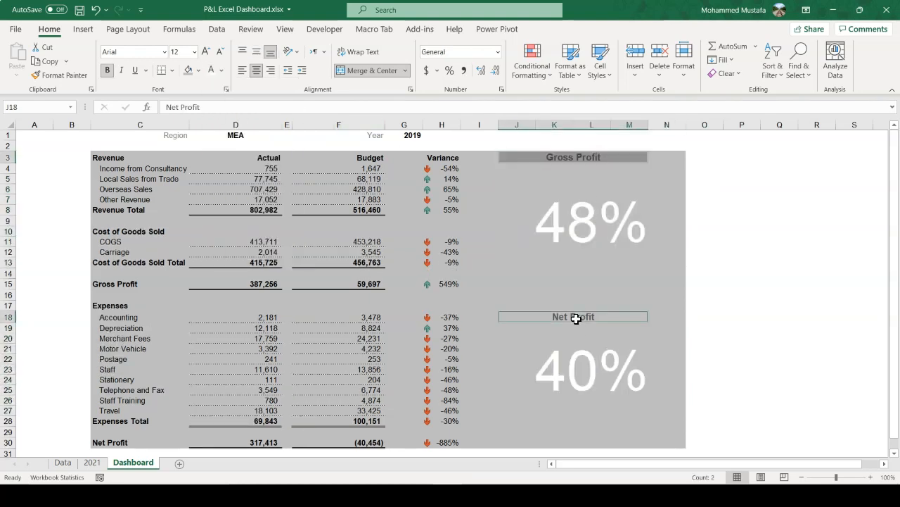
{"action": "left_click", "coordinate": [213, 69]}
{"action": "left_click", "coordinate": [613, 263]}
{"action": "left_click", "coordinate": [725, 269]}
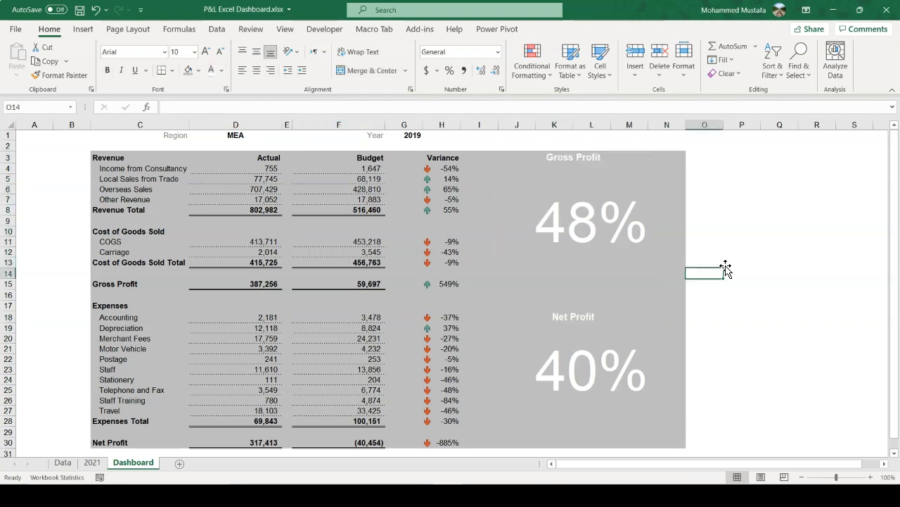
{"action": "left_click", "coordinate": [140, 157]}
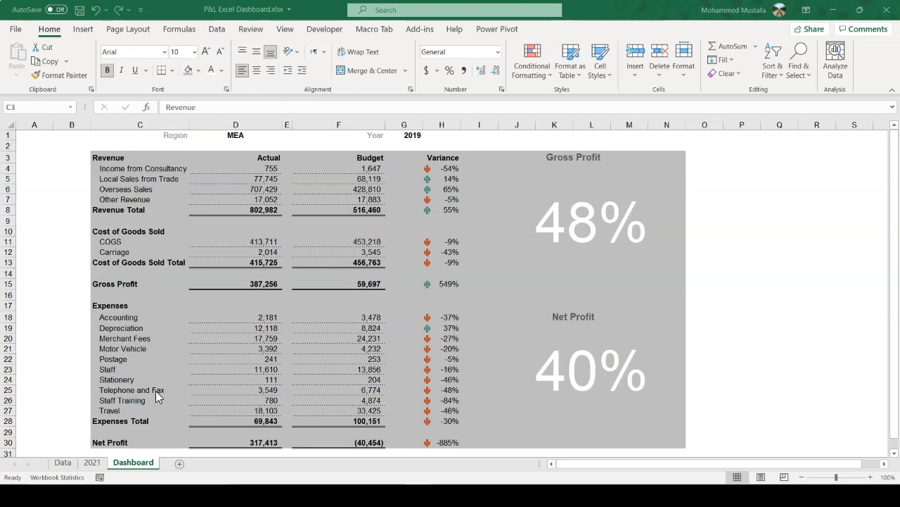
Copy all records without the header row, A2:F65, from the 2021 sheet.
{"action": "left_click", "coordinate": [95, 463]}
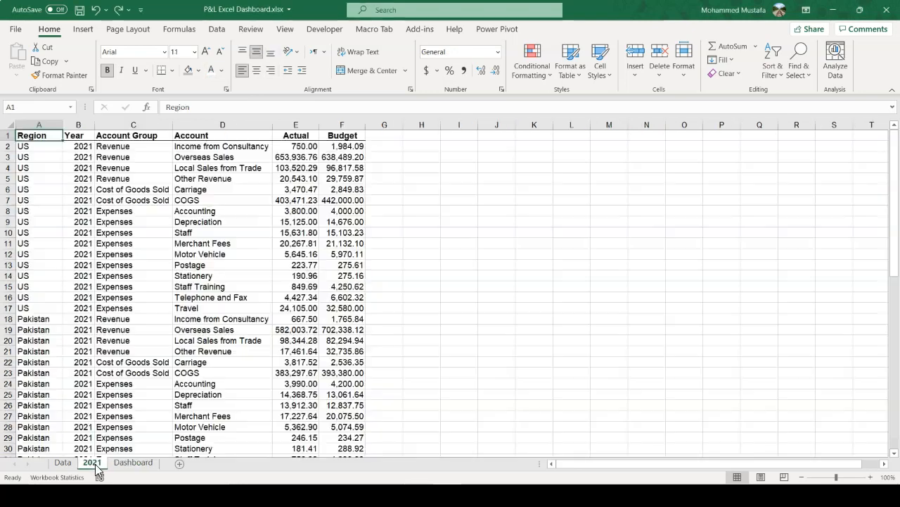
{"action": "left_click", "coordinate": [105, 274]}
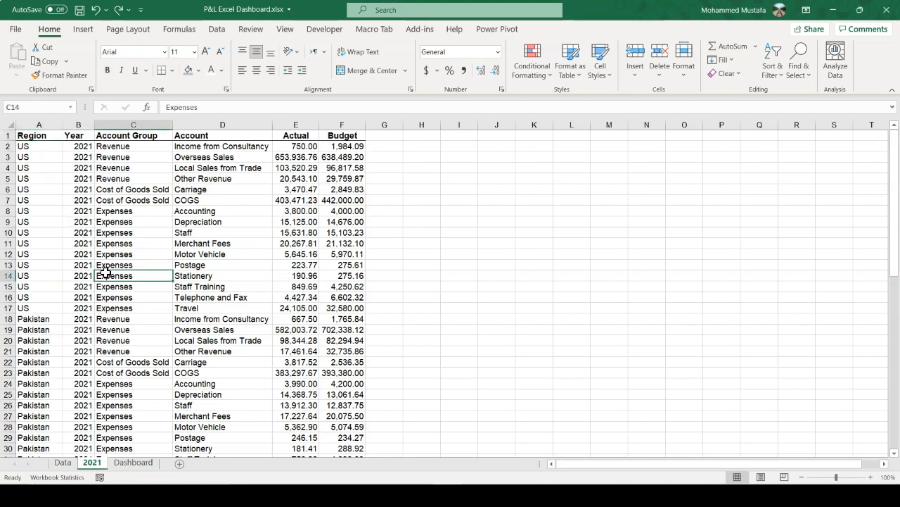
{"action": "key", "text": "ctrl+Up"}
{"action": "key", "text": "ctrl+Left"}
{"action": "key", "text": "Down"}
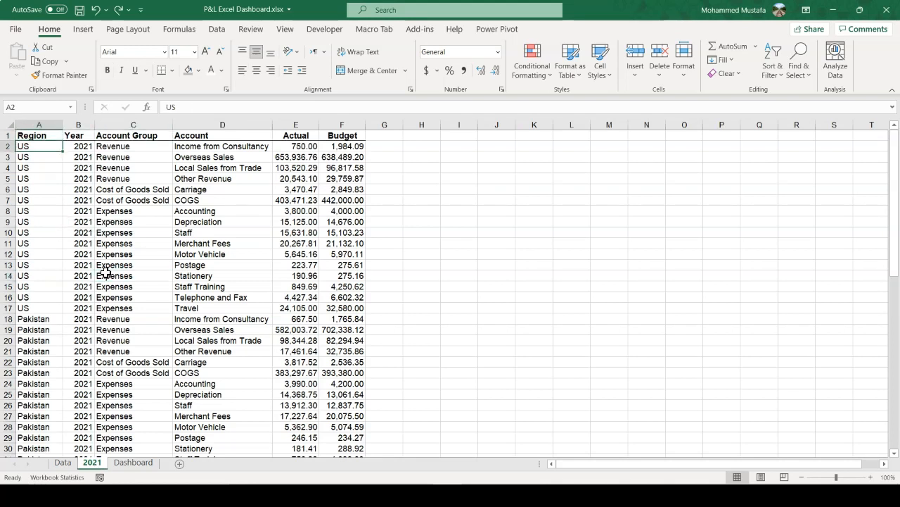
{"action": "key", "text": "ctrl+shift+Right"}
{"action": "key", "text": "ctrl+shift+Down"}
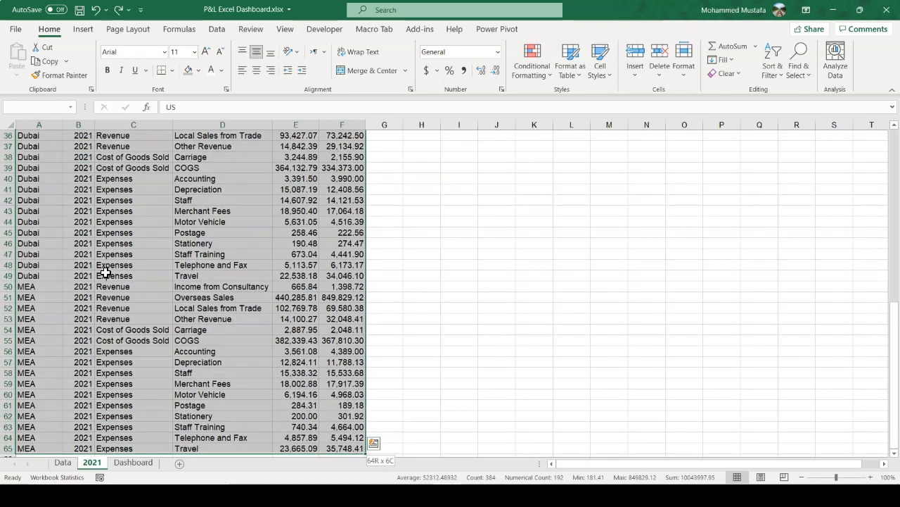
{"action": "key", "text": "ctrl+c"}
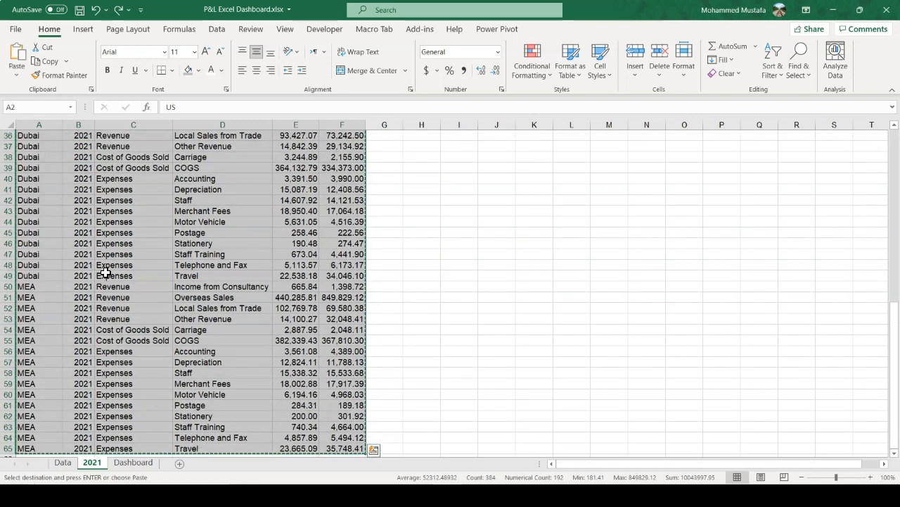
Paste the copied 2021 records directly below the table on the Data sheet, starting at A130.
{"action": "key", "text": "ctrl+Page_Up"}
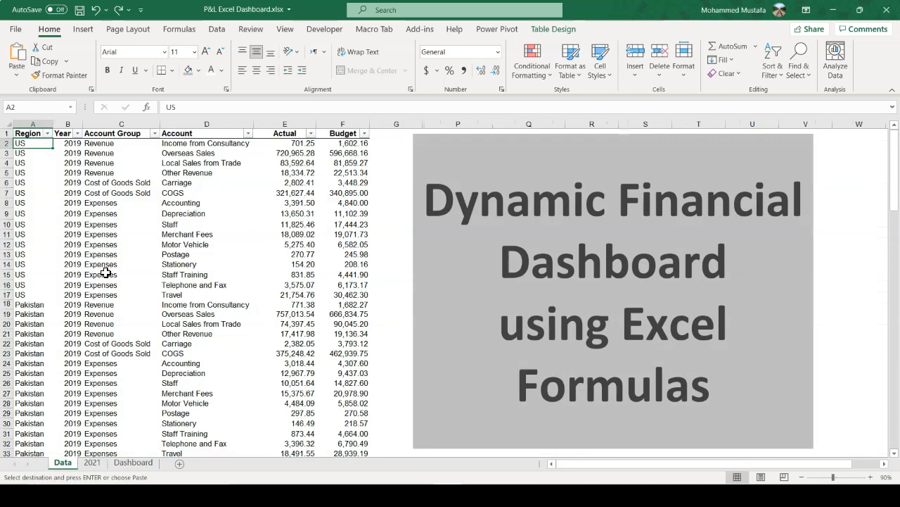
{"action": "key", "text": "ctrl+Down"}
{"action": "key", "text": "Down"}
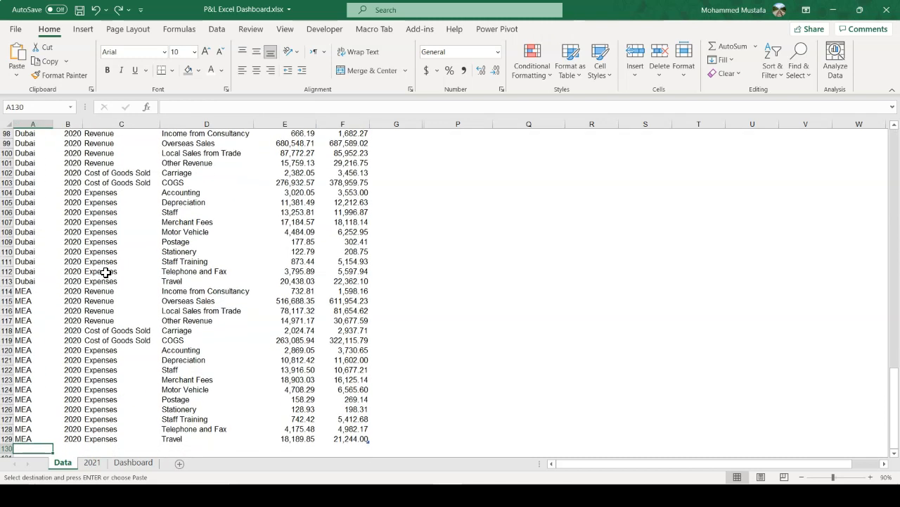
{"action": "left_click", "coordinate": [356, 439]}
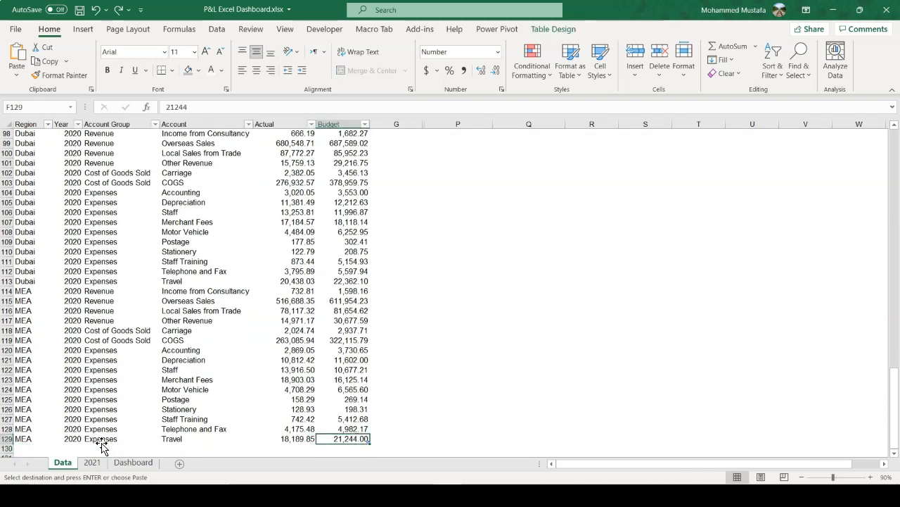
{"action": "left_click", "coordinate": [28, 448]}
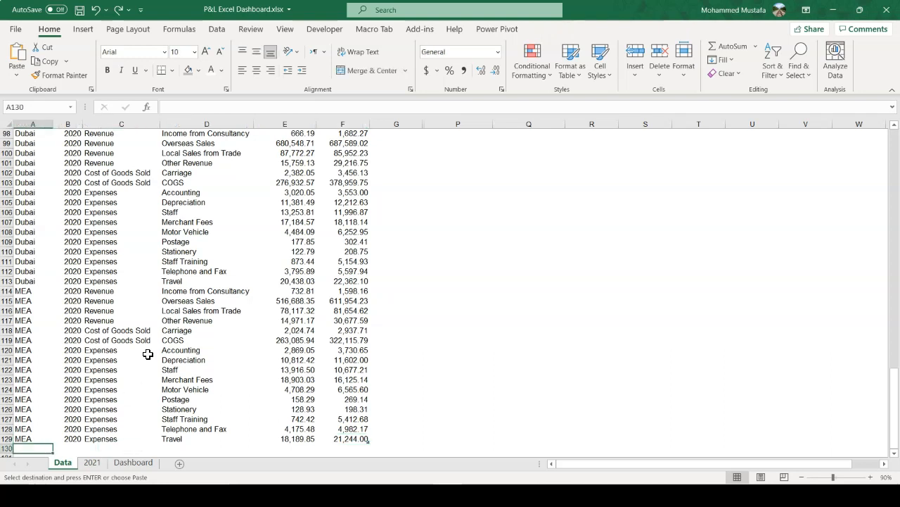
{"action": "key", "text": "ctrl+v"}
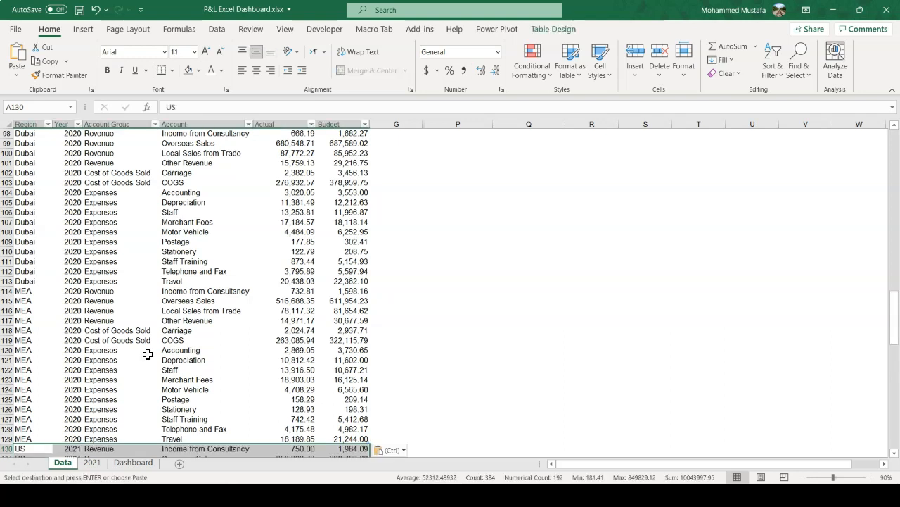
Examine the appended 2021 rows in the Data table down to its last record and return to the header.
{"action": "key", "text": "Down"}
{"action": "key", "text": "Down"}
{"action": "key", "text": "Down"}
{"action": "key", "text": "Right"}
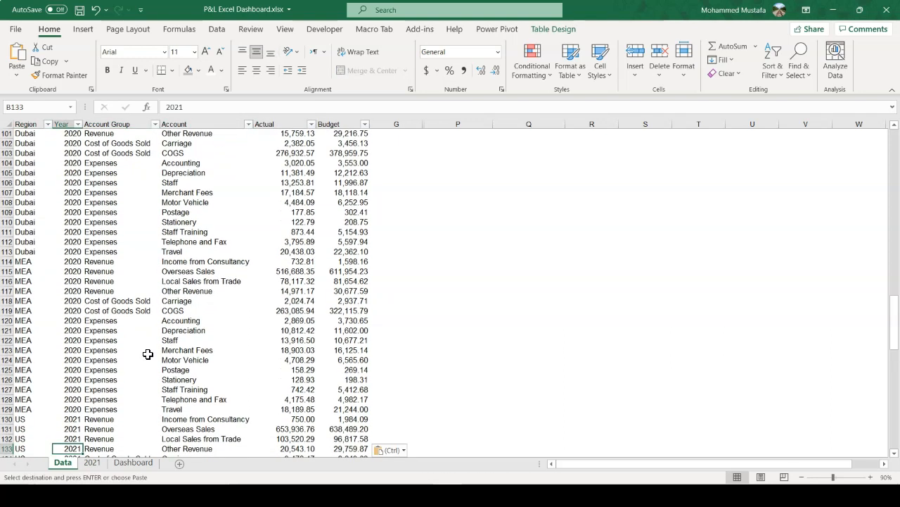
{"action": "key", "text": "ctrl+Down"}
{"action": "key", "text": "Right"}
{"action": "key", "text": "Right"}
{"action": "key", "text": "Right"}
{"action": "key", "text": "Right"}
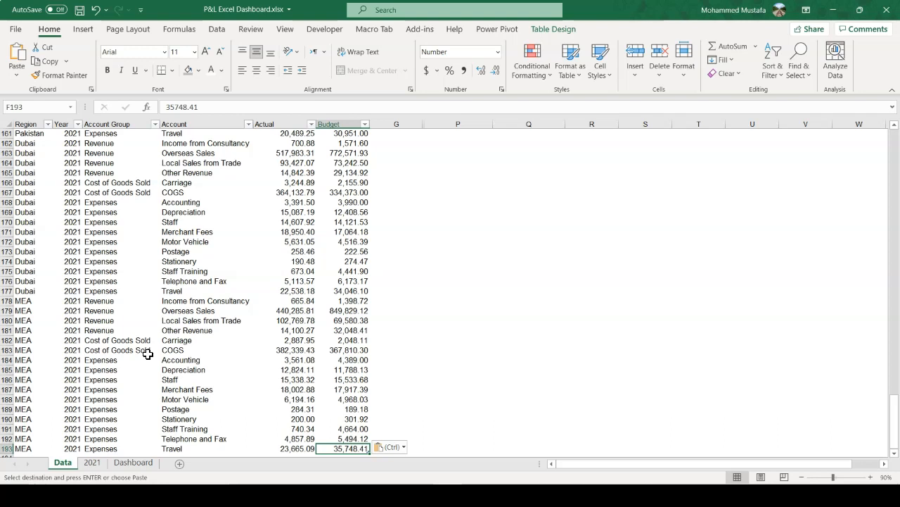
{"action": "key", "text": "ctrl+Up"}
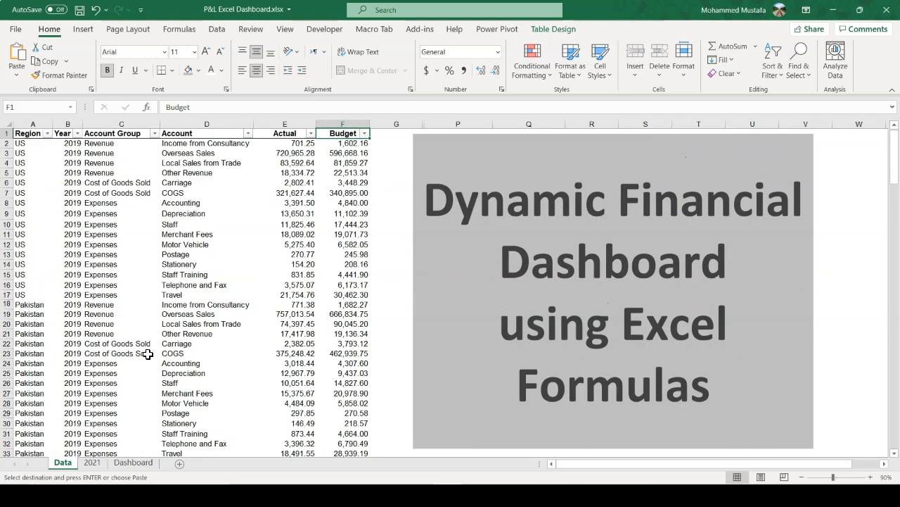
Return to the Dashboard sheet and set the year in G1 to 2021.
{"action": "key", "text": "ctrl+Page_Down"}
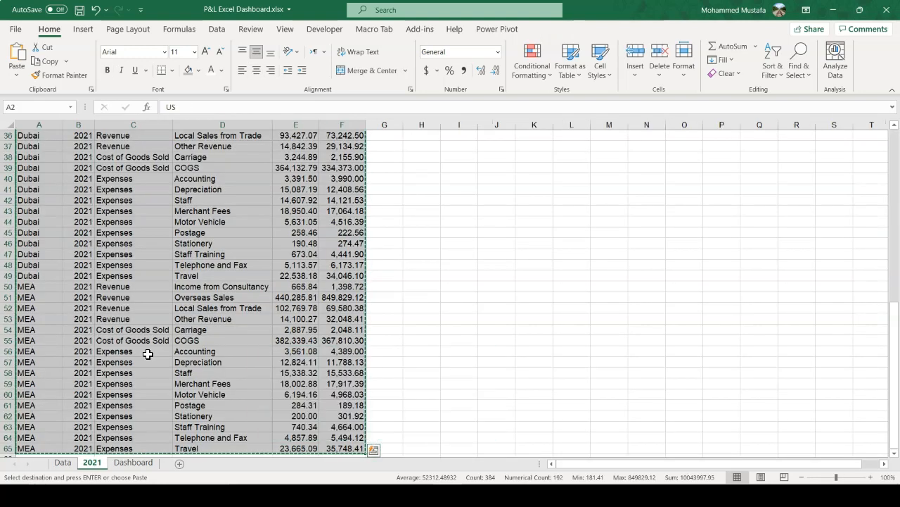
{"action": "scroll", "coordinate": [147, 354], "scroll_direction": "up", "scroll_amount": 12}
{"action": "key", "text": "ctrl+Page_Down"}
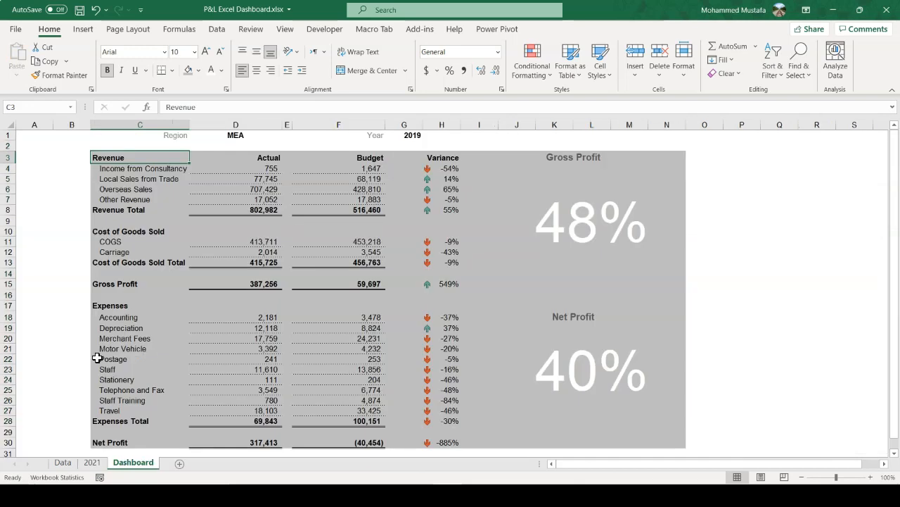
{"action": "left_click", "coordinate": [414, 135]}
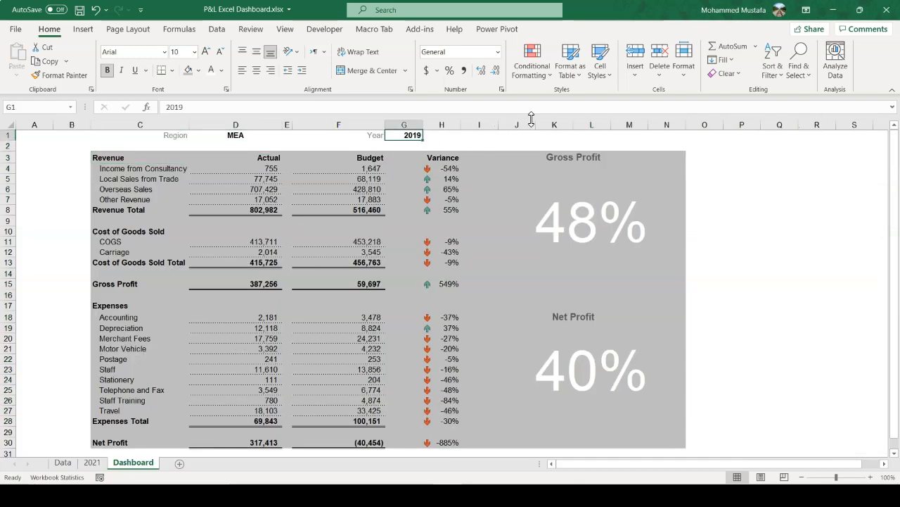
{"action": "type", "text": "2021"}
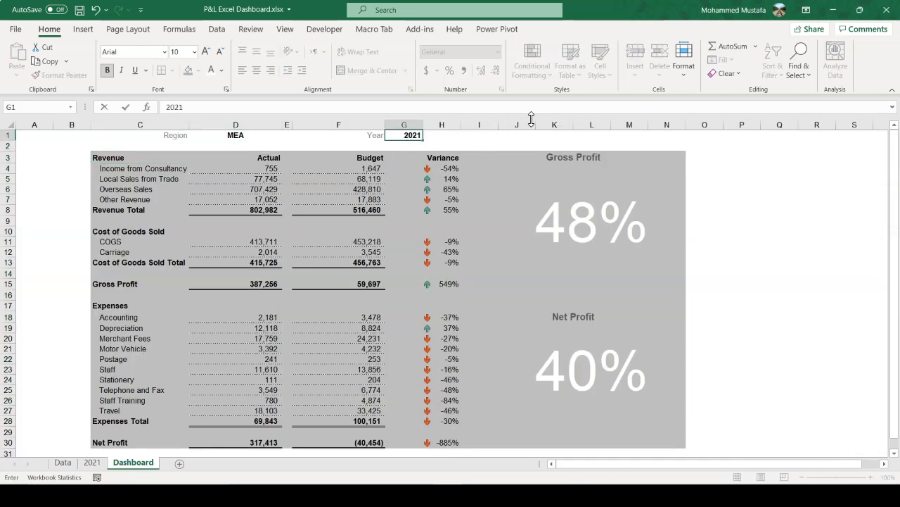
{"action": "key", "text": "Return"}
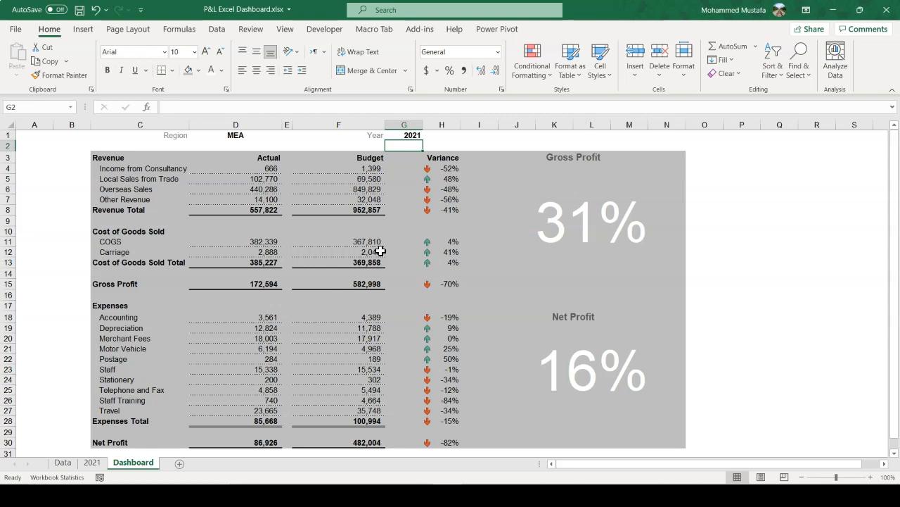
{"action": "left_click", "coordinate": [111, 157]}
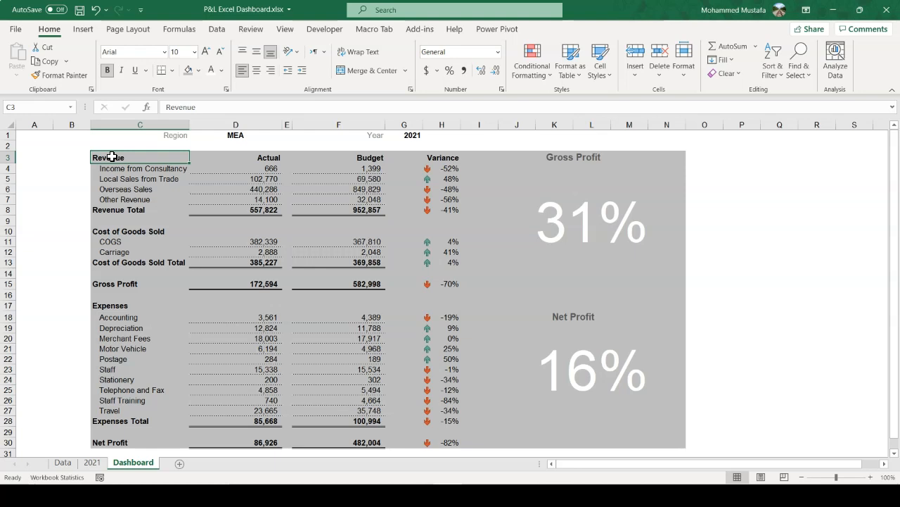
{"action": "key", "text": "ctrl+n"}
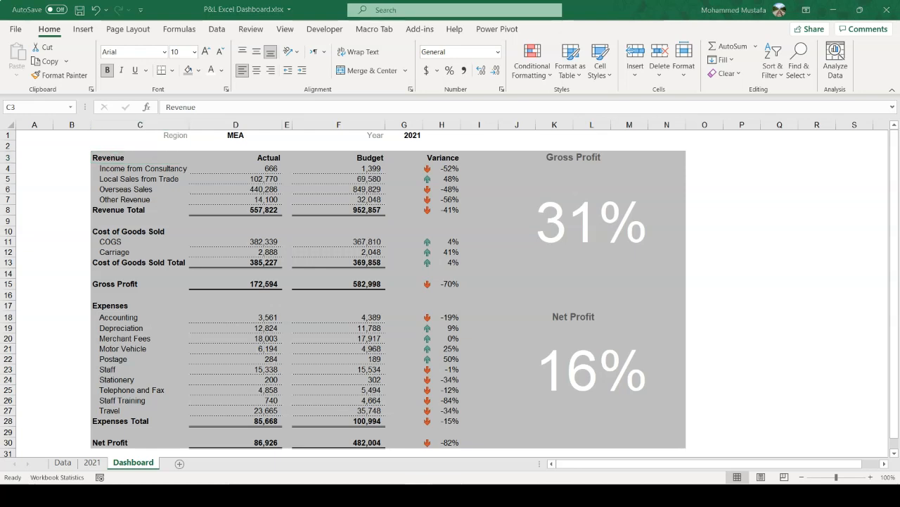